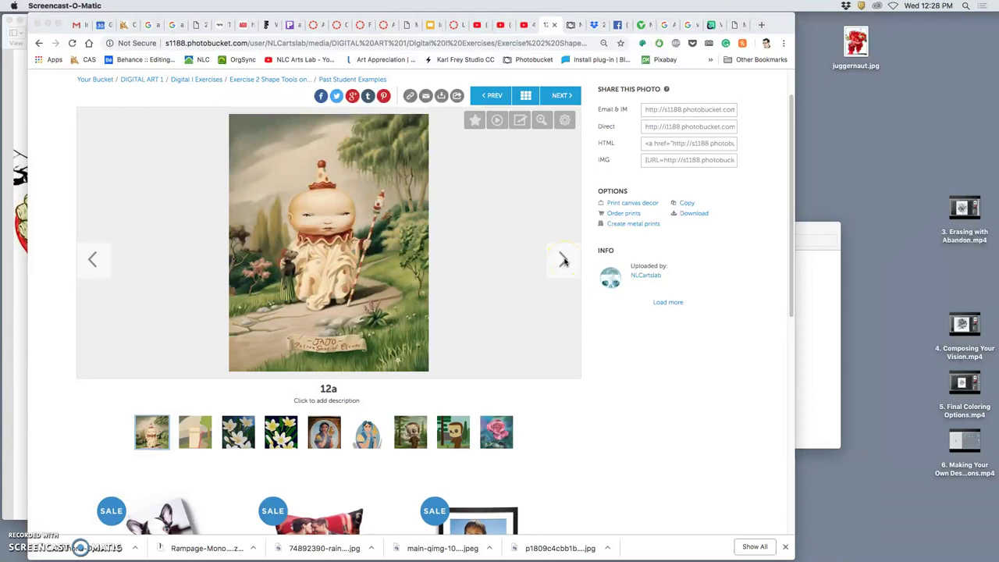
Step through examples 12b, 14b, 15a/15b, 16a, the 18a/18b rose and 19a/19b frog to 21a.
left_click(564, 261)
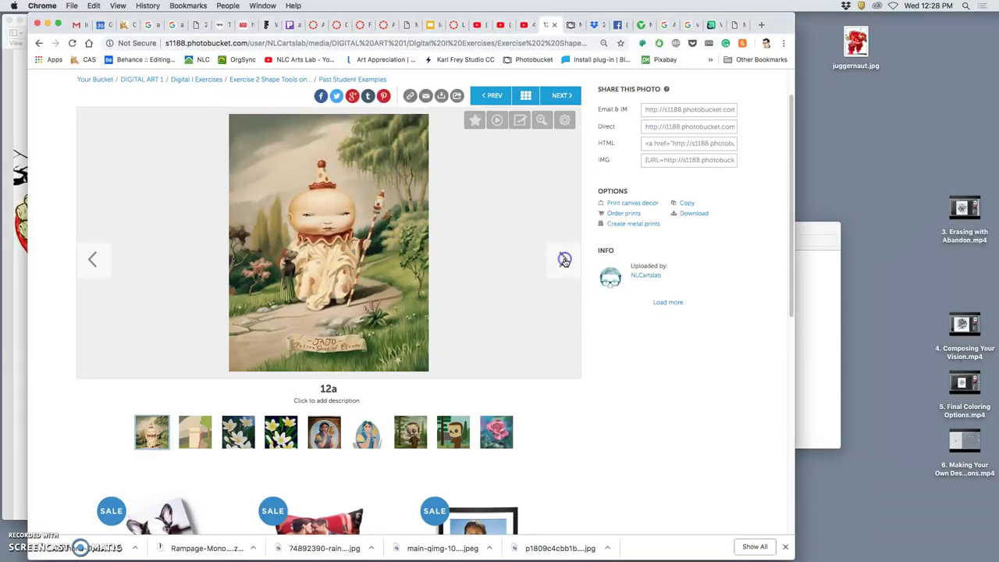
left_click(564, 261)
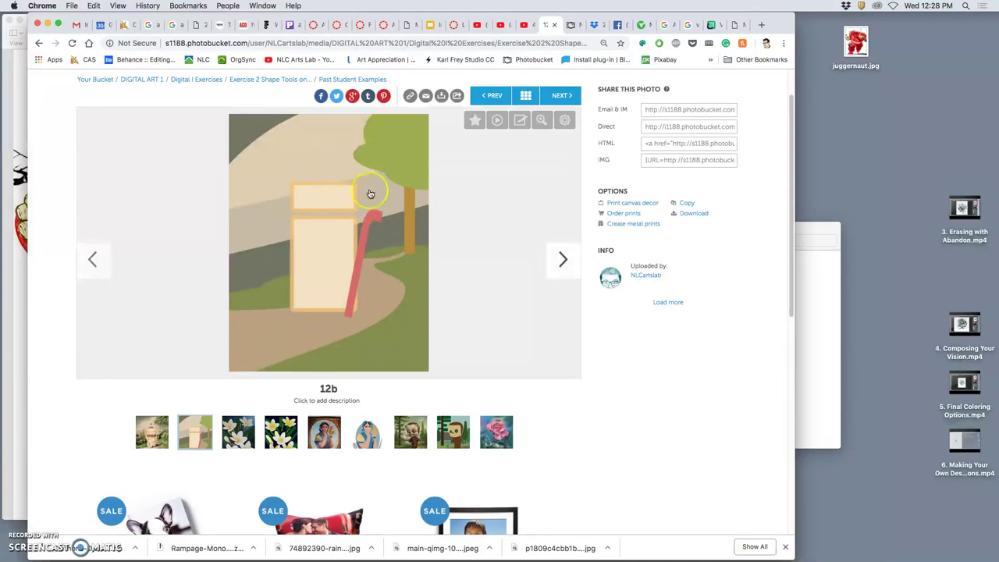
left_click(561, 263)
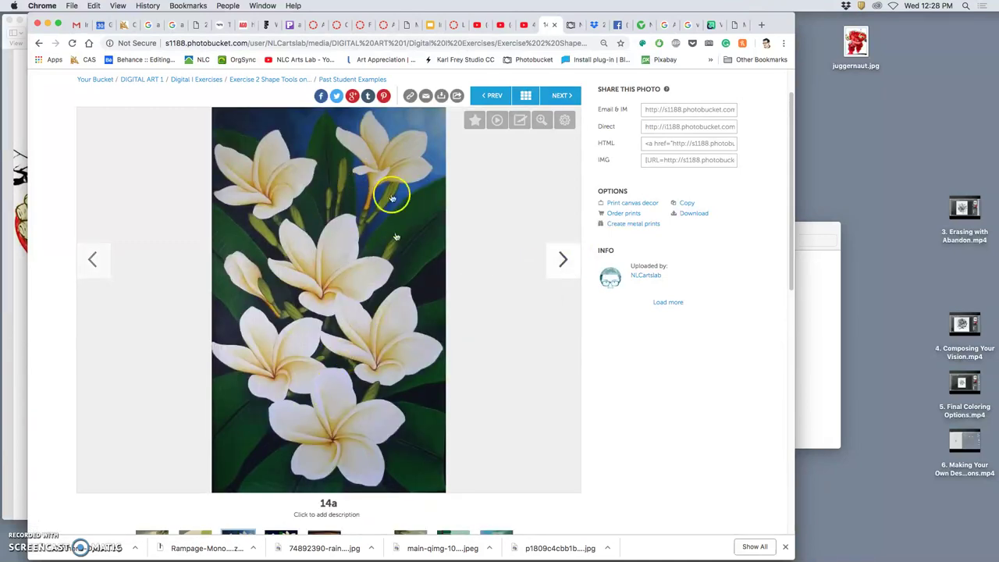
left_click(561, 261)
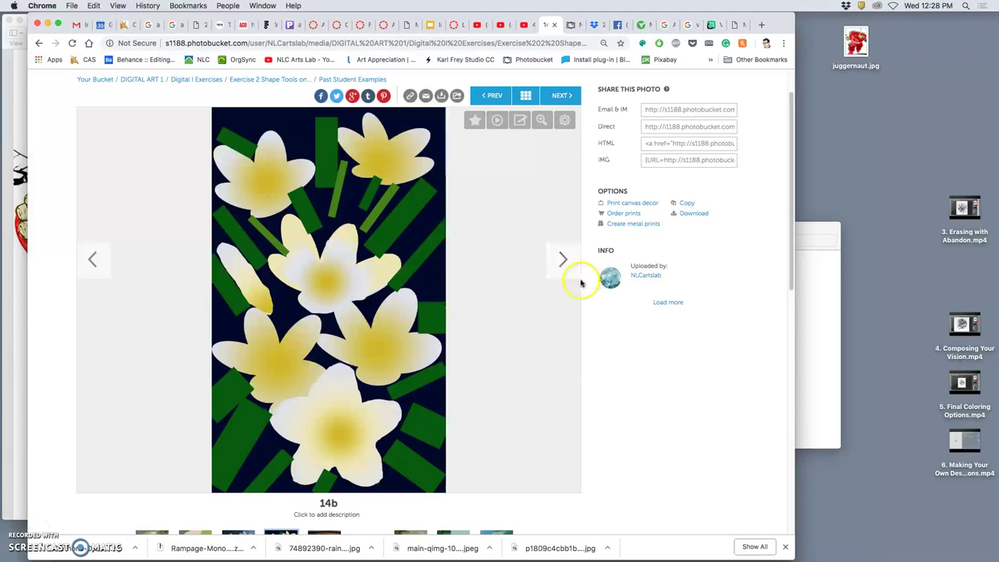
left_click(563, 262)
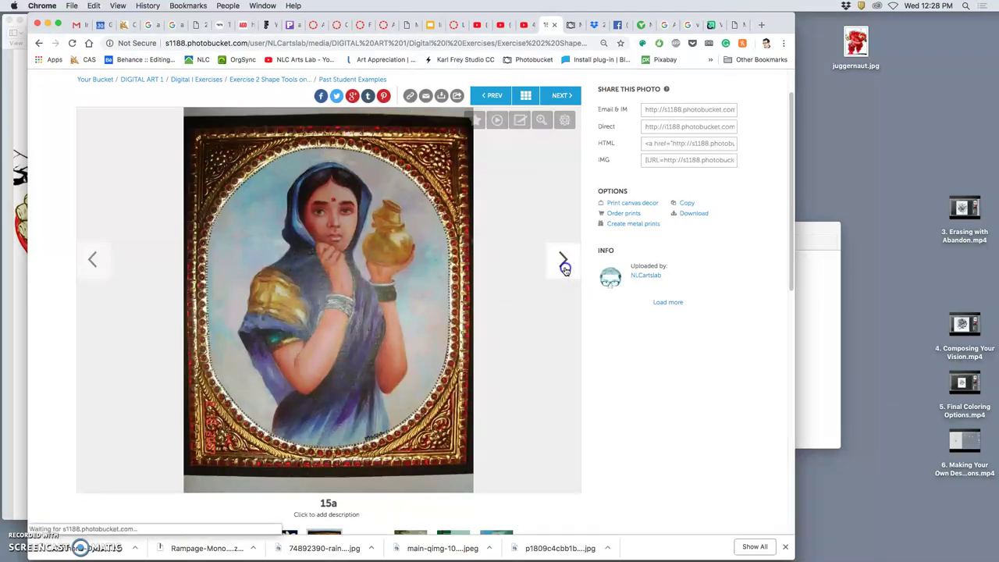
left_click(564, 262)
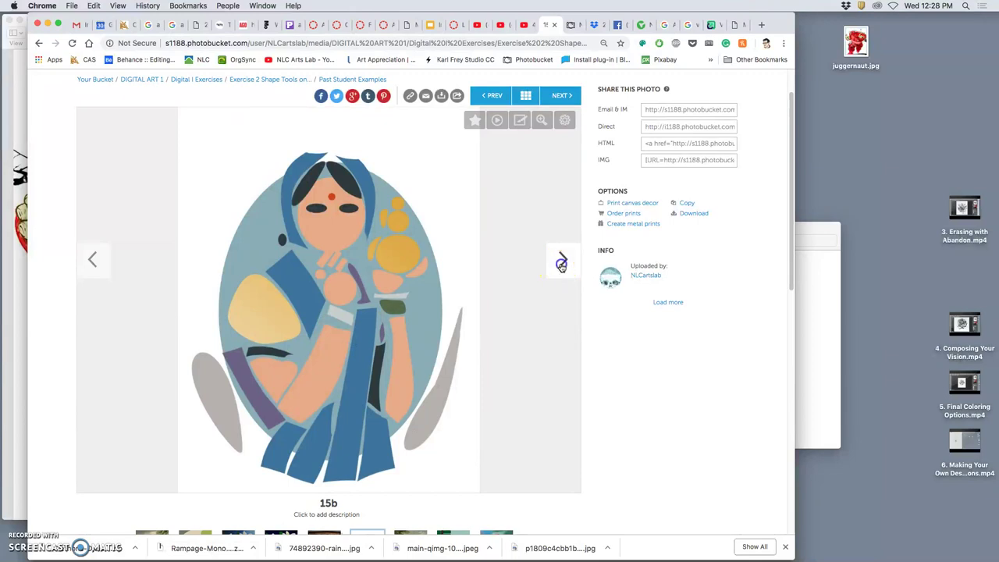
left_click(562, 264)
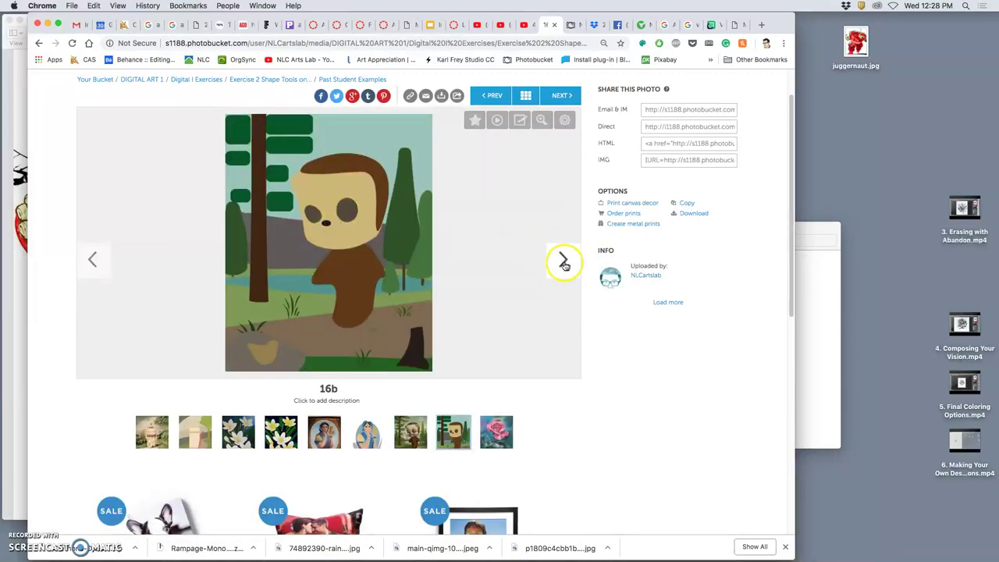
left_click(564, 264)
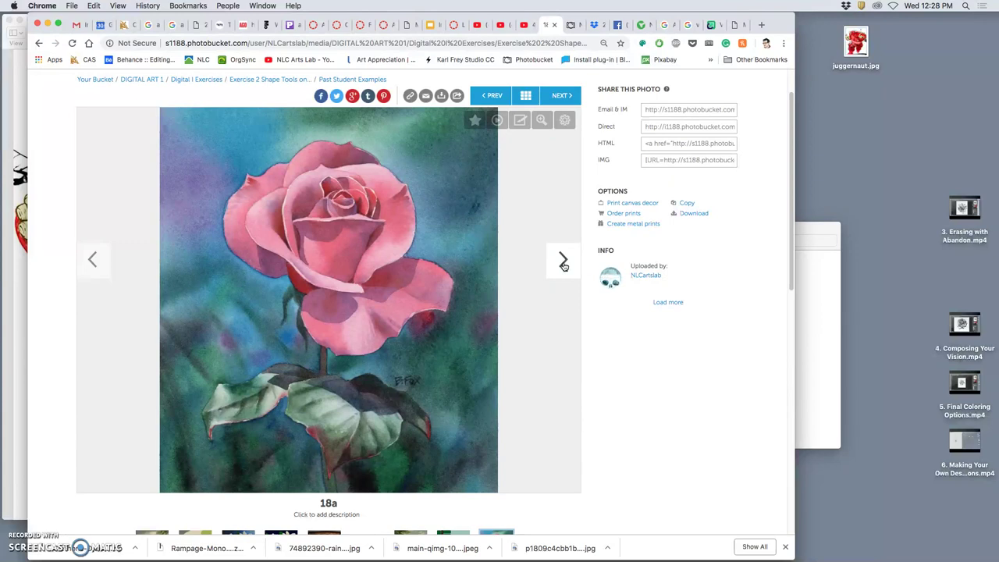
left_click(564, 267)
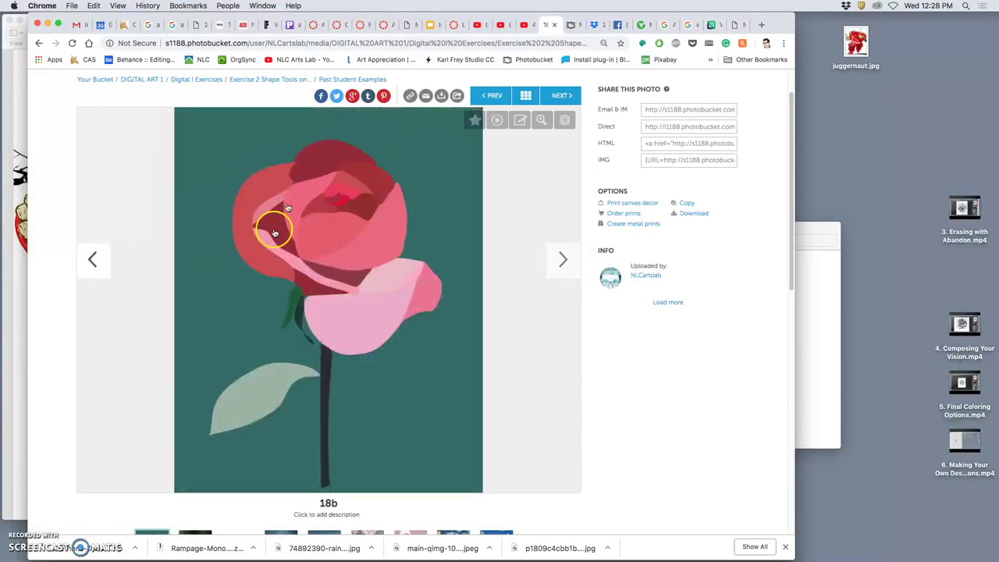
left_click(559, 260)
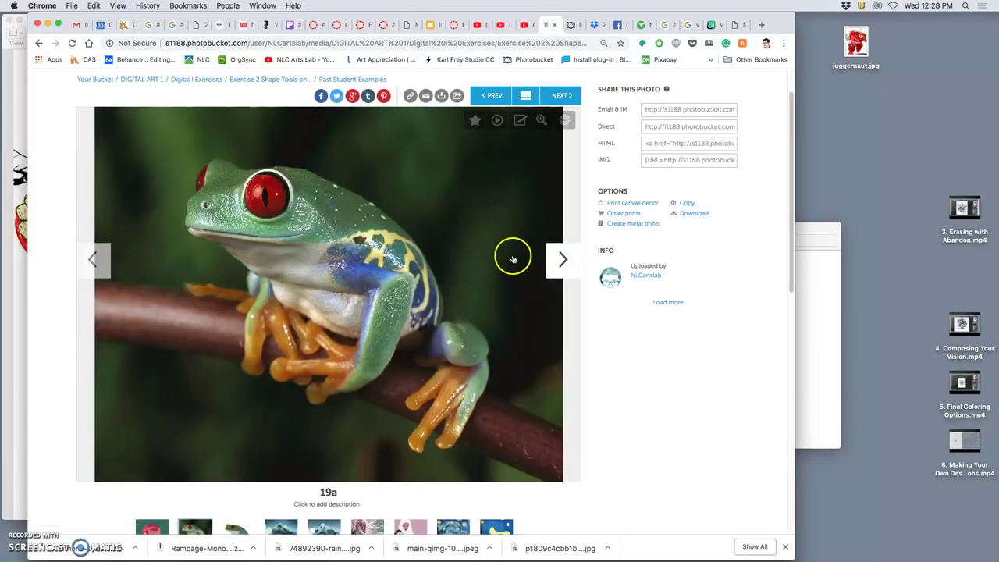
left_click(562, 262)
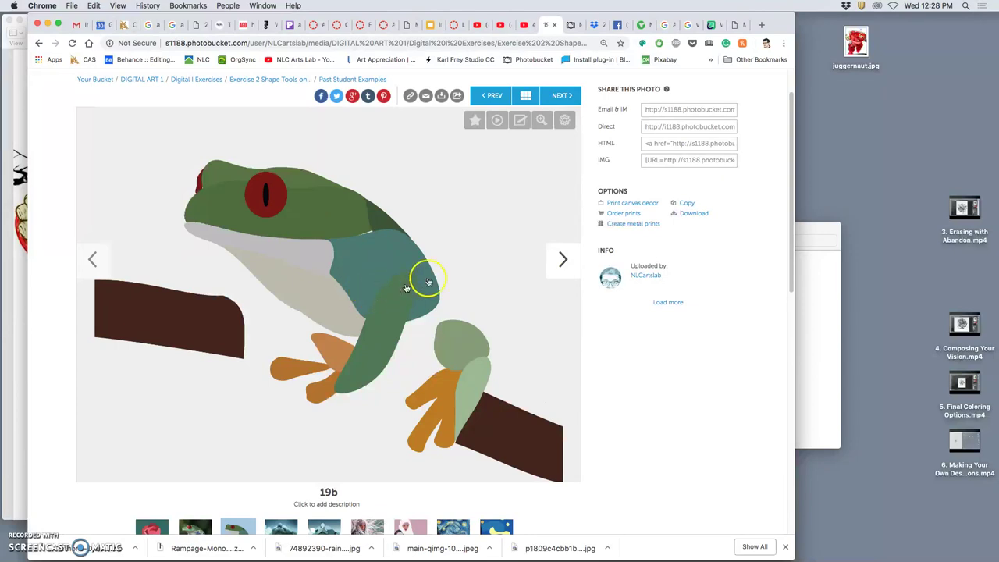
left_click(562, 259)
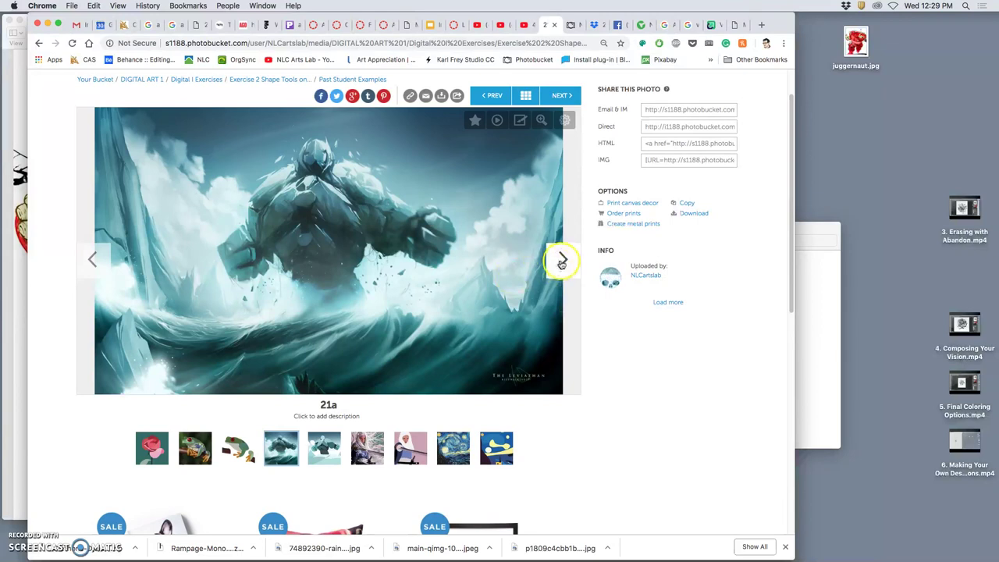
Advance from vector 21b through the 23a/23b swordswoman, Starry Night 25a and 26a/26b to titan 27b.
left_click(562, 263)
left_click(561, 262)
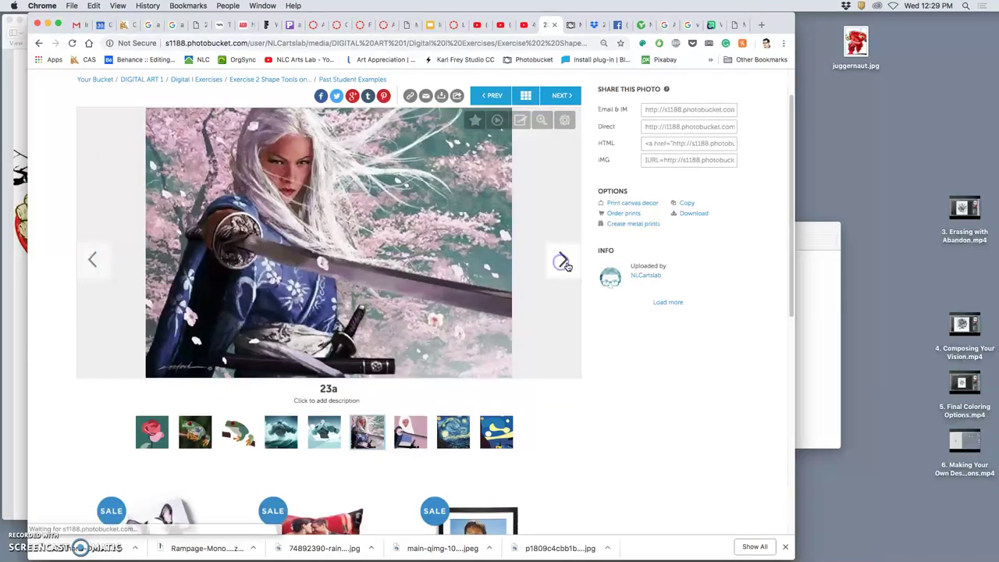
left_click(562, 260)
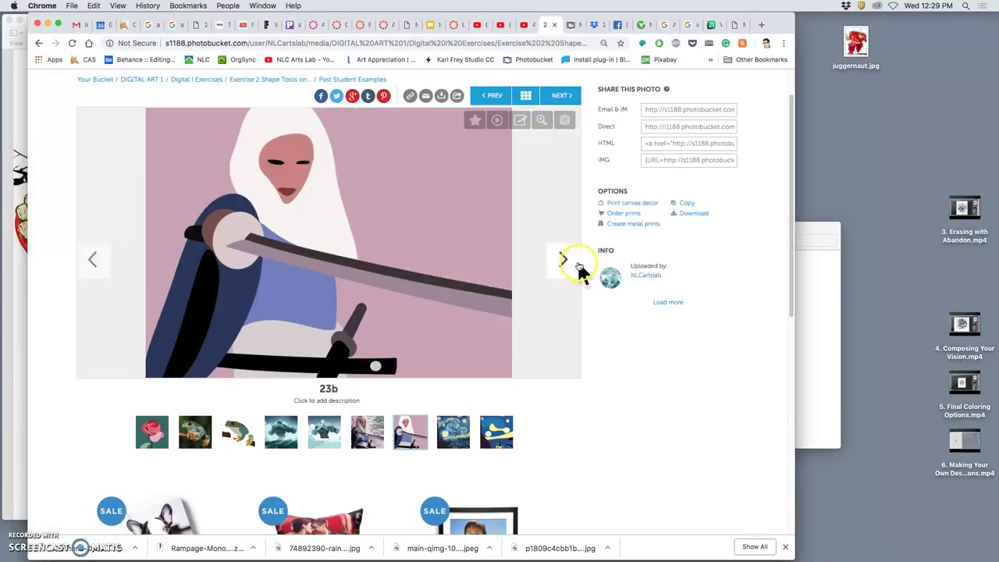
left_click(562, 260)
left_click(564, 262)
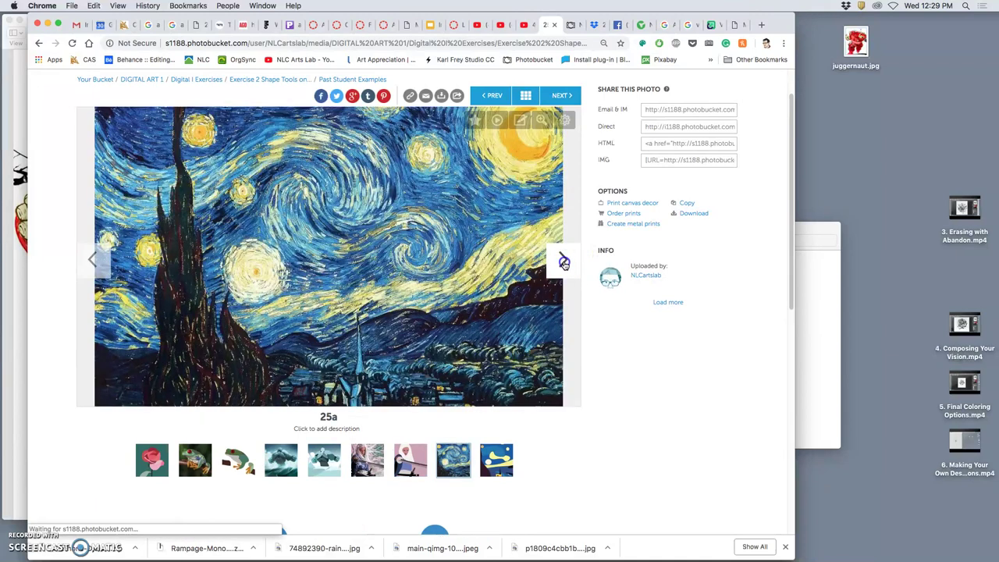
left_click(563, 263)
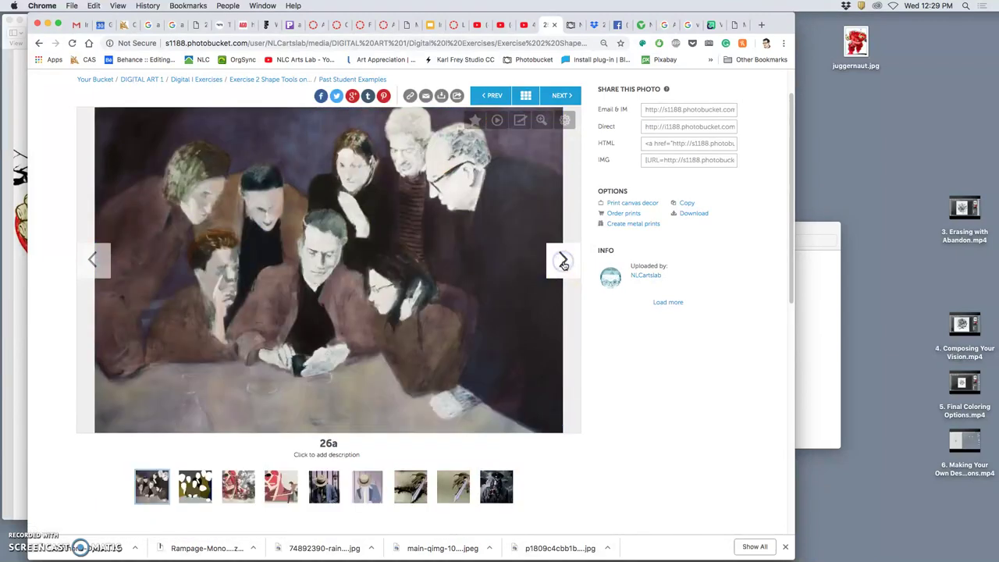
left_click(563, 262)
left_click(562, 261)
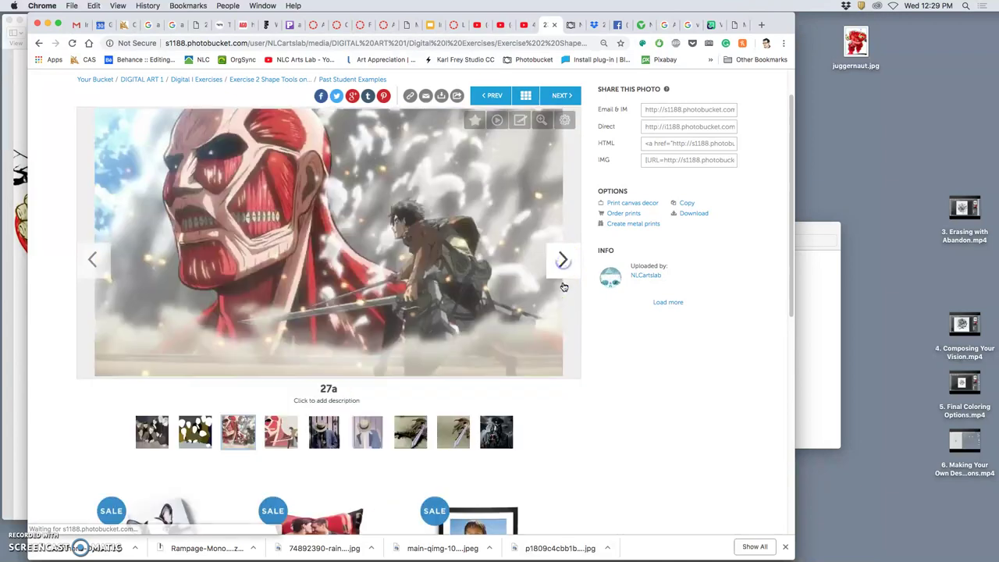
left_click(270, 192)
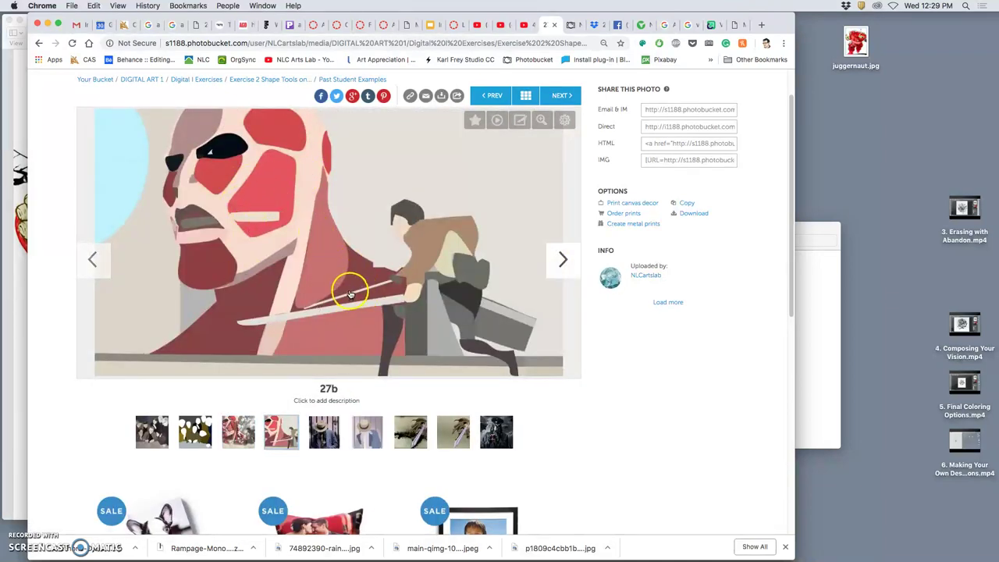
Move to saxophonist 28b, then compare the swordsman original 29a with its vector 29b.
left_click(563, 262)
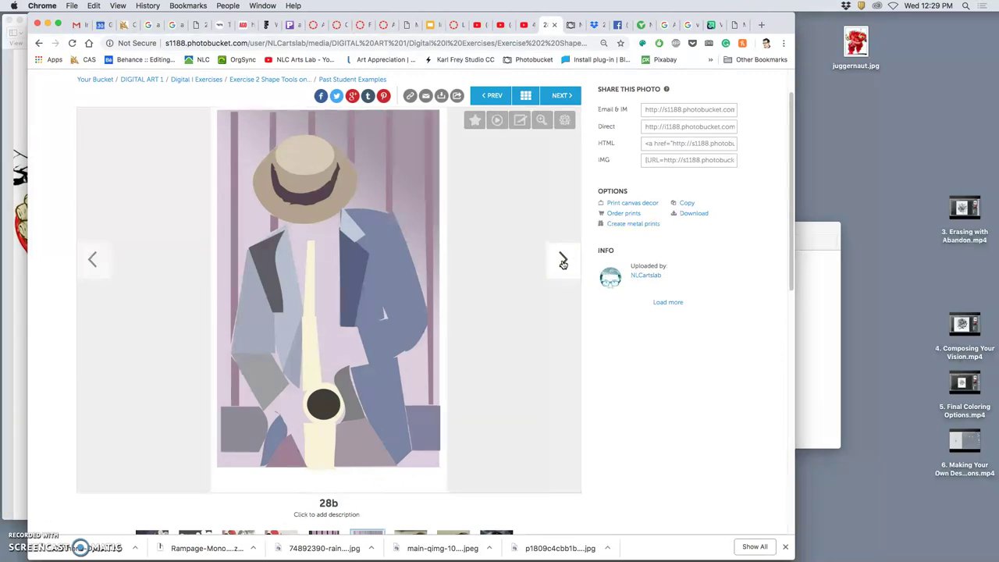
left_click(563, 262)
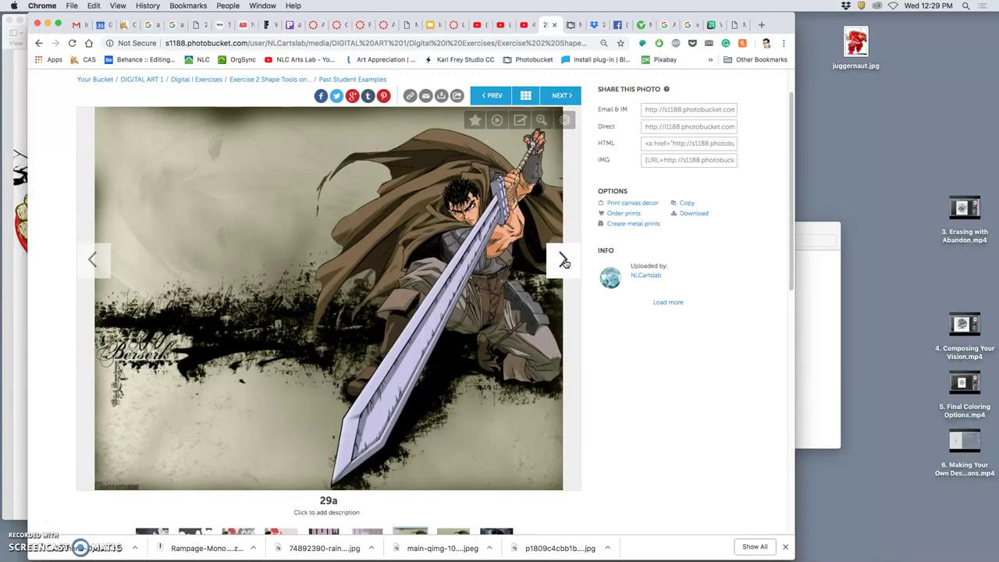
left_click(564, 263)
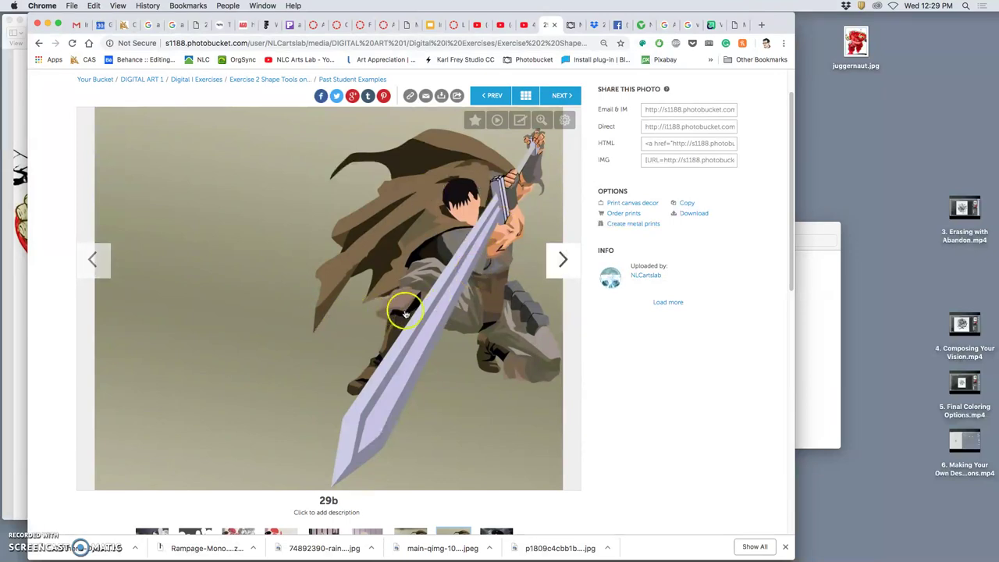
left_click(91, 264)
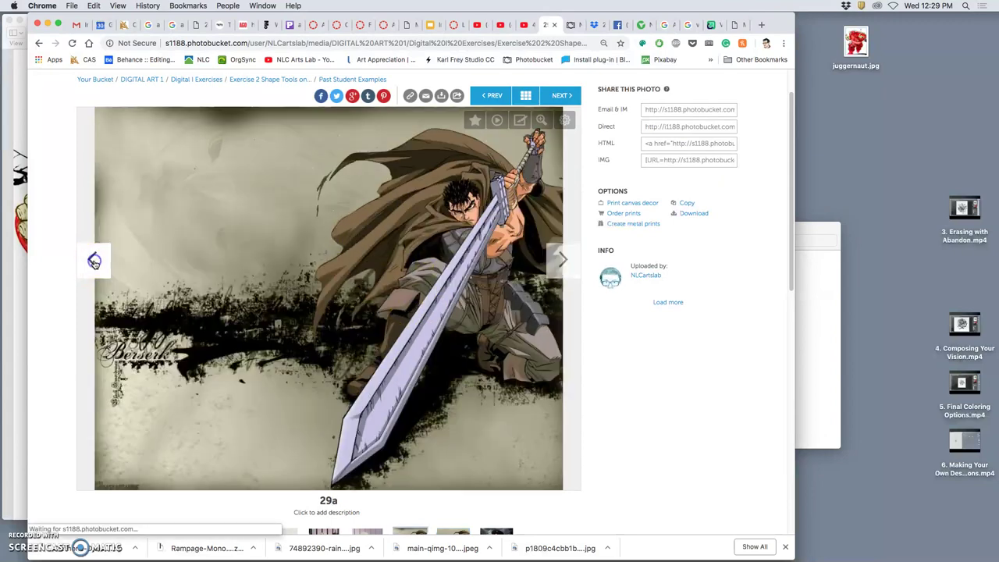
left_click(563, 261)
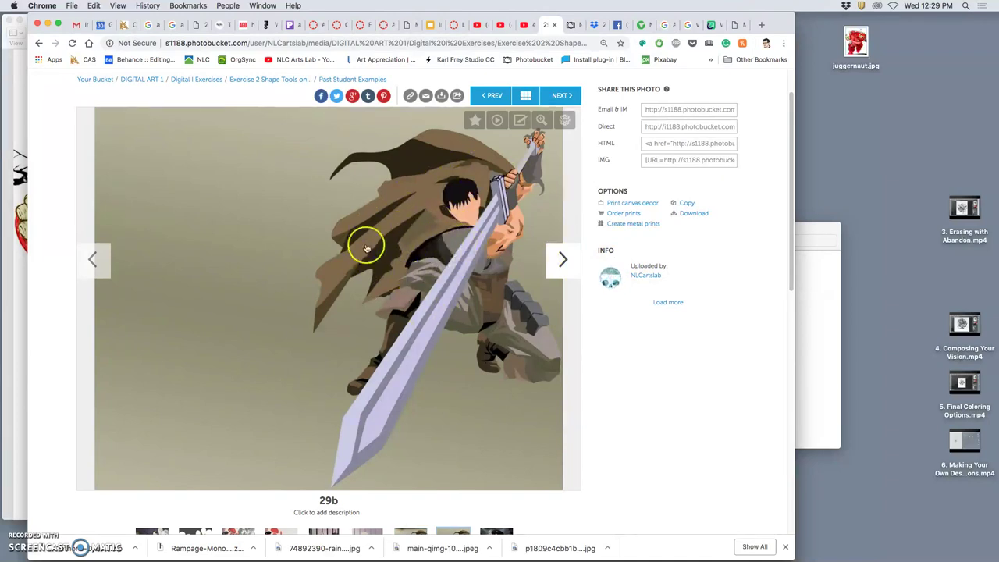
left_click(105, 259)
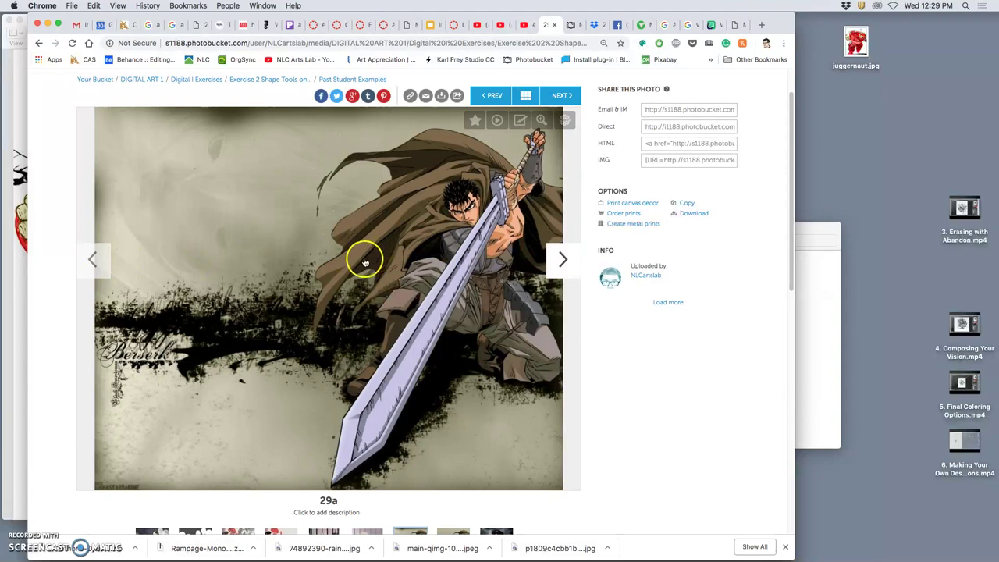
left_click(560, 260)
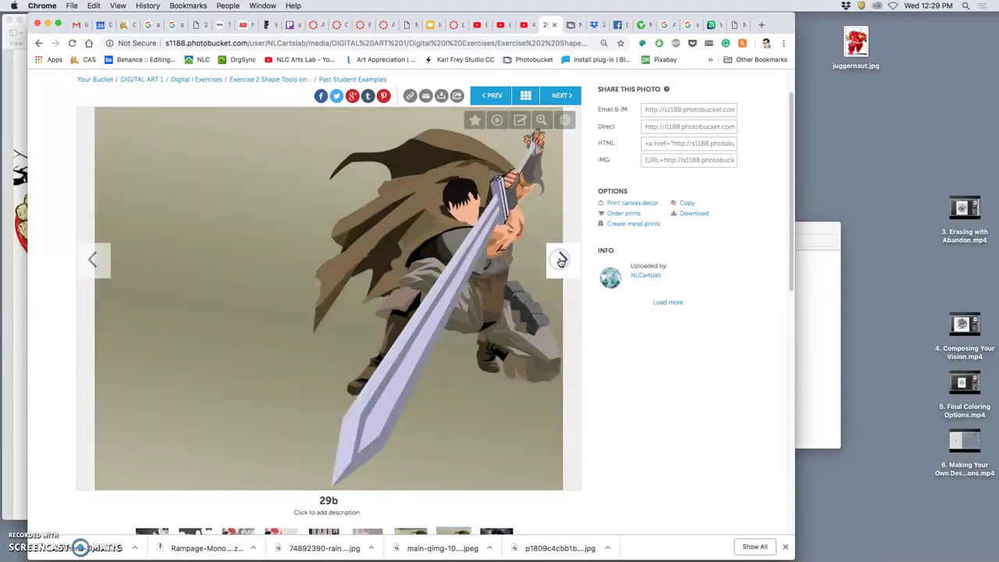
Page through examples 32b, lion 33a/33b, robots 34a/34b, bear 35a/35b and butterfly 36a/36b.
left_click(559, 260)
left_click(560, 260)
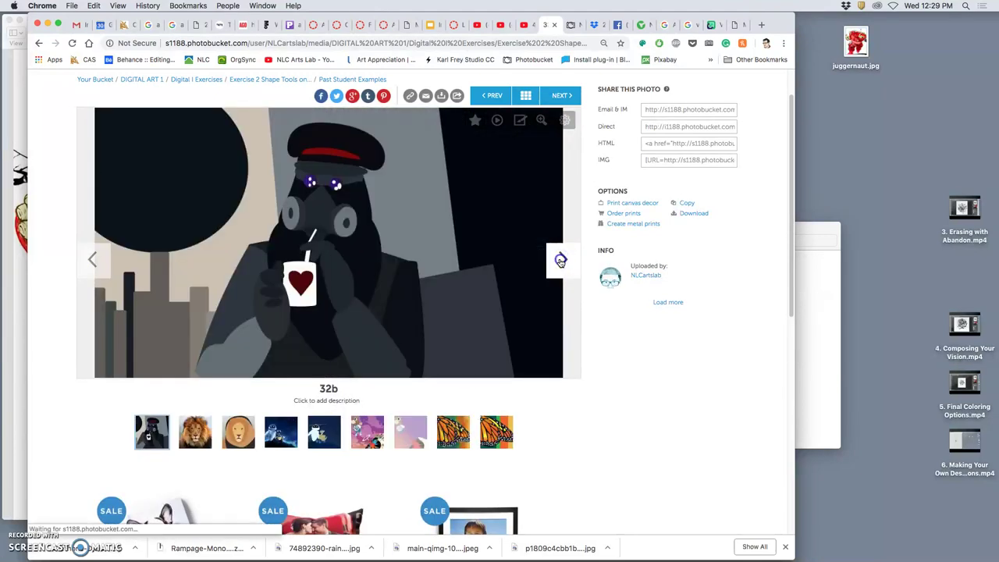
left_click(560, 260)
left_click(560, 260)
left_click(560, 260)
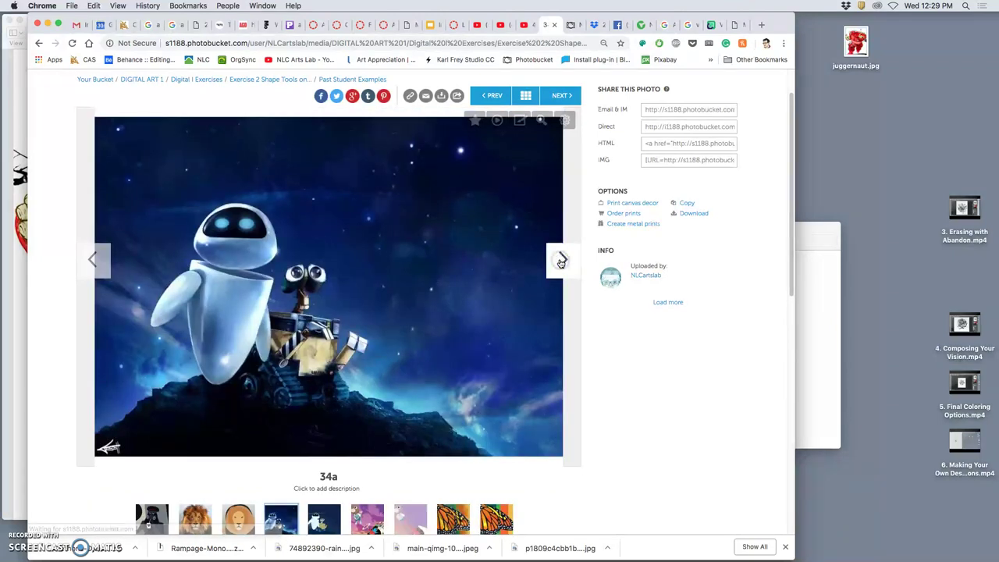
left_click(560, 260)
left_click(560, 260)
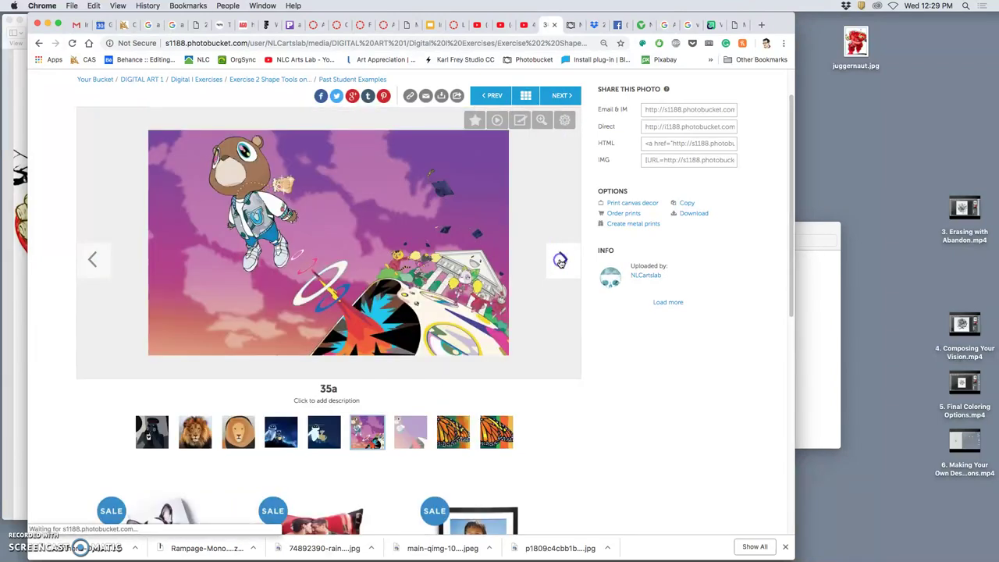
left_click(560, 260)
left_click(559, 260)
left_click(560, 260)
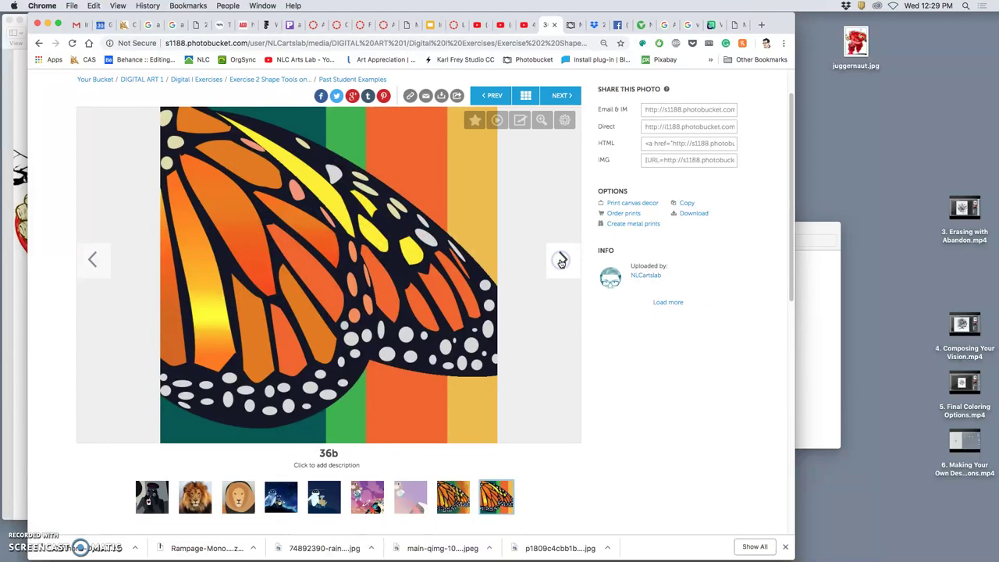
Advance through the remaining examples to the surfer image 38b.
left_click(561, 261)
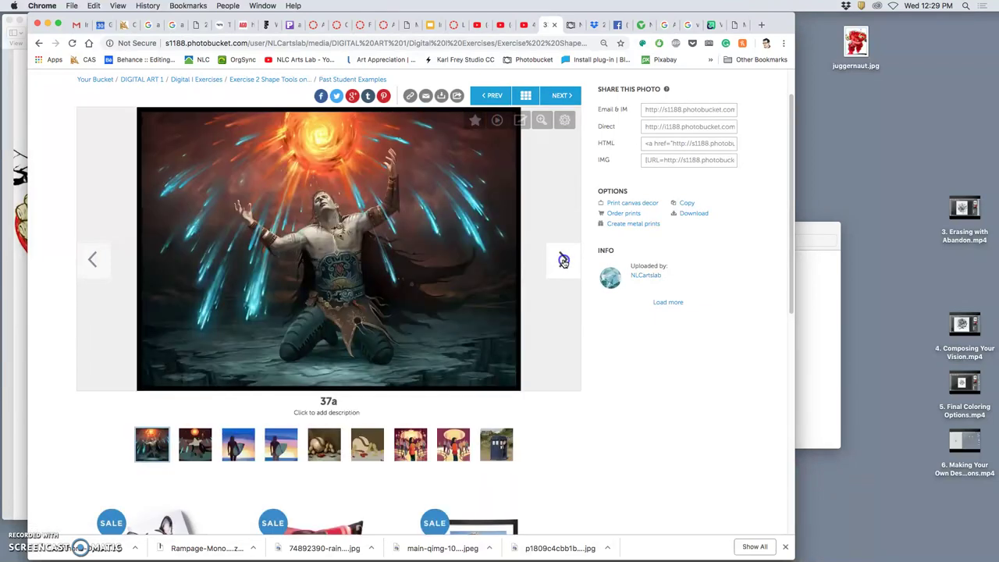
left_click(562, 260)
left_click(563, 261)
left_click(562, 261)
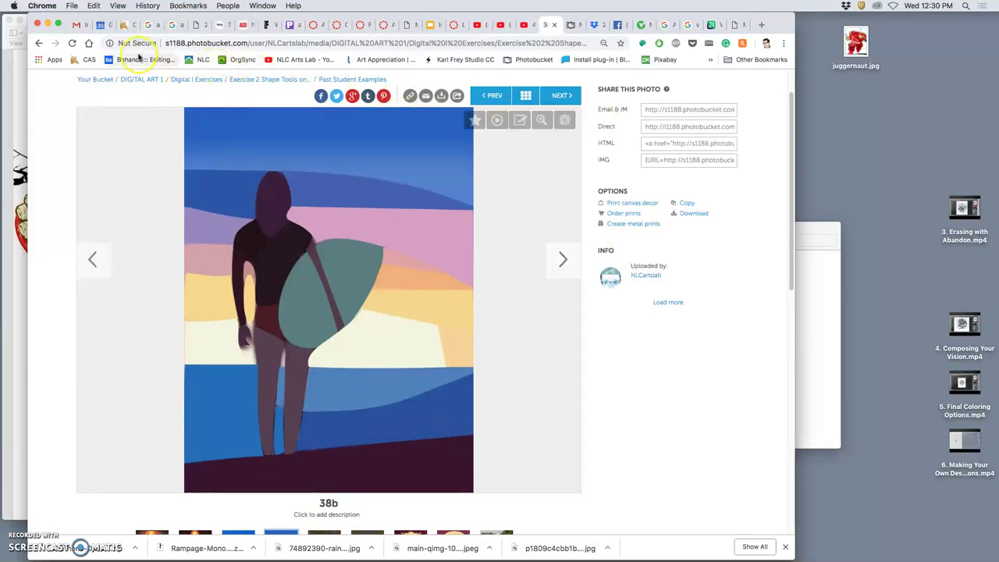
Minimize the browser and enlarge the juggernaut.jpg Preview window.
left_click(47, 25)
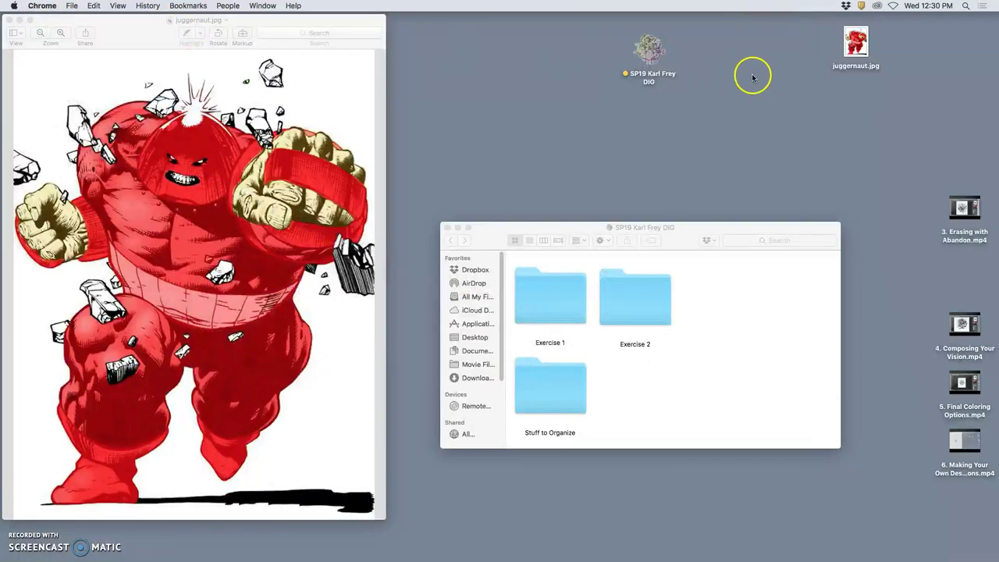
left_click_drag(857, 43, 855, 67)
left_click_drag(386, 521, 516, 555)
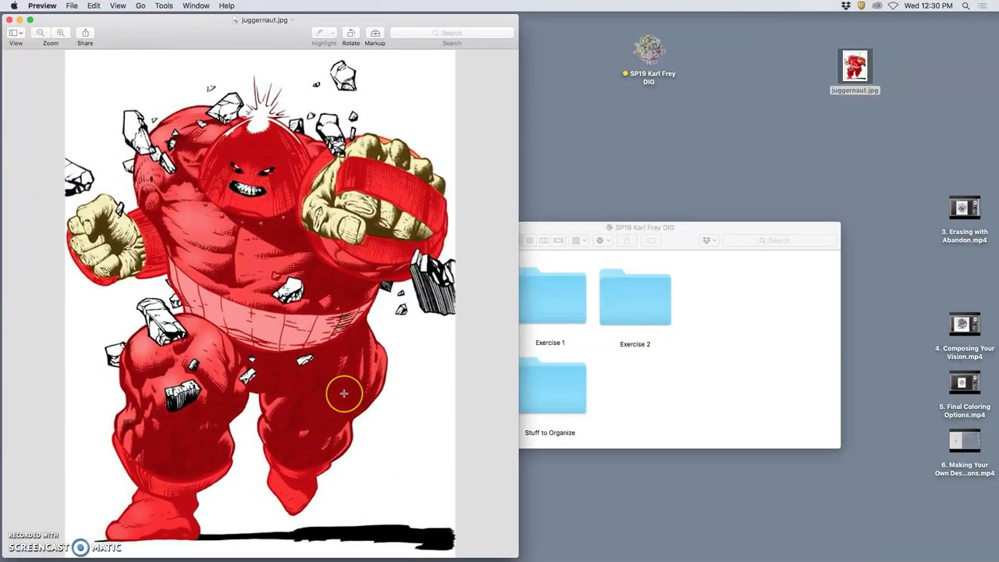
scroll(343, 392, "down", 6)
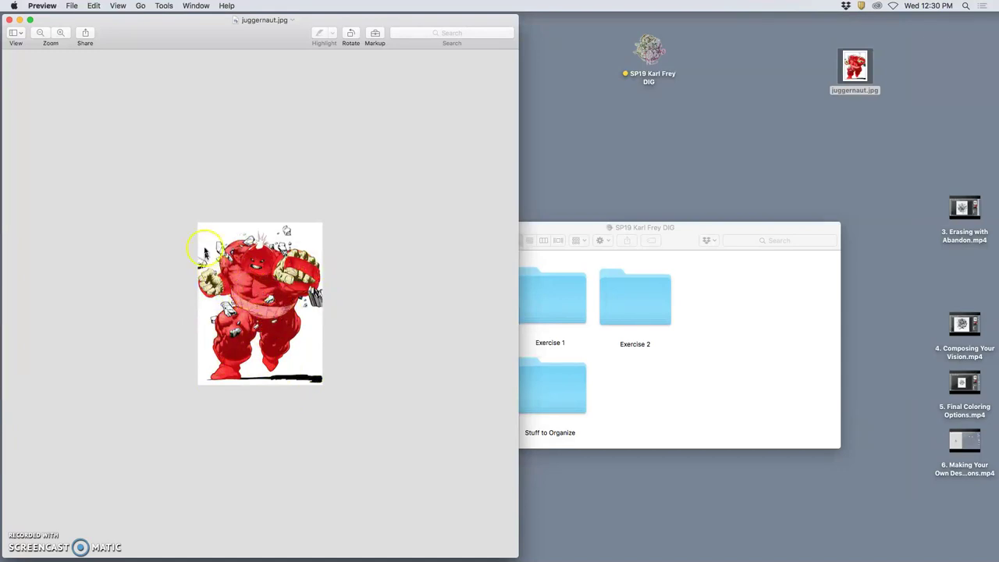
Zoom in on the juggernaut image, then close Preview.
key("super+plus")
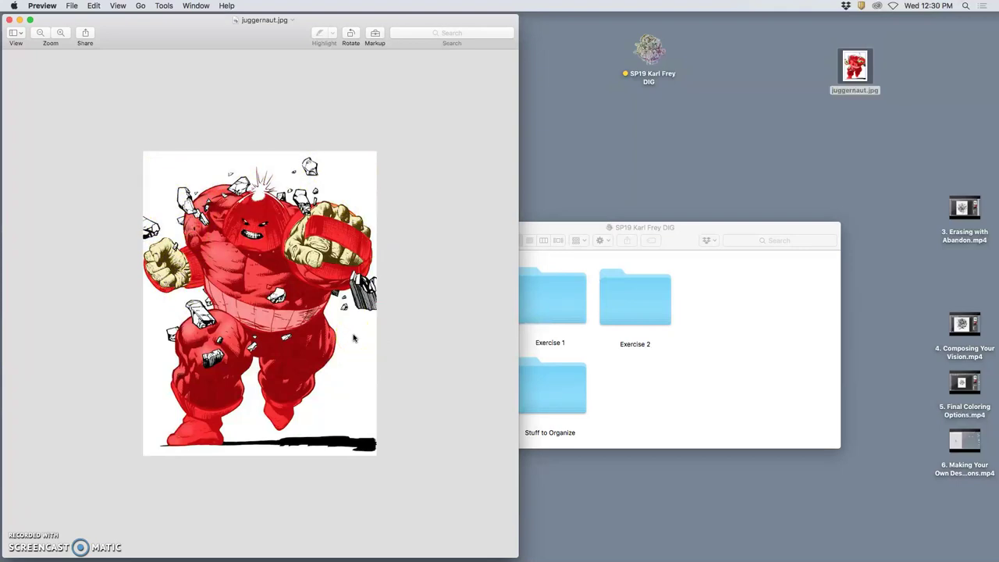
left_click(323, 302)
left_click(315, 203)
left_click(327, 283)
left_click(297, 296)
left_click(9, 22)
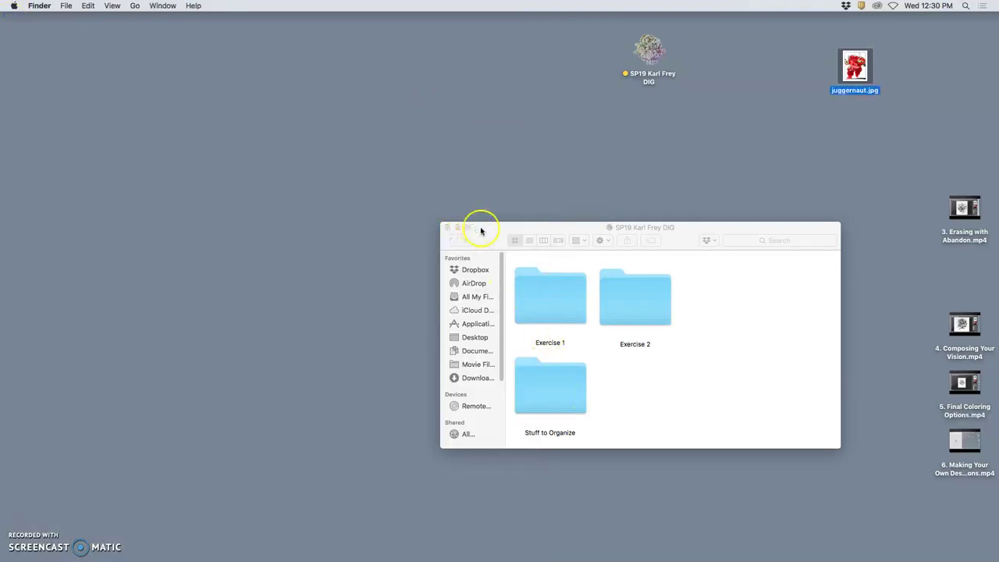
Open the class folder's Exercise 1 folder and drag the four tutorial .mp4 videos into it.
left_click_drag(475, 229, 517, 151)
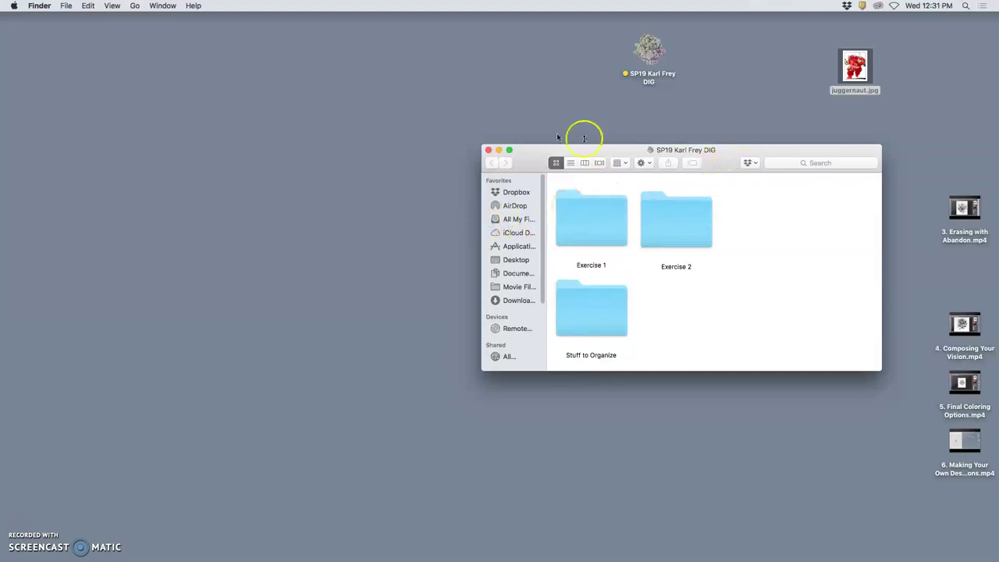
left_click(489, 151)
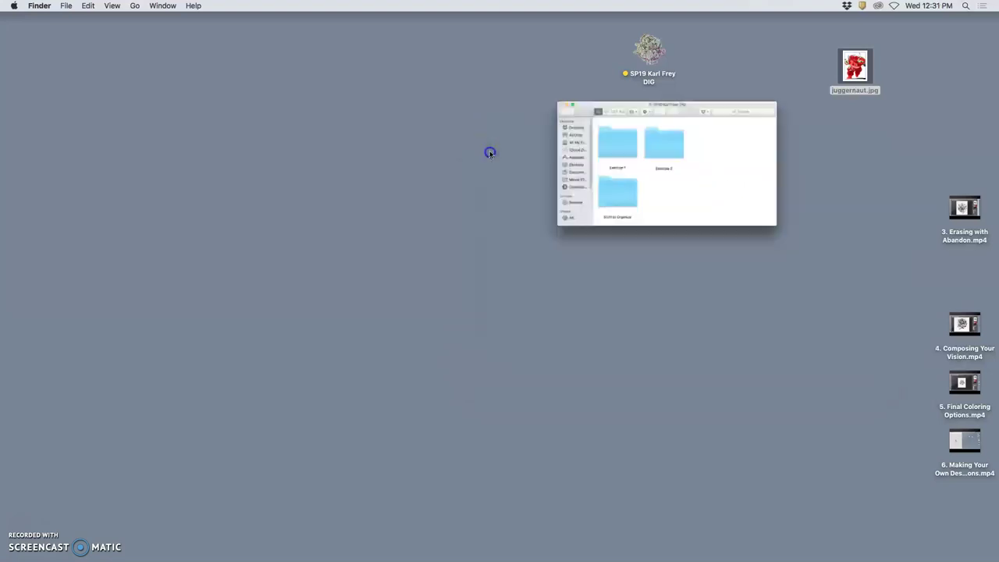
double_click(649, 49)
double_click(602, 222)
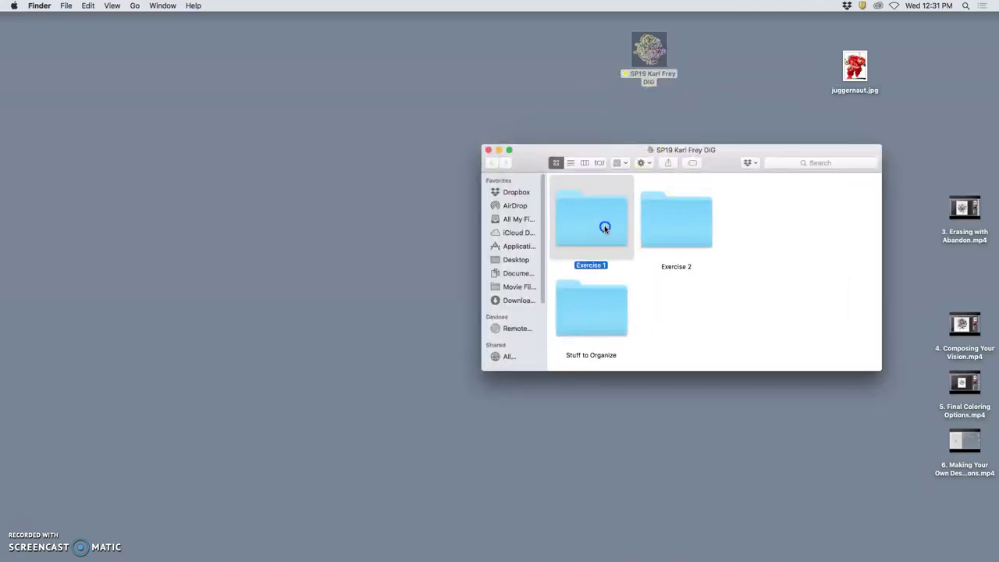
scroll(736, 306, "down", 5)
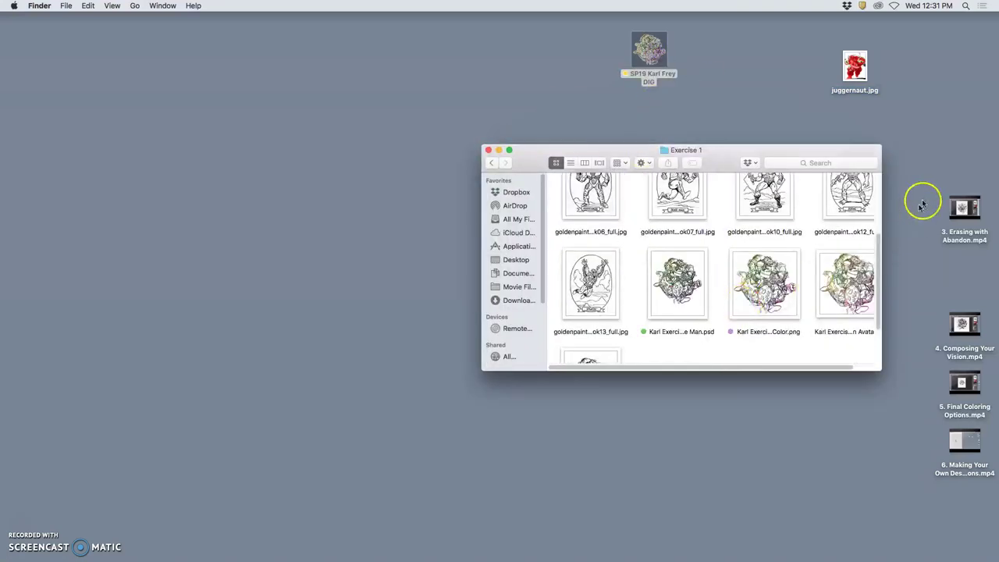
left_click_drag(920, 176, 797, 343)
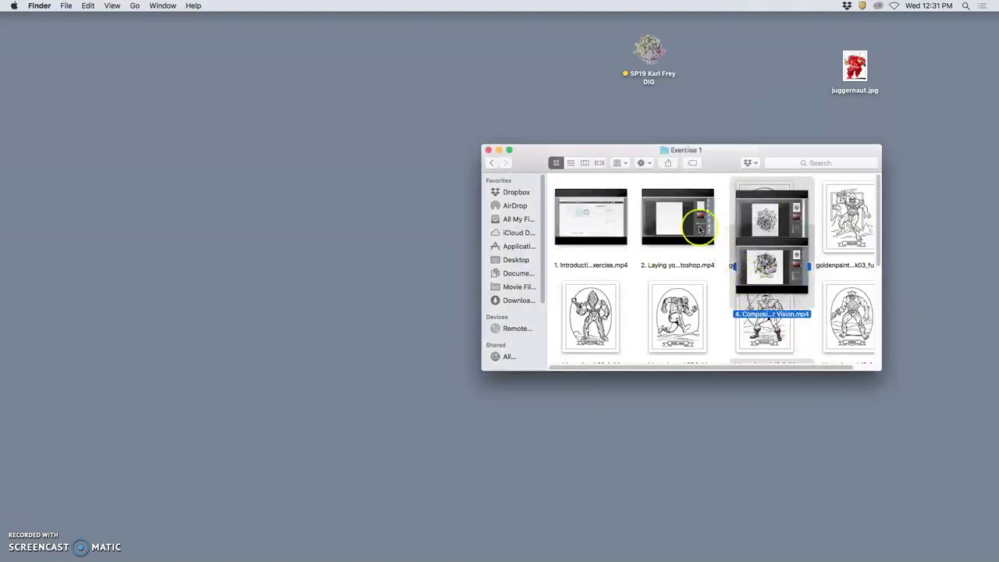
Show Exercise 1 as icons arranged by name and scroll through its files.
left_click(626, 163)
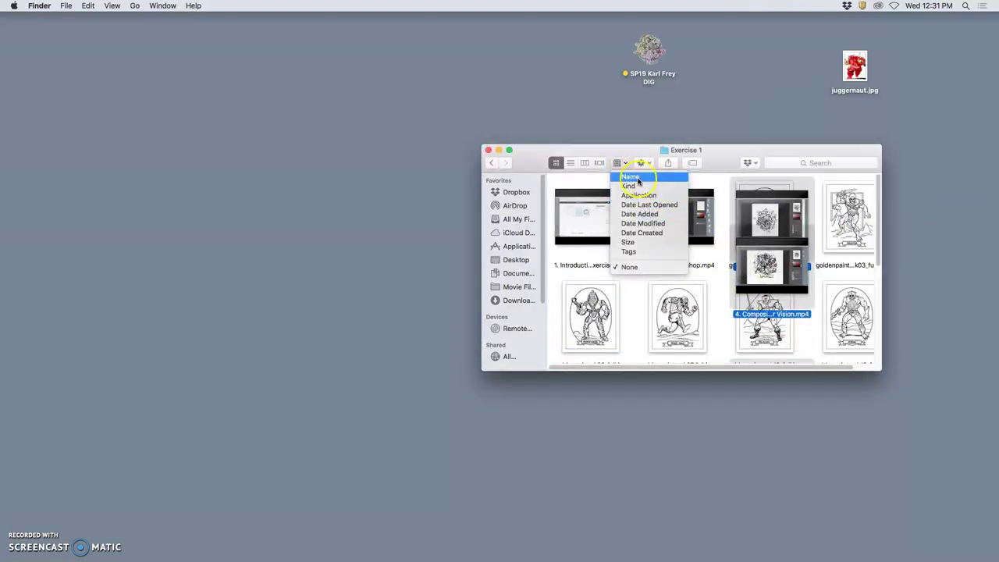
left_click(631, 177)
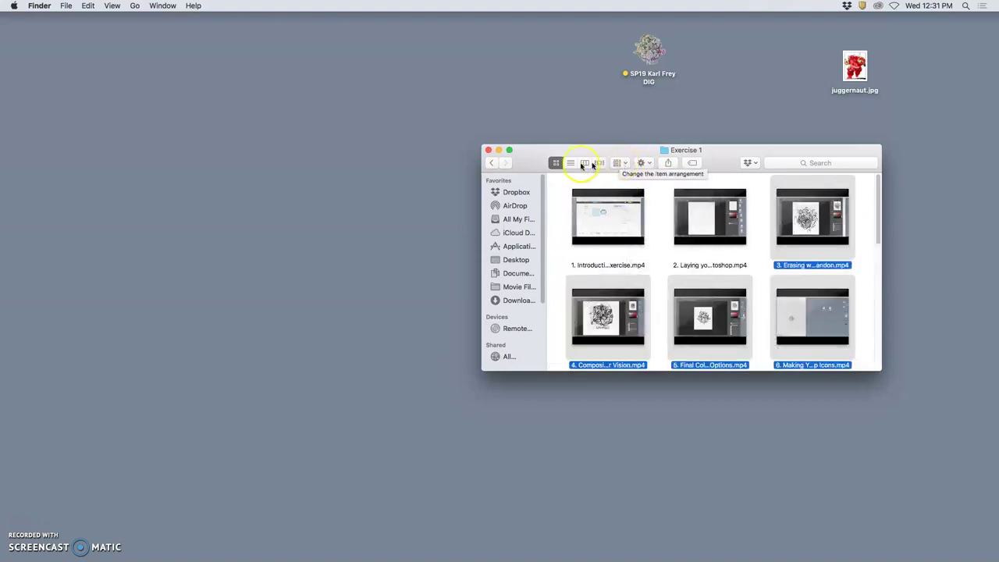
left_click(558, 163)
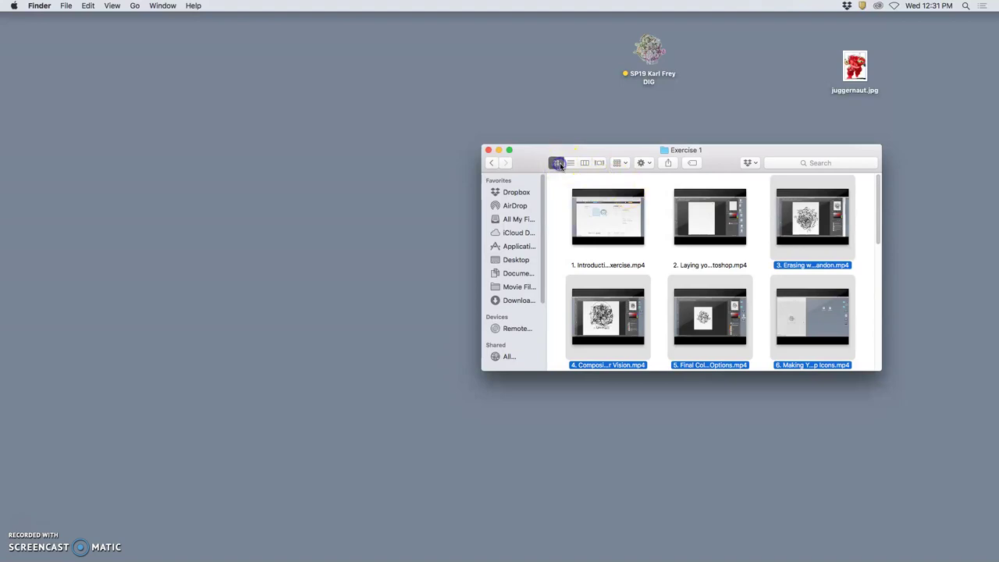
left_click(624, 165)
left_click(627, 171)
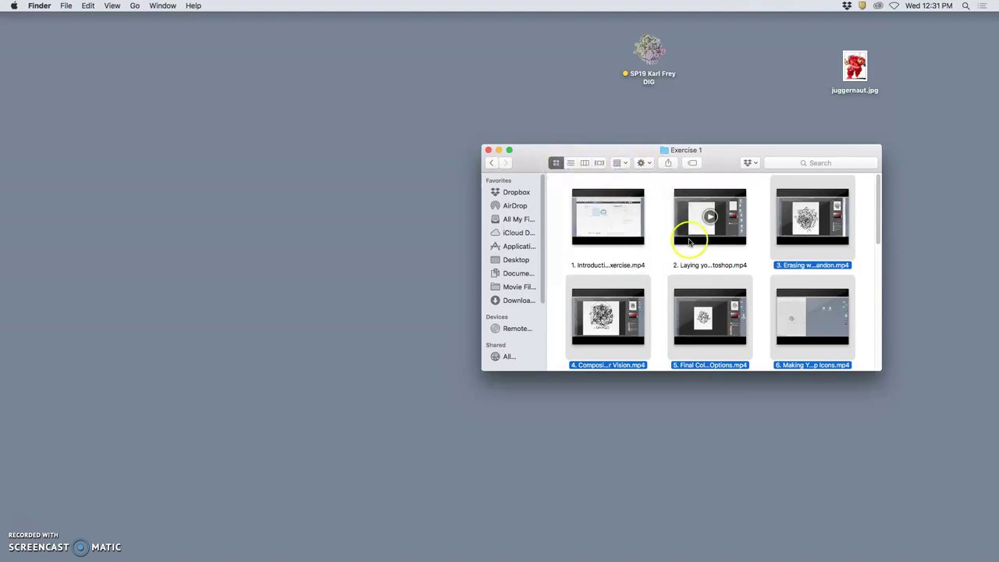
scroll(686, 245, "down", 3)
scroll(691, 219, "up", 3)
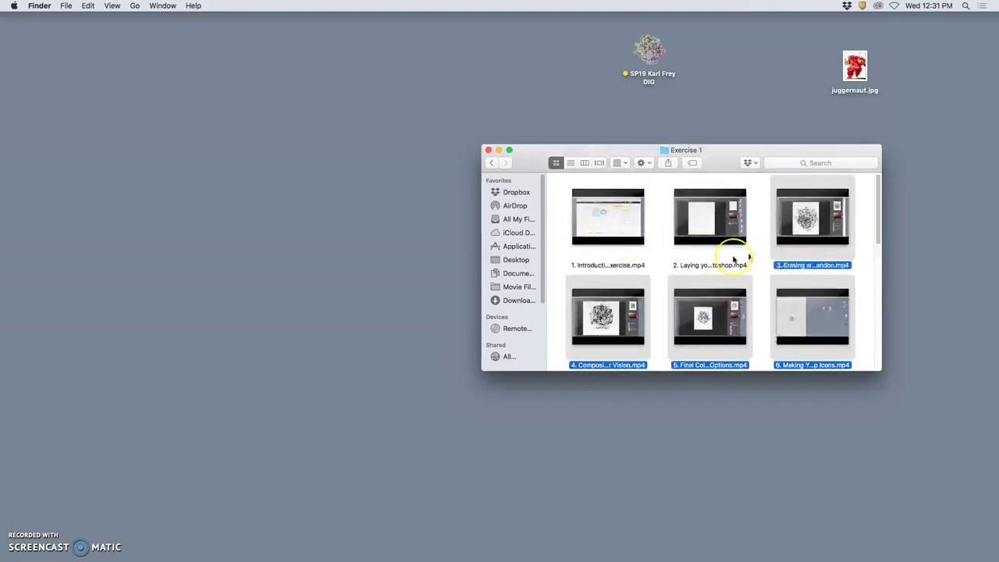
scroll(681, 302, "down", 5)
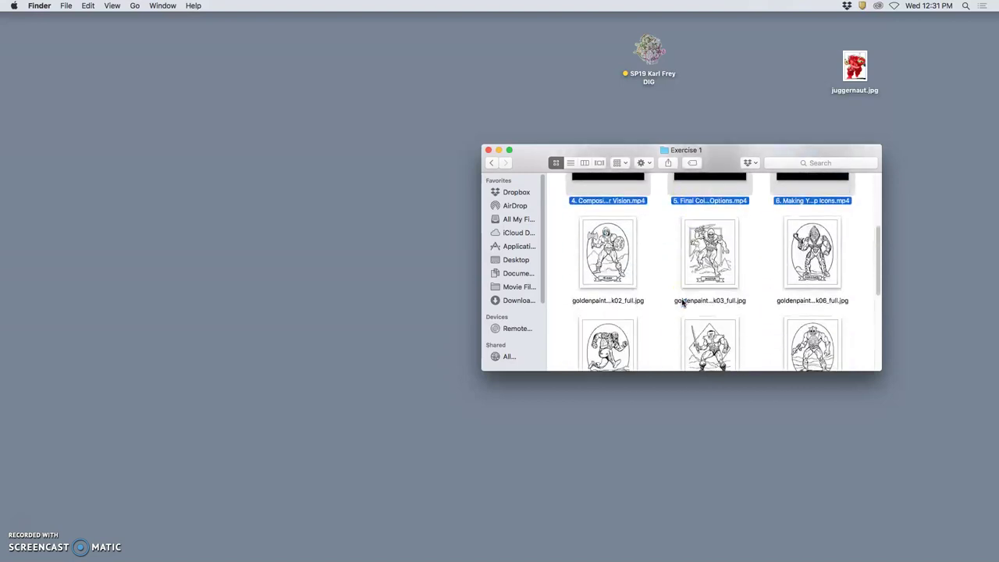
scroll(700, 289, "down", 5)
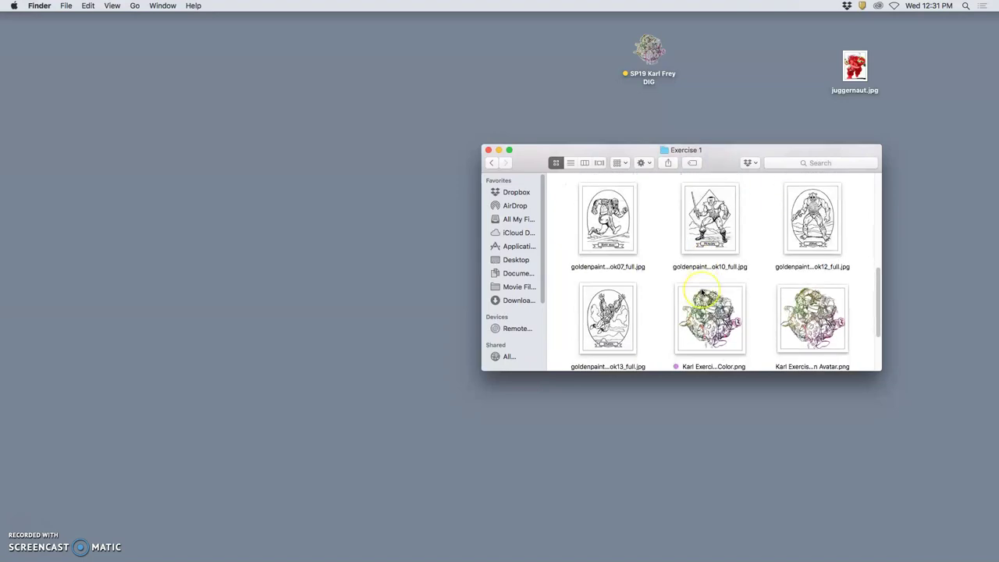
scroll(701, 292, "down", 5)
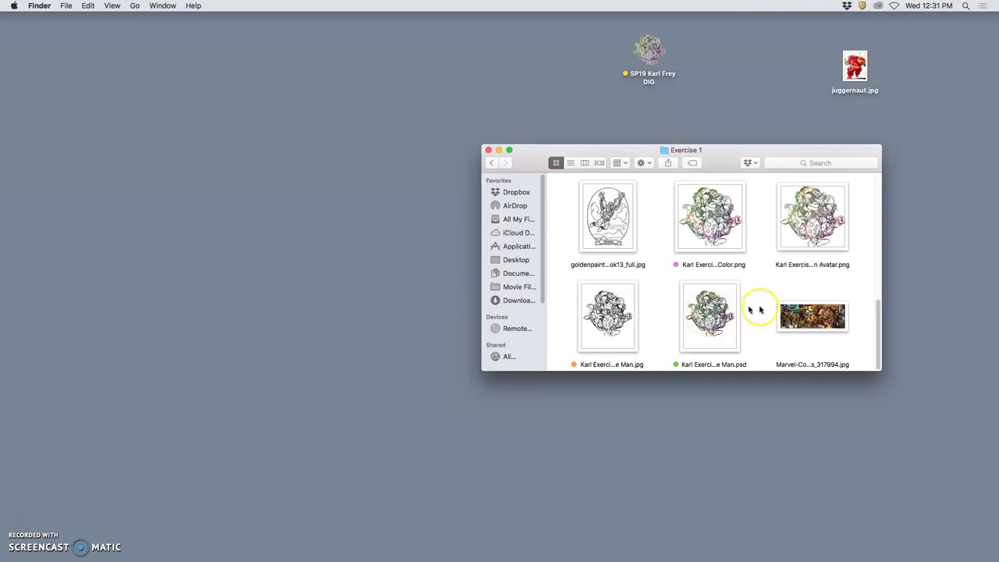
Check the Cartoon Jumble He Man PSD's info (199.6 MB), then close it.
right_click(708, 320)
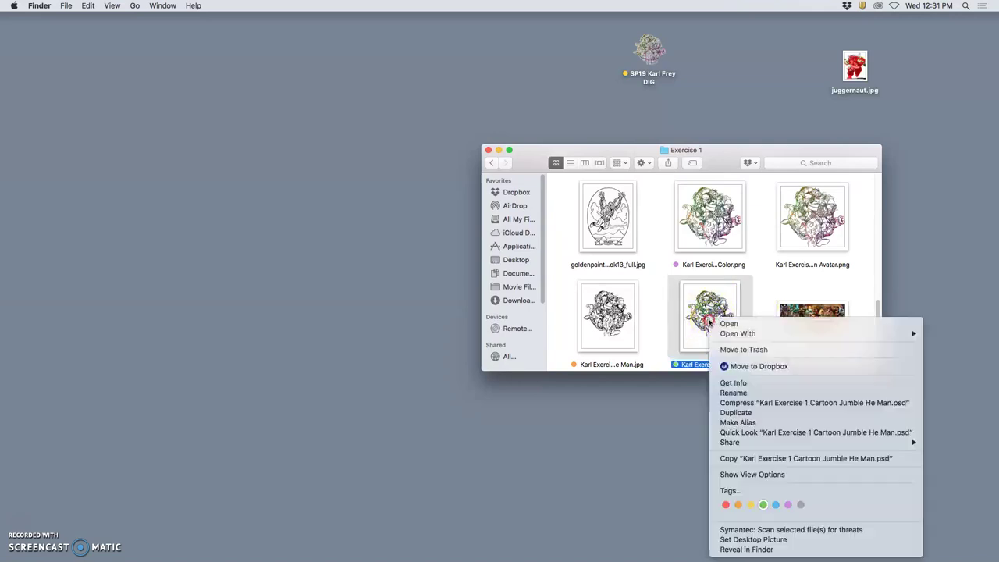
left_click(734, 383)
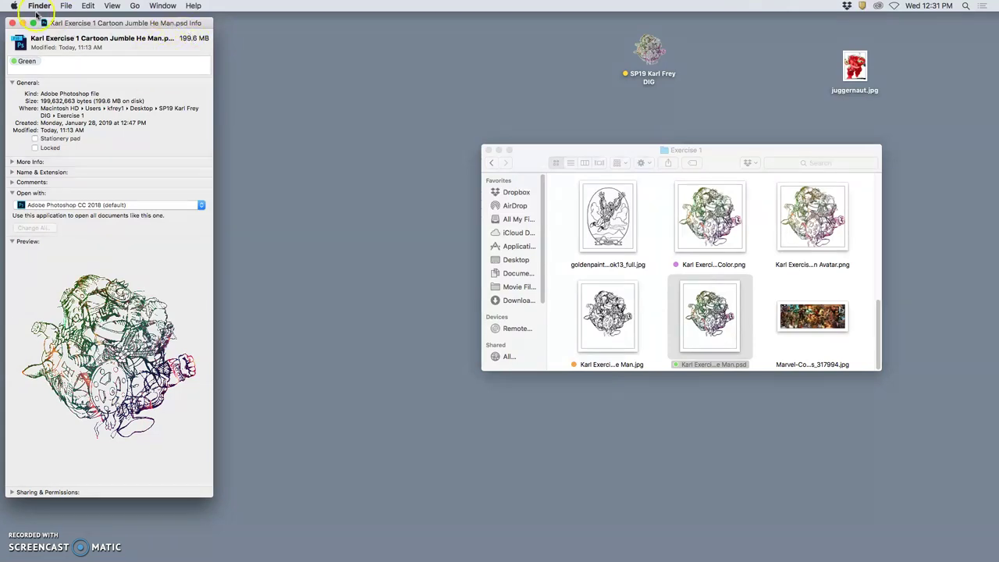
left_click(12, 22)
left_click(780, 283)
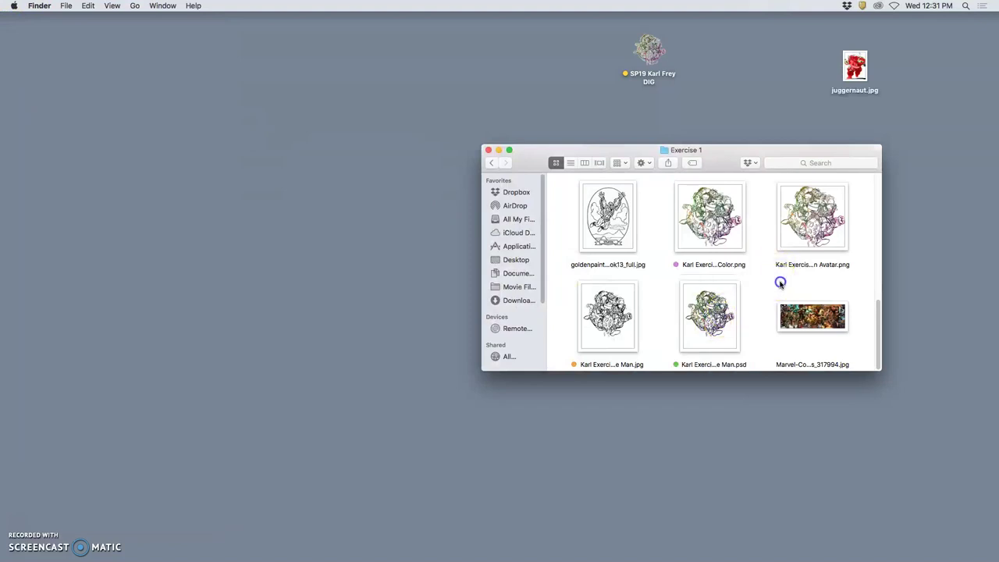
Check the He Man JPG's info (2.9 MB), then go back to the class folder.
left_click(623, 312)
right_click(625, 304)
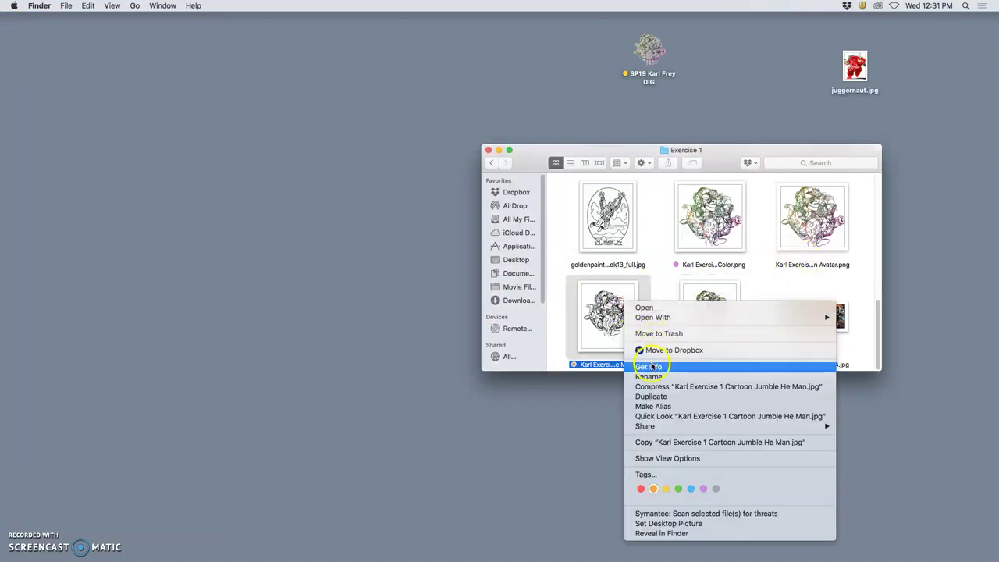
left_click(652, 367)
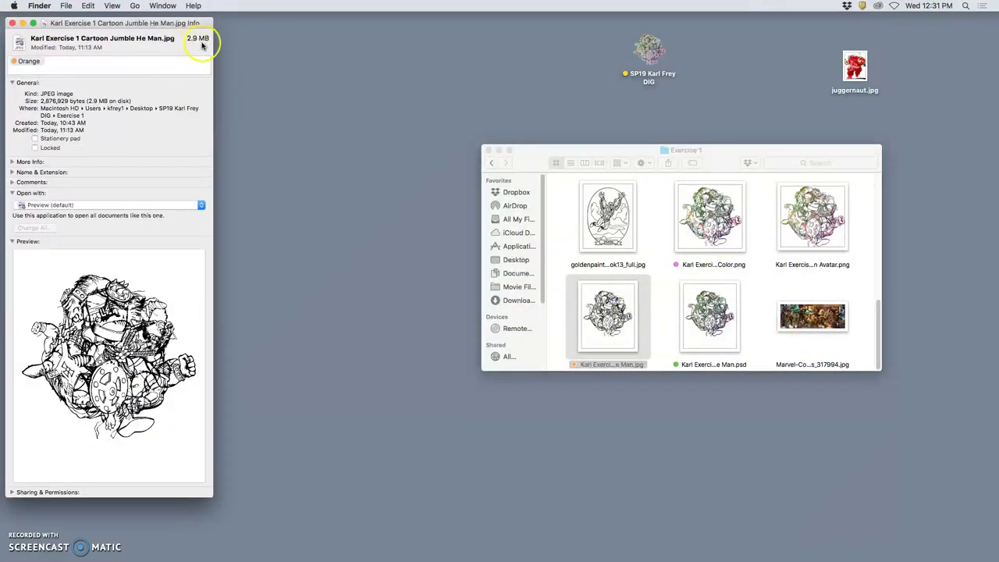
left_click(12, 23)
left_click(717, 334)
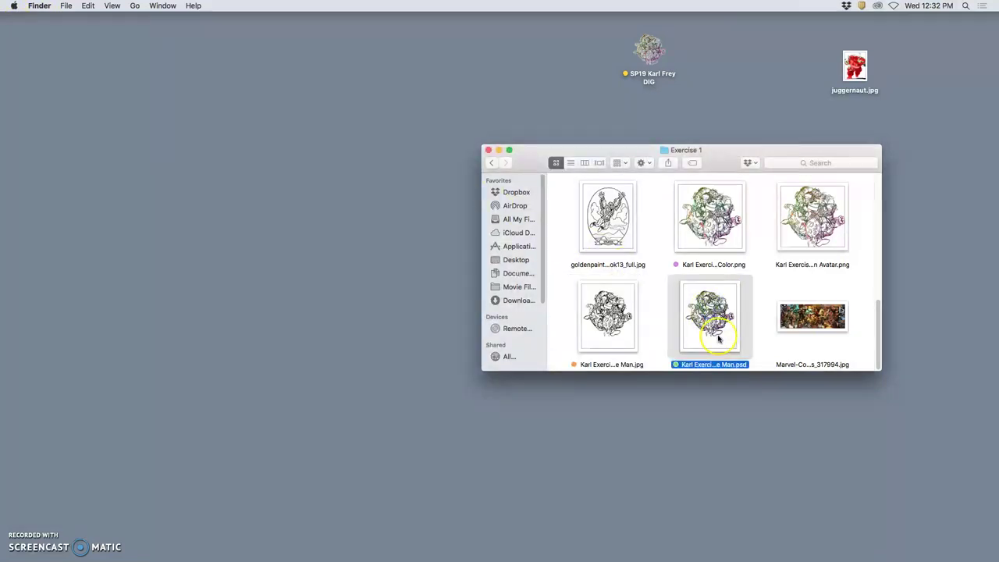
scroll(636, 241, "up", 5)
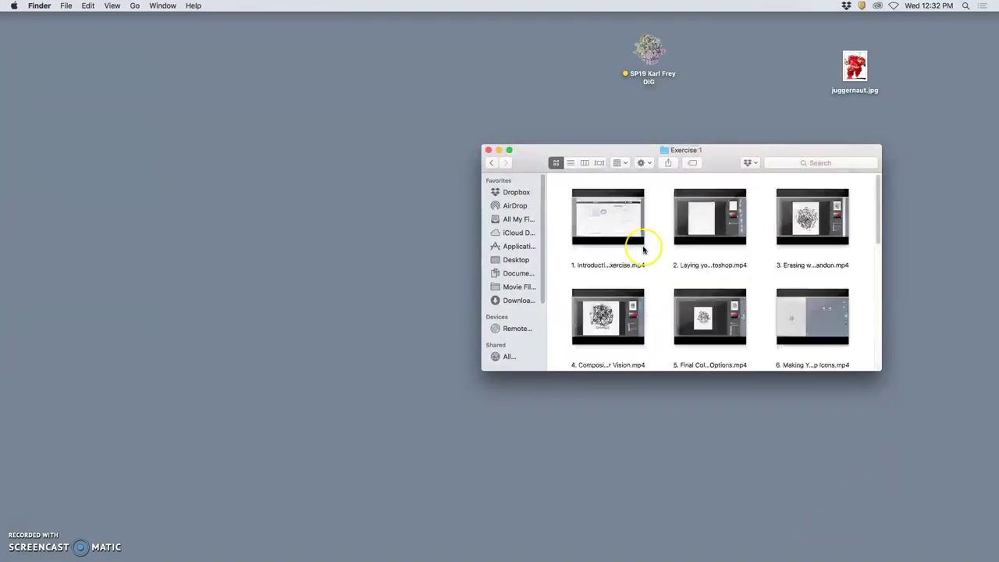
left_click(489, 166)
double_click(694, 231)
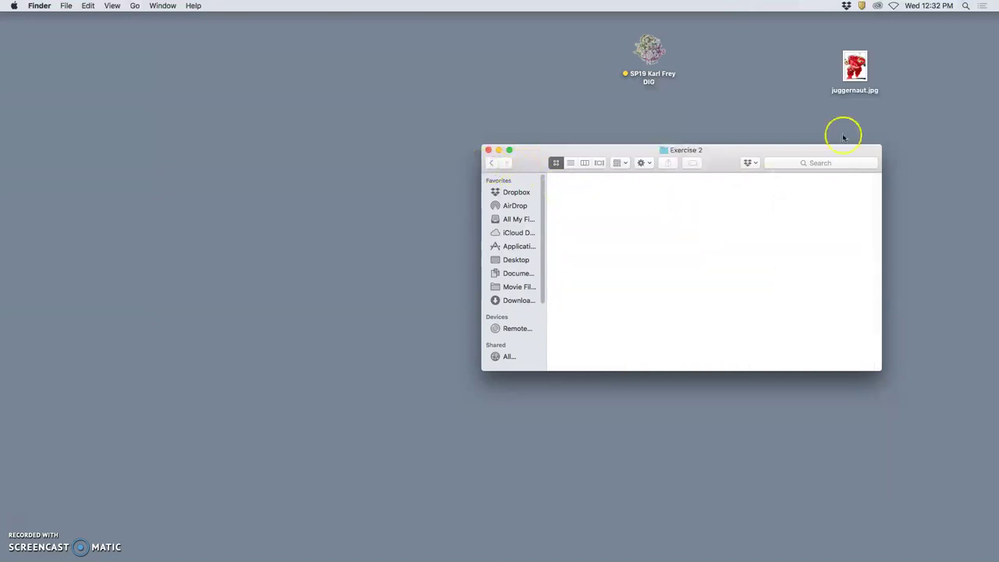
left_click_drag(861, 67, 952, 49)
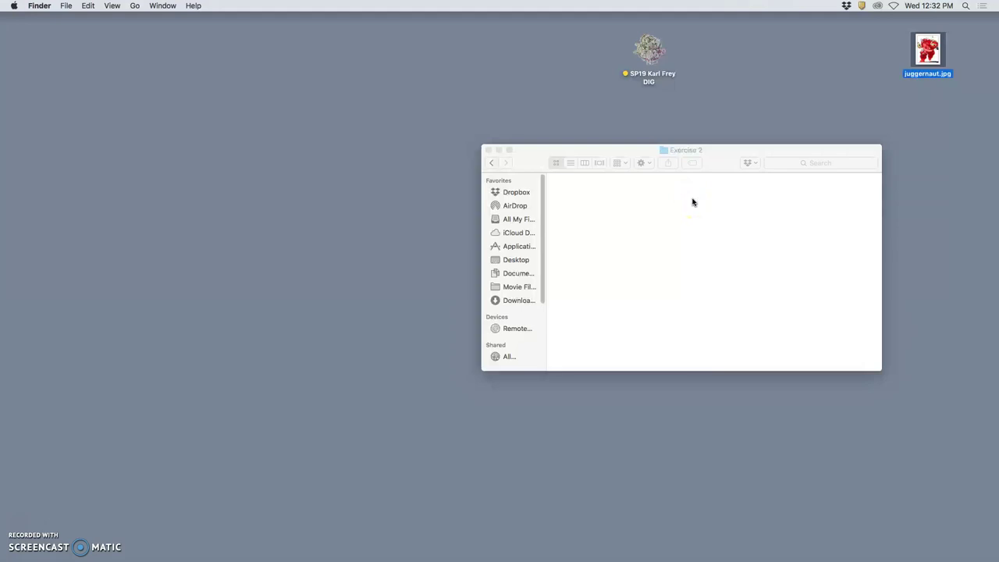
left_click(487, 149)
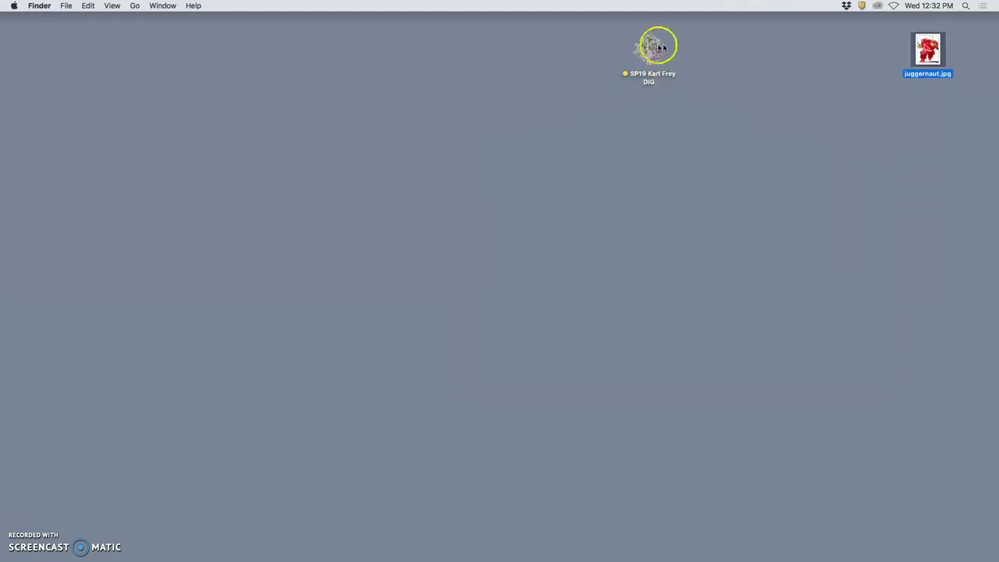
left_click_drag(650, 47, 742, 549)
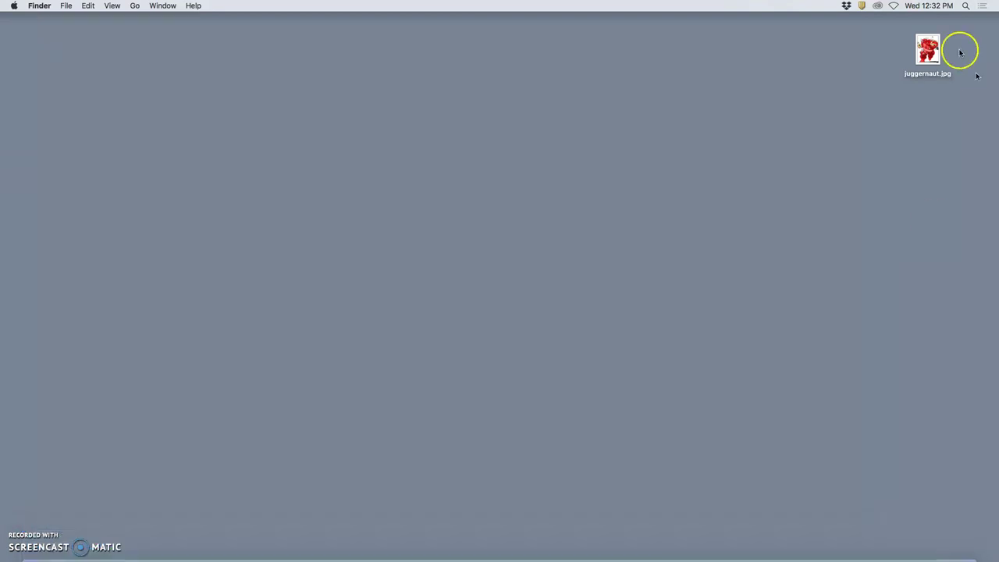
mouse_move(489, 556)
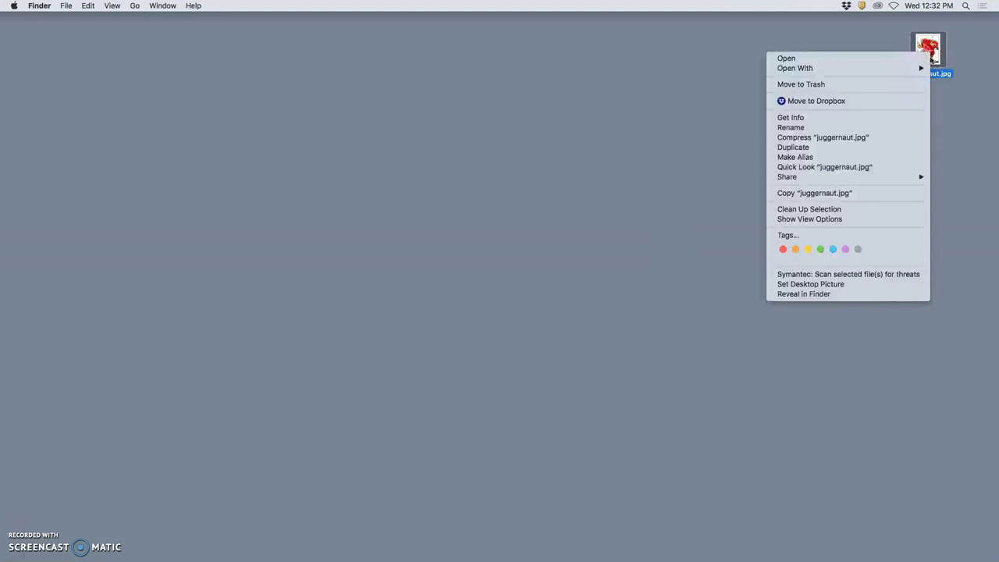
mouse_move(876, 71)
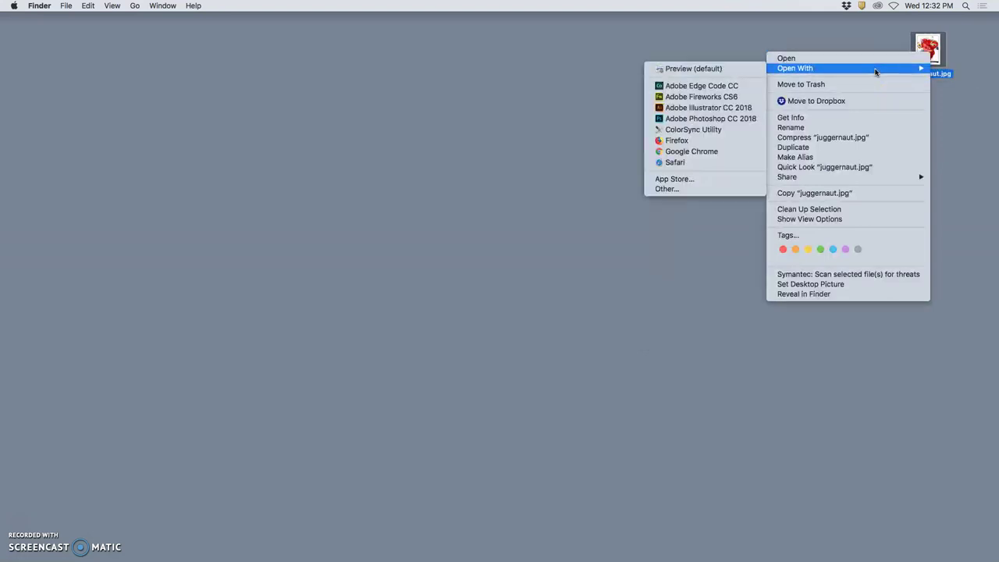
left_click(856, 38)
left_click(912, 57)
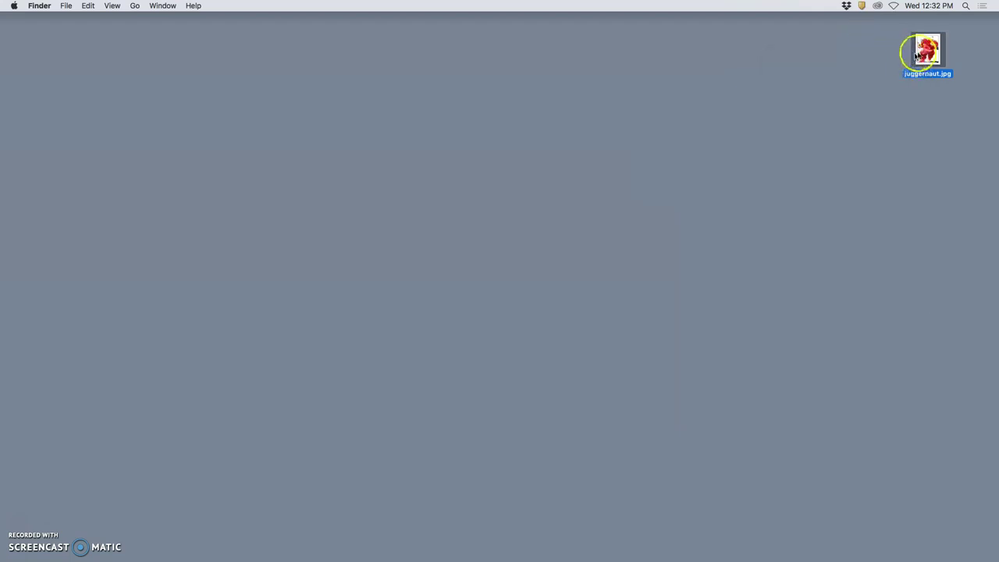
right_click(920, 55)
mouse_move(889, 66)
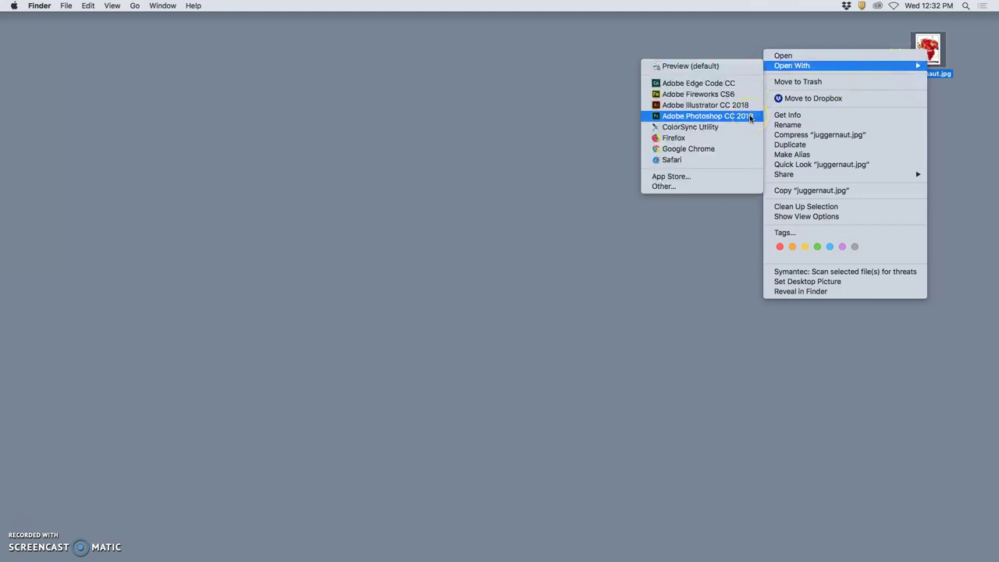
left_click(930, 51)
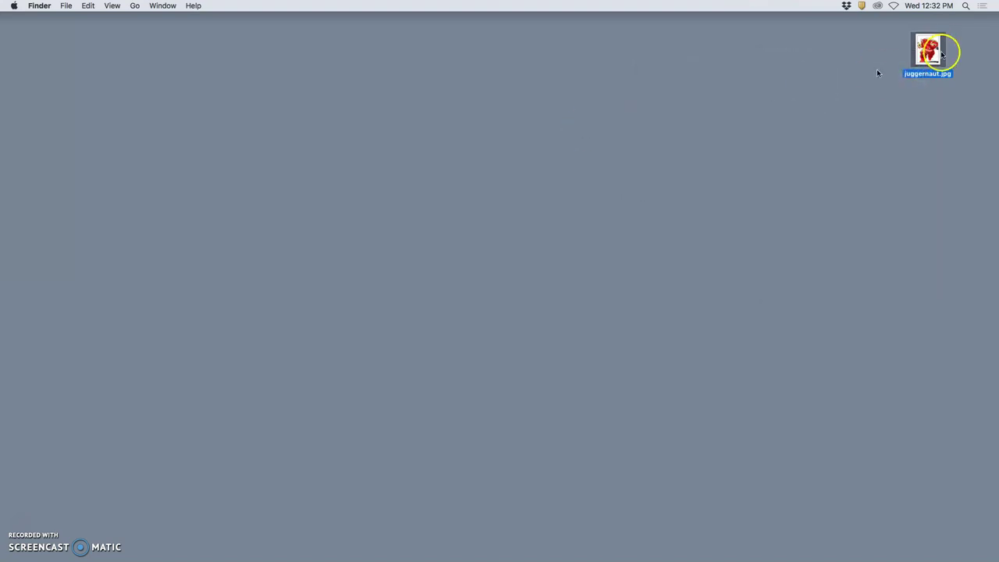
Drop juggernaut.jpg on the Photoshop Dock icon to open it.
left_click_drag(930, 56, 509, 549)
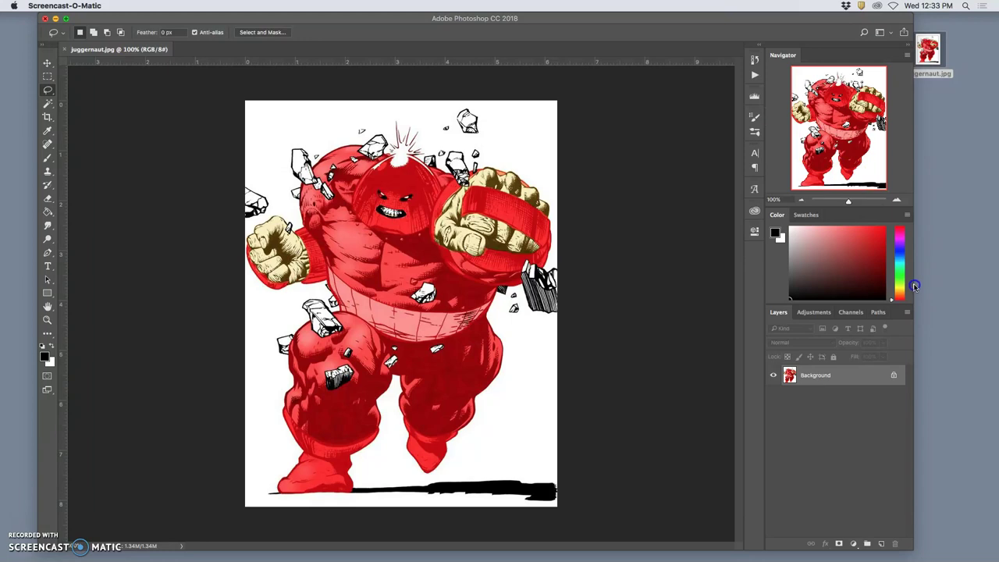
left_click(625, 324)
left_click(290, 58)
left_click(468, 98)
left_click(312, 75)
left_click(291, 44)
Click through the Photoshop window and bring juggernaut.jpg to the front.
left_click(238, 155)
left_click(223, 457)
left_click(279, 336)
left_click(433, 250)
left_click(405, 268)
left_click(472, 274)
left_click(150, 19)
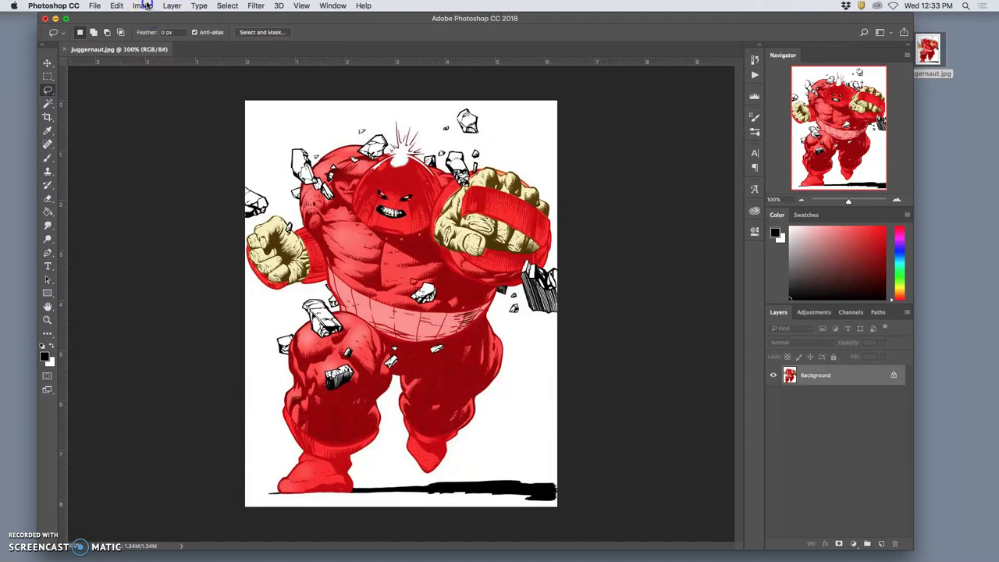
left_click(145, 5)
Resample the image to 11 inches wide at 350 pixels/inch (3850 × 5011 px) in Image Size.
left_click(163, 81)
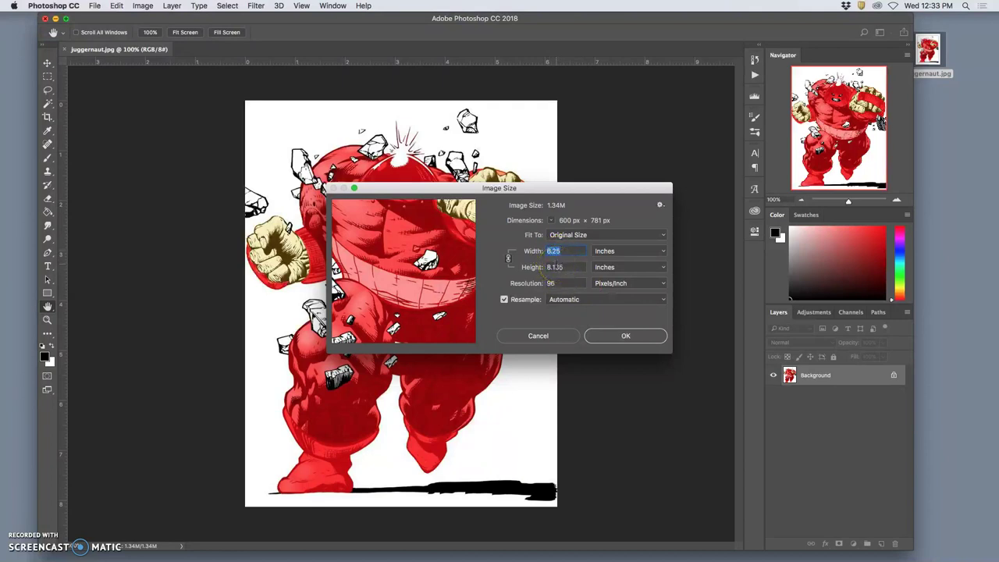
left_click_drag(535, 241, 557, 257)
mouse_move(456, 324)
left_click(506, 299)
left_click(506, 299)
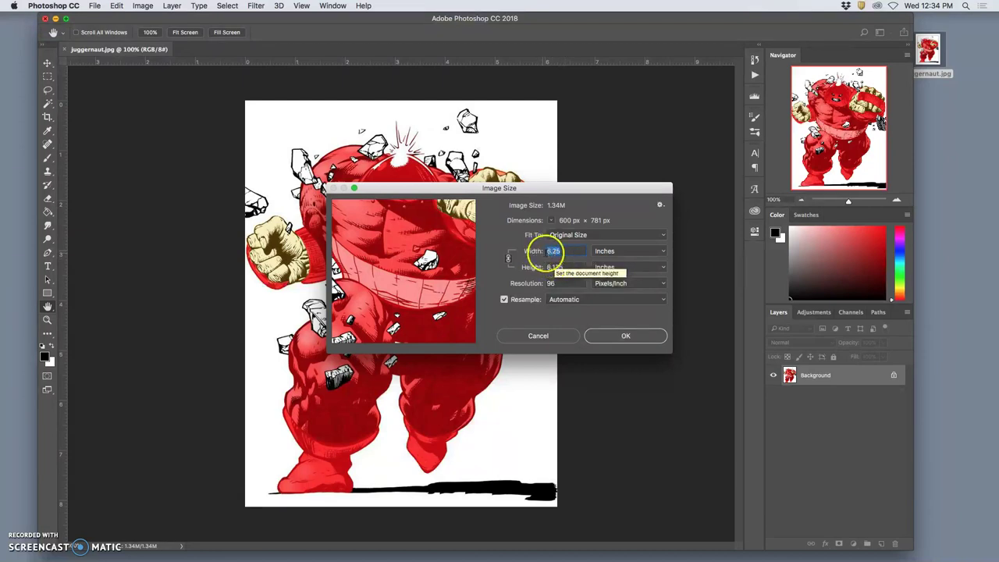
left_click(543, 251)
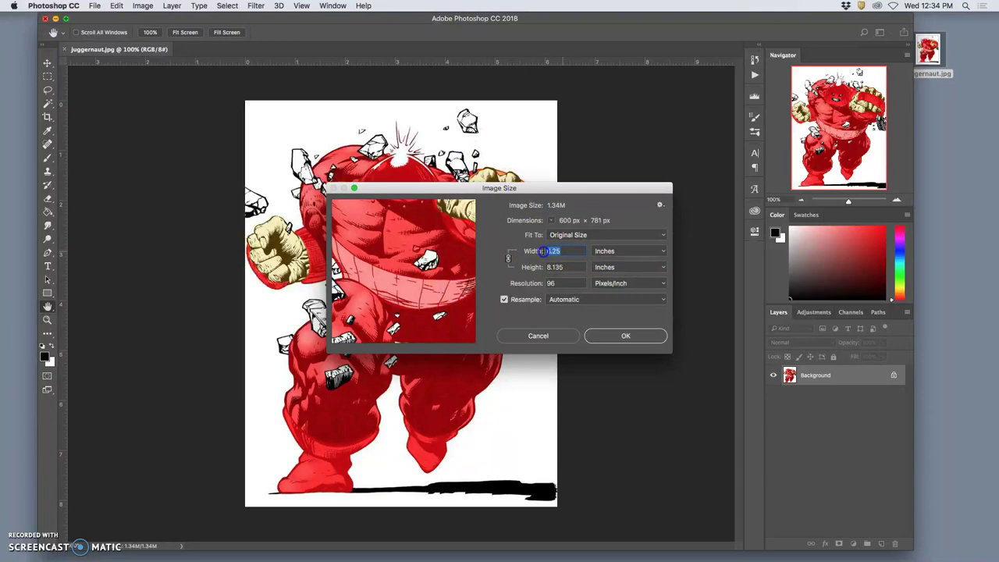
type("11")
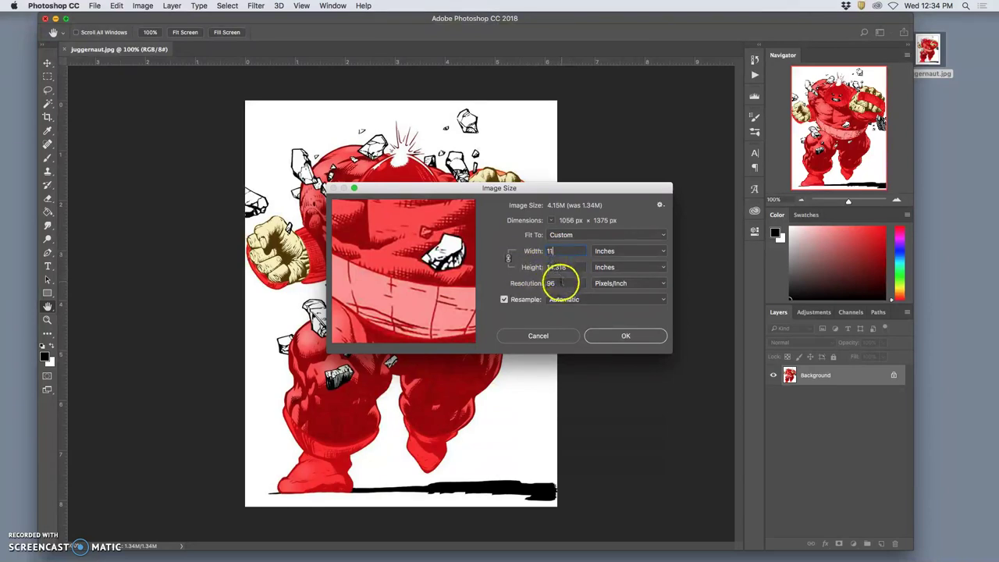
left_click(544, 283)
type("350")
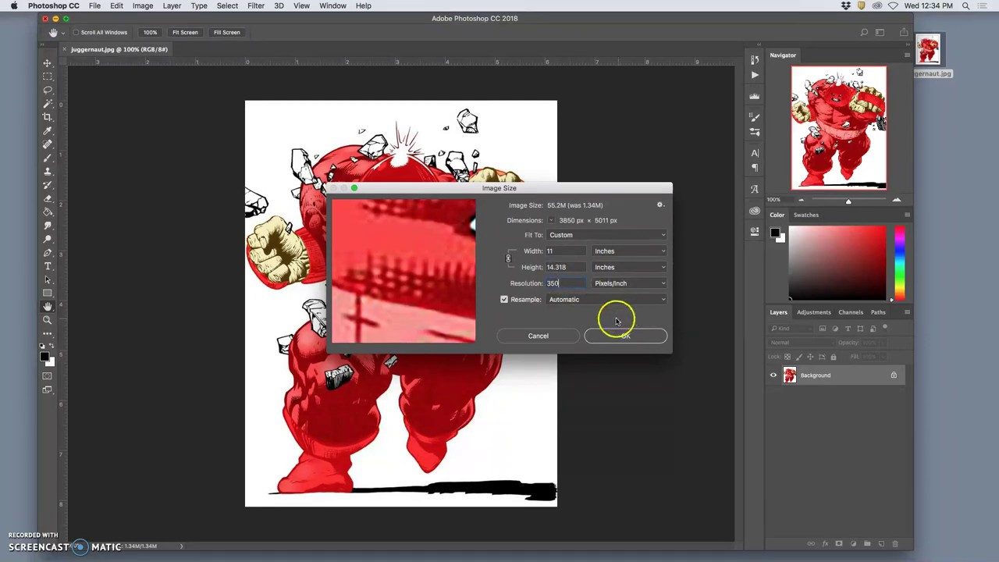
mouse_move(414, 263)
left_mouse_down()
mouse_move(408, 278)
mouse_move(432, 258)
mouse_move(408, 270)
mouse_move(414, 278)
left_mouse_up()
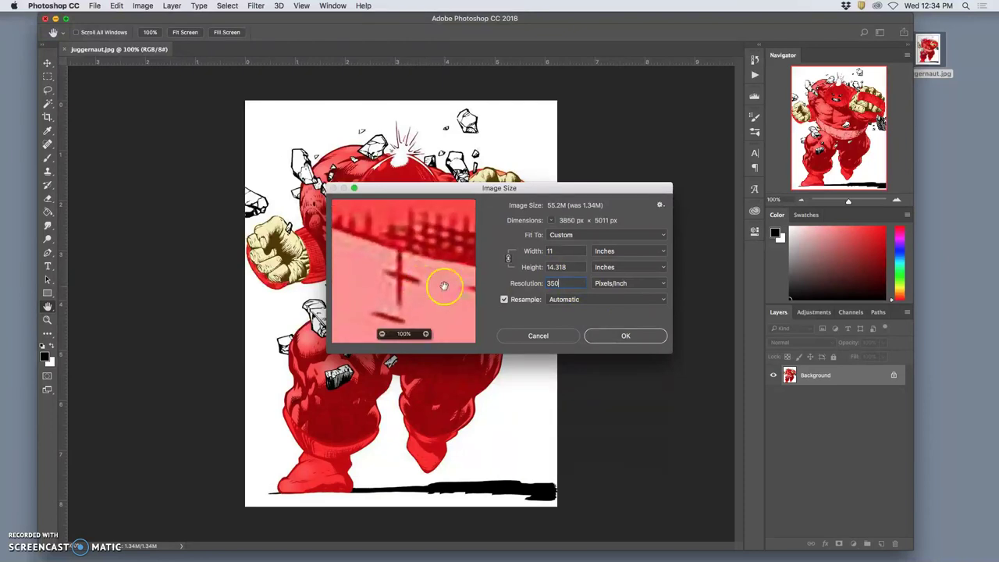
left_click(632, 336)
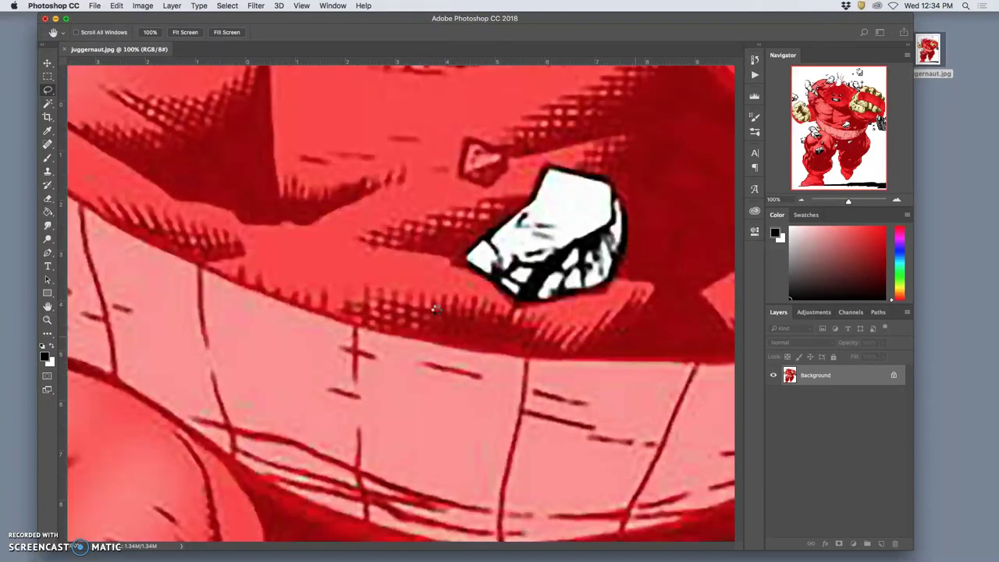
Scroll around the 100% view of the resampled juggernaut artwork to inspect its detail.
scroll(433, 307, "up", 10)
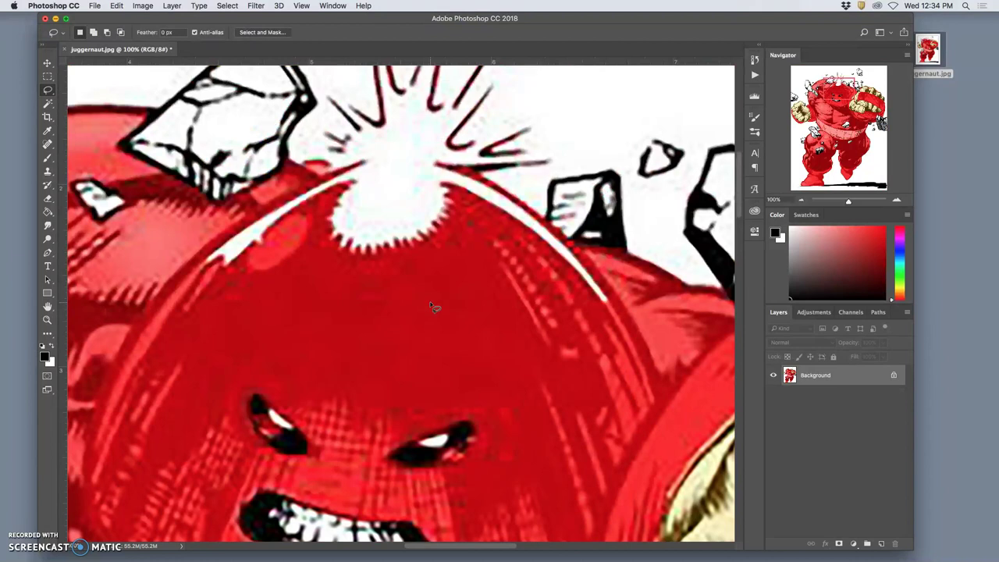
scroll(444, 286, "left", 2)
scroll(402, 140, "up", 6)
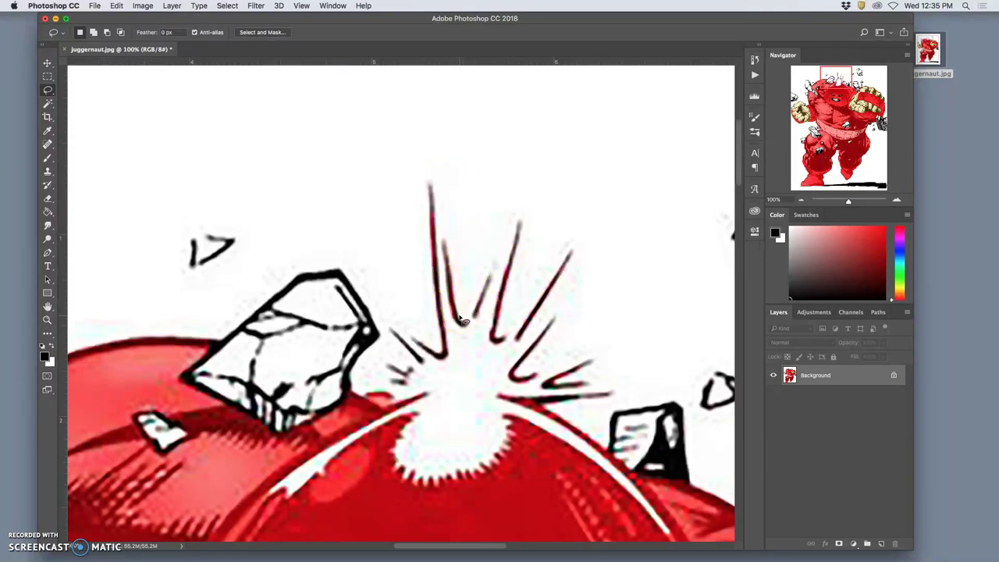
scroll(462, 320, "down", 8)
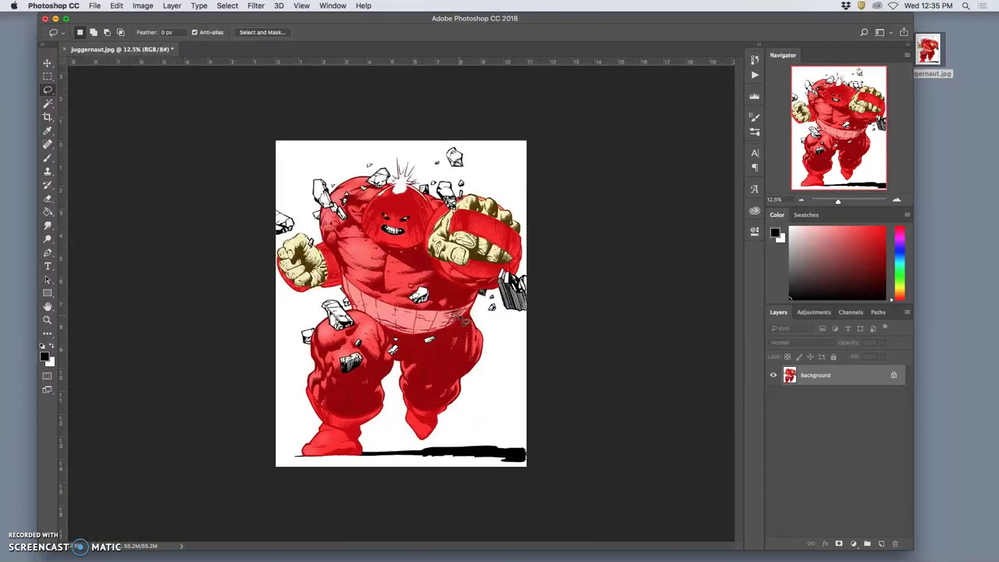
scroll(463, 320, "up", 1)
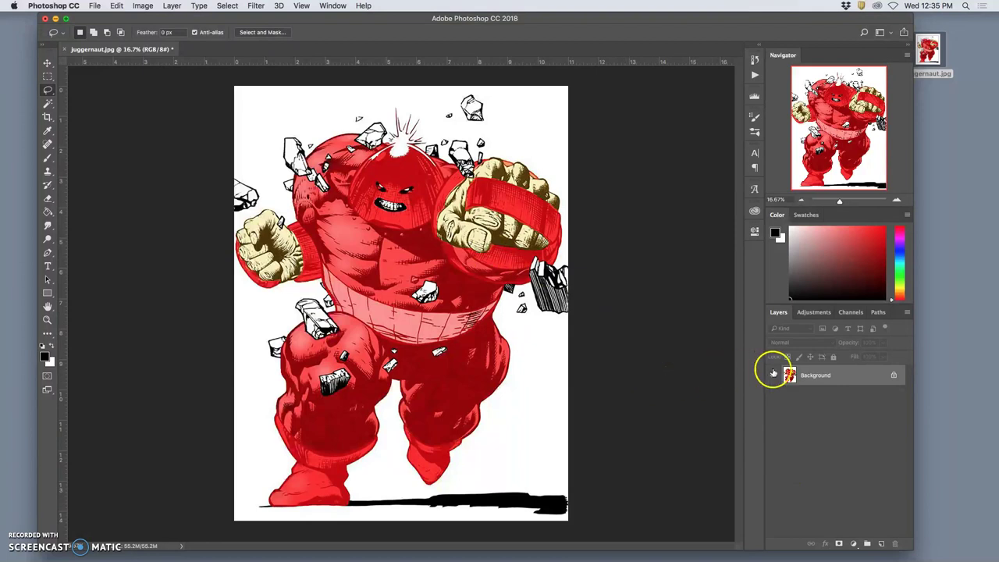
Create Layer 1 above the Background with the Layers panel's new-layer button.
left_click(882, 543)
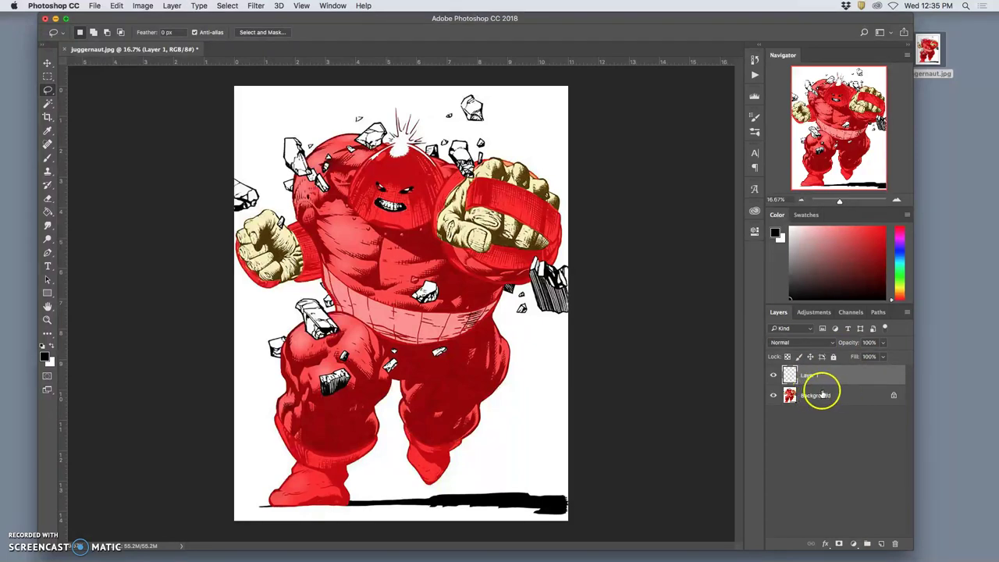
left_click_drag(822, 395, 602, 380)
left_click(116, 5)
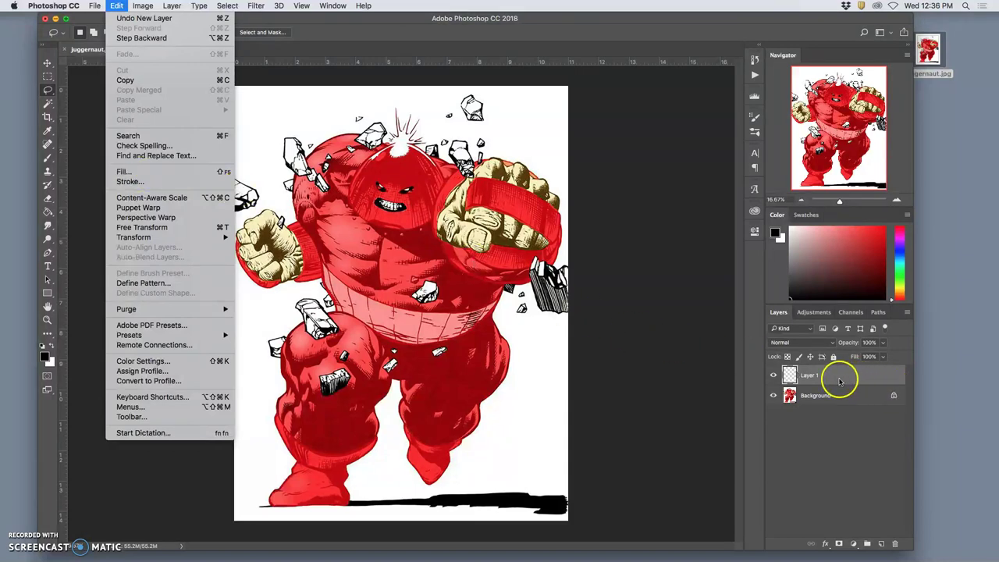
left_click(119, 173)
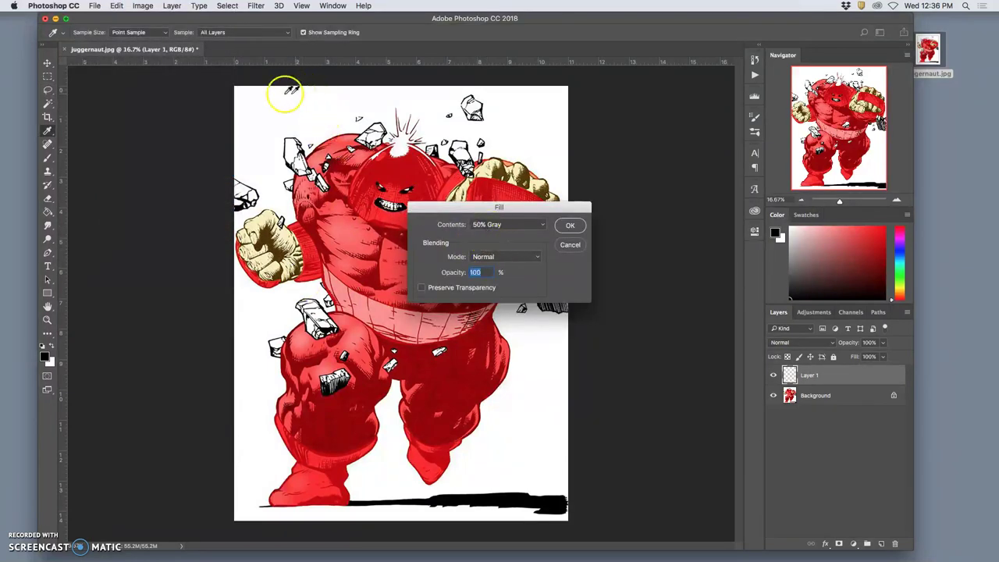
left_click(467, 229)
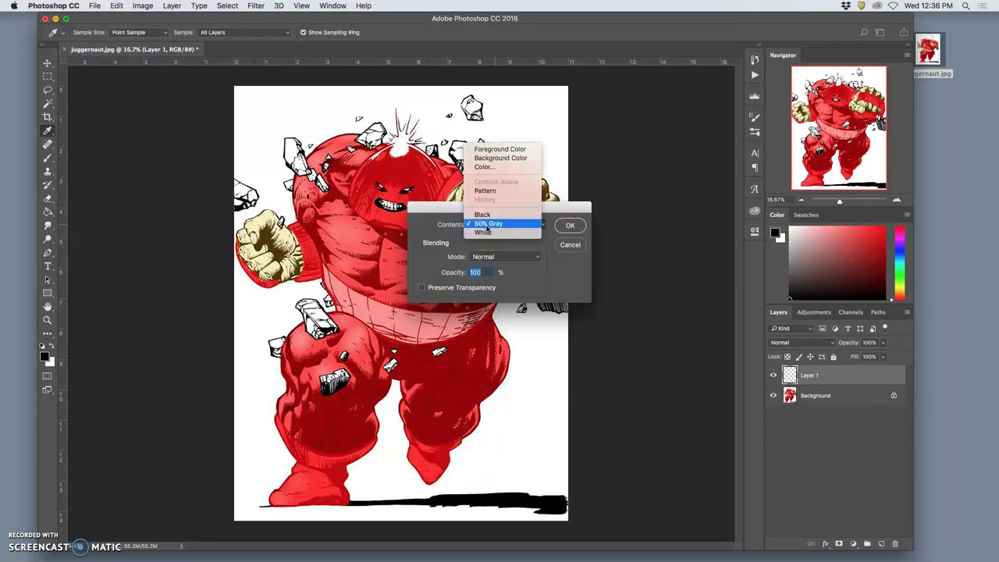
left_click(485, 168)
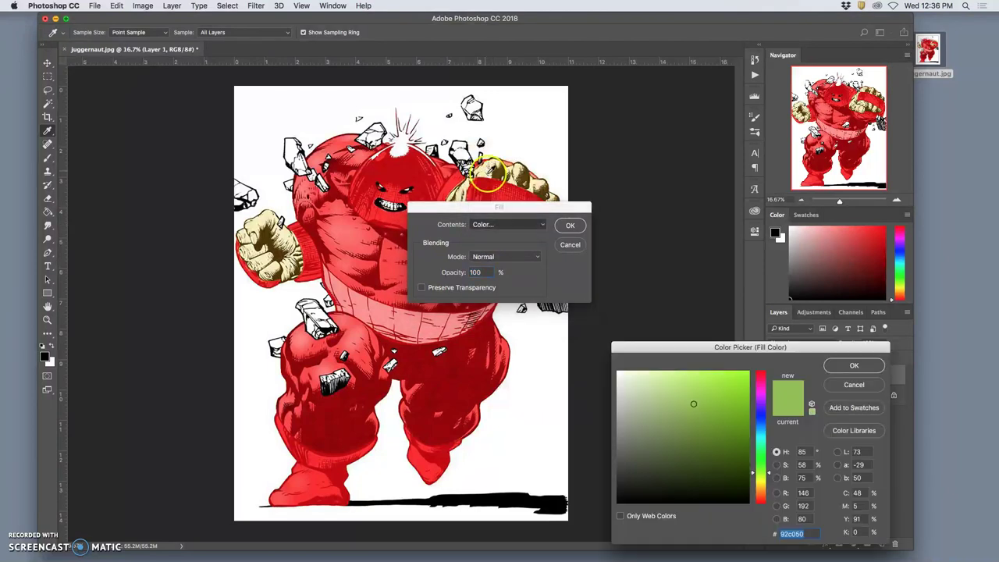
left_click(737, 395)
left_click(756, 423)
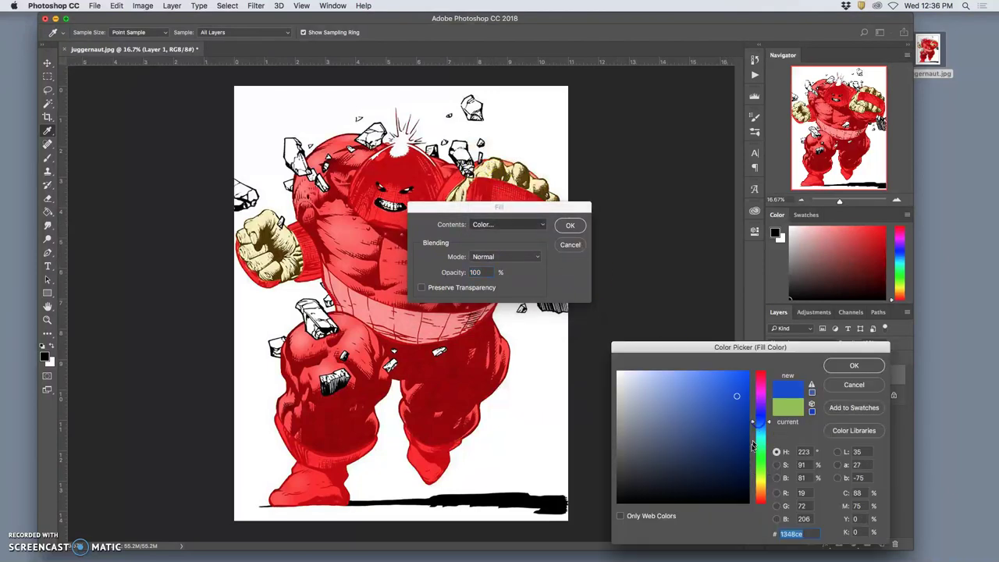
left_click(666, 434)
left_click(753, 464)
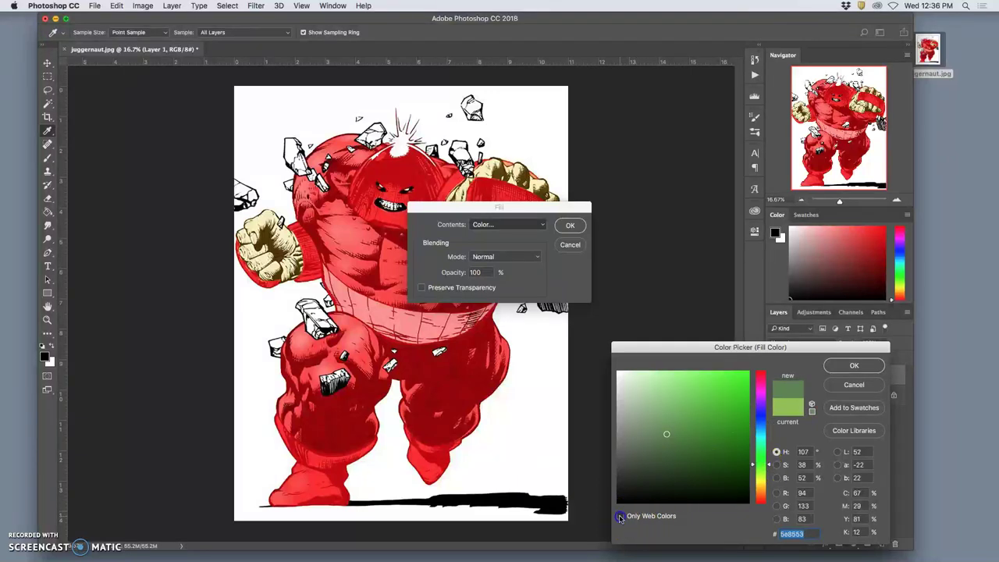
left_click(626, 519)
left_click(702, 426)
left_click(760, 397)
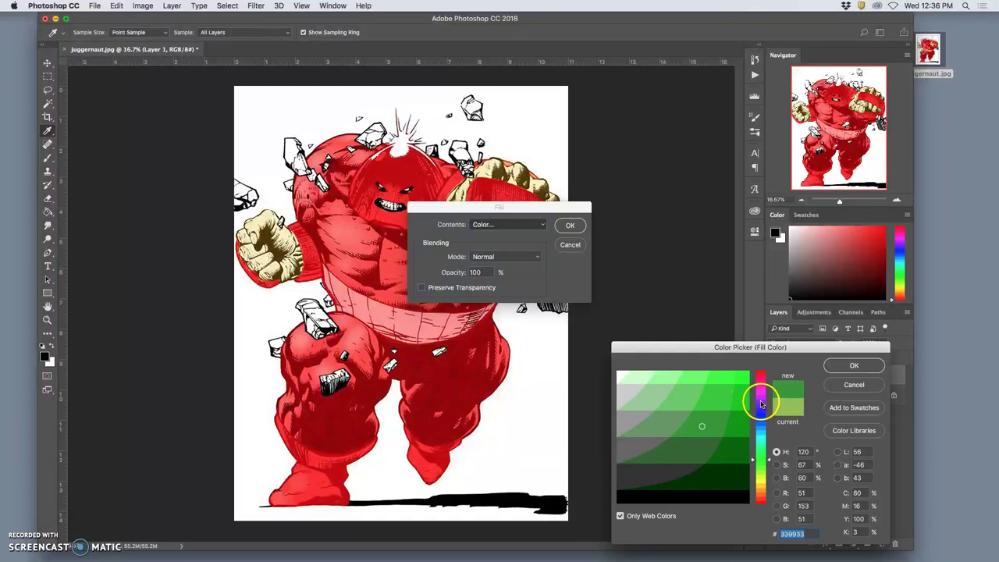
left_click_drag(682, 419, 709, 401)
left_click(668, 423)
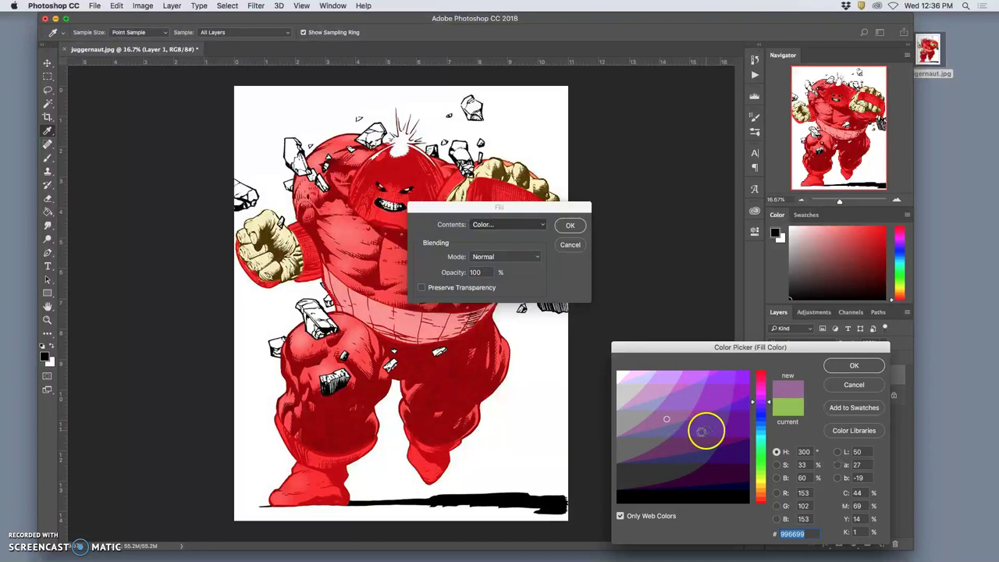
left_click(620, 368)
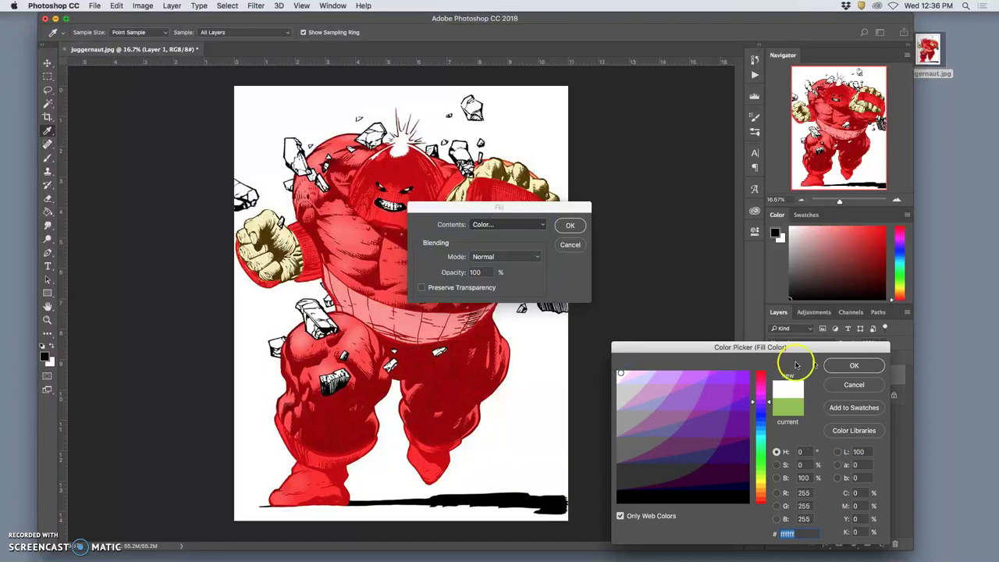
left_click(851, 366)
left_click(569, 225)
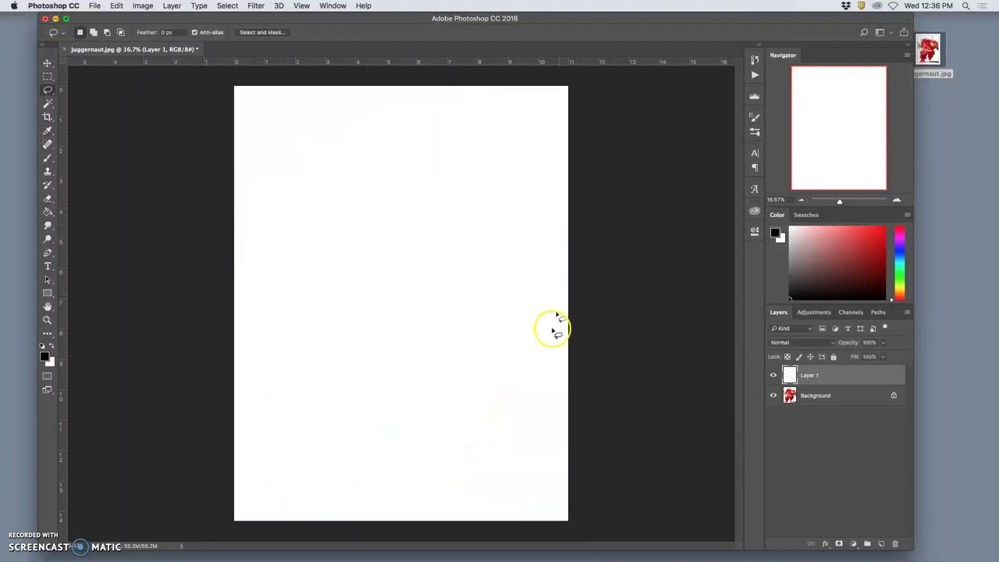
key("l")
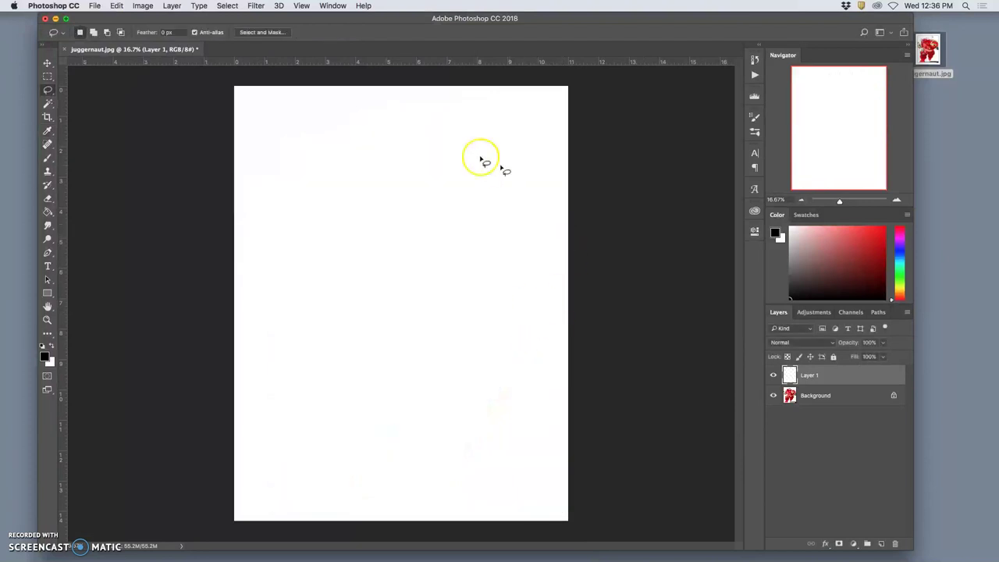
left_click(773, 376)
left_click(774, 375)
Select Layer 1 and drag its opacity down to 20%.
left_click(813, 378)
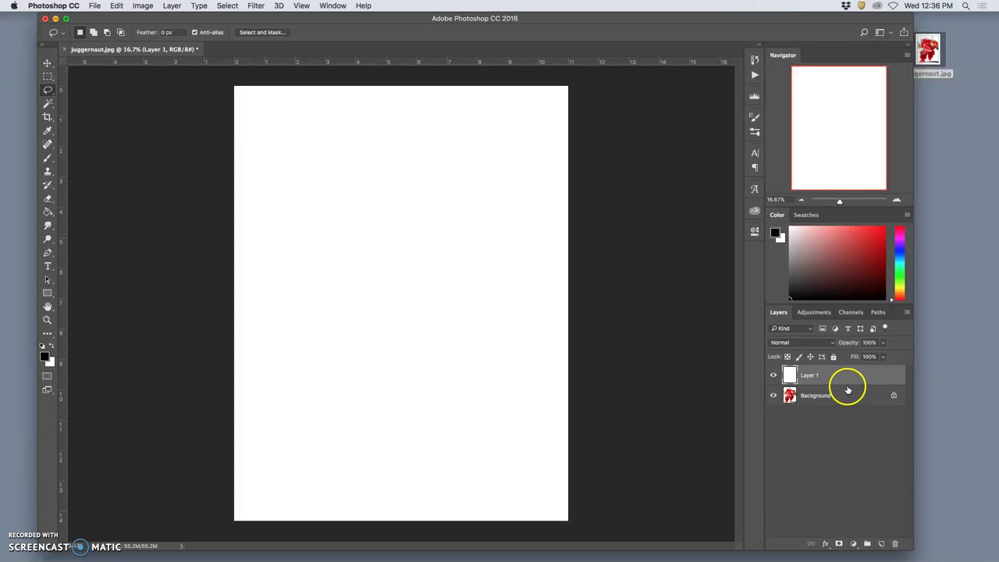
left_click(844, 379)
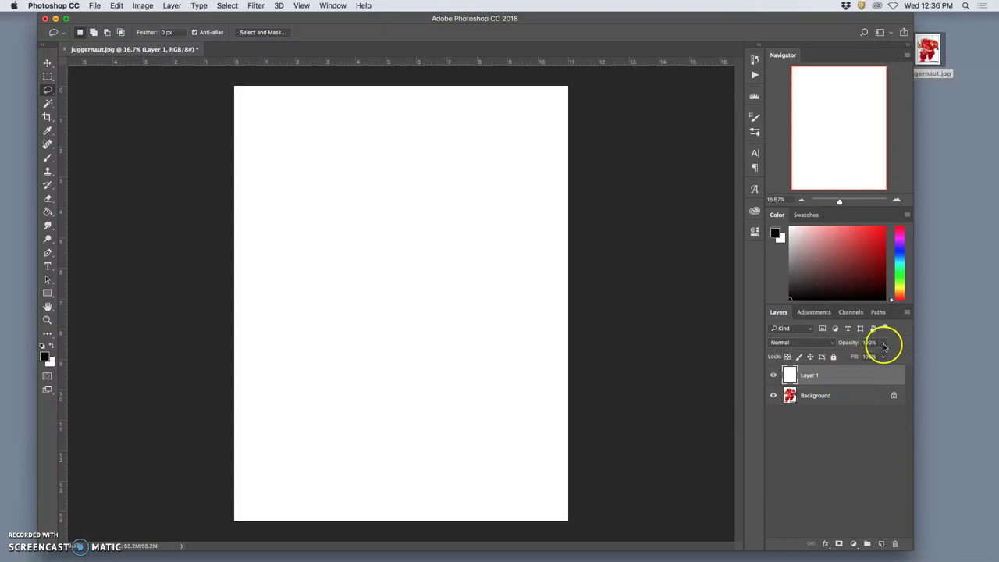
left_click(884, 343)
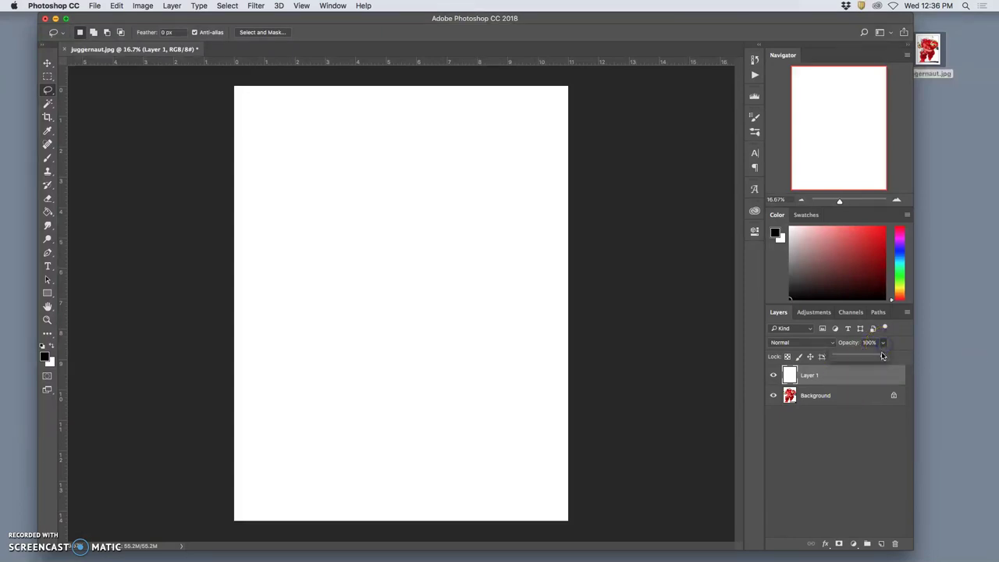
left_click_drag(852, 358, 846, 359)
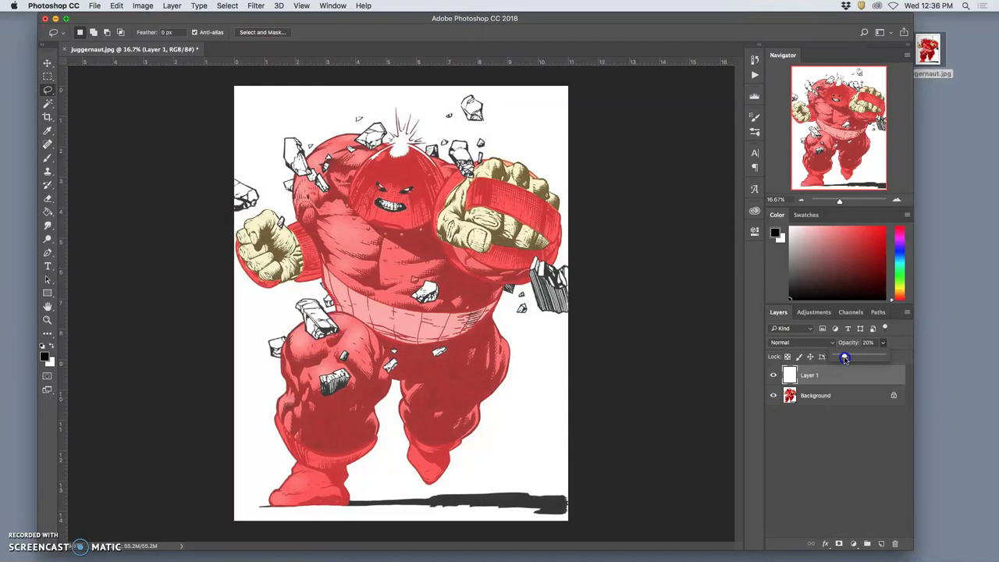
Toggle Layer 1's visibility several times to compare with the artwork, leaving it visible.
left_click(774, 375)
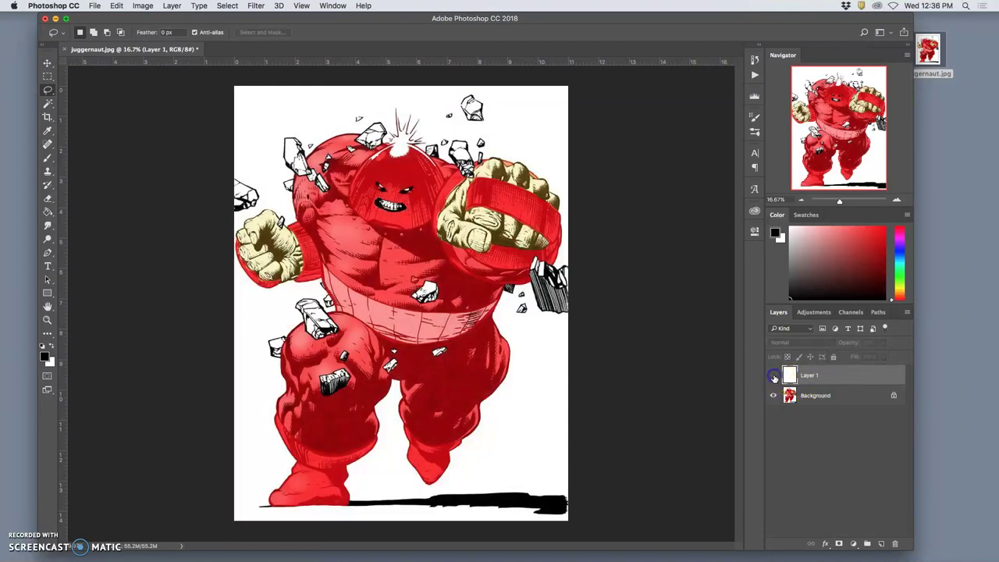
left_click(774, 376)
left_click(774, 375)
left_click(773, 376)
left_click(773, 375)
left_click(773, 376)
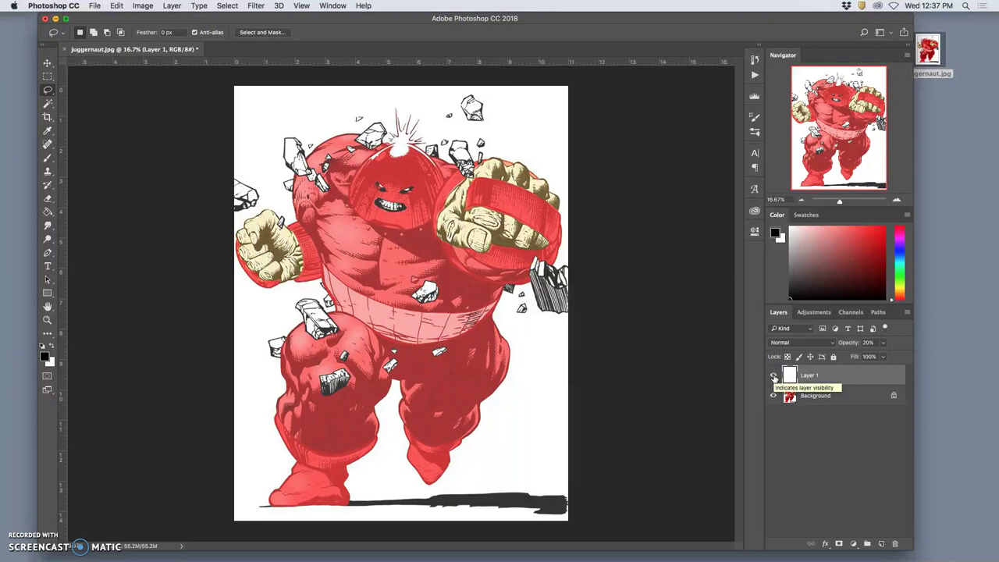
left_click(771, 376)
left_click(773, 375)
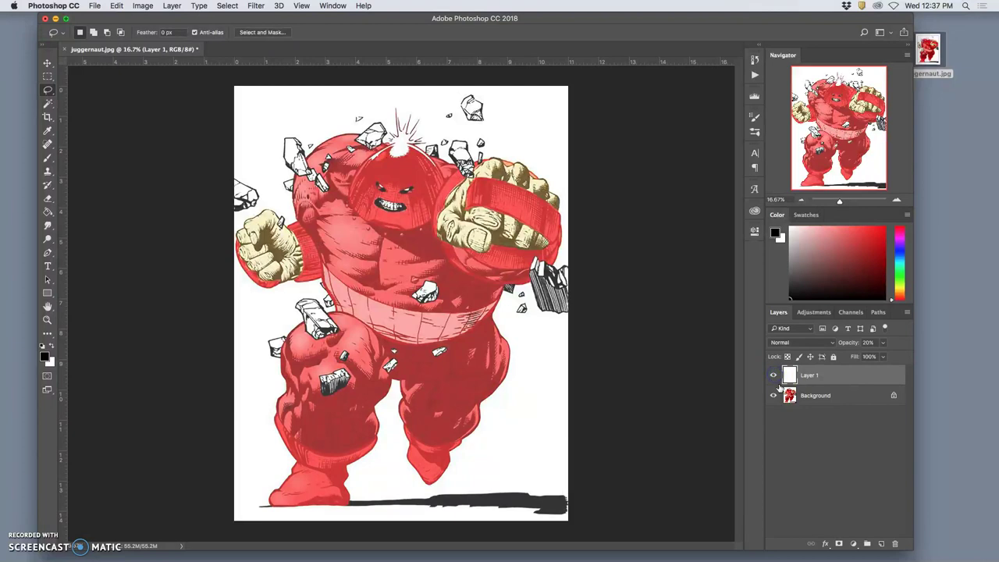
Keep Layer 1 selected as the active layer before drawing shapes.
left_click(835, 384)
Switch to the Ellipse Tool and draw a 2979 × 2145 px black ellipse over Juggernaut's head and torso.
left_click(47, 294)
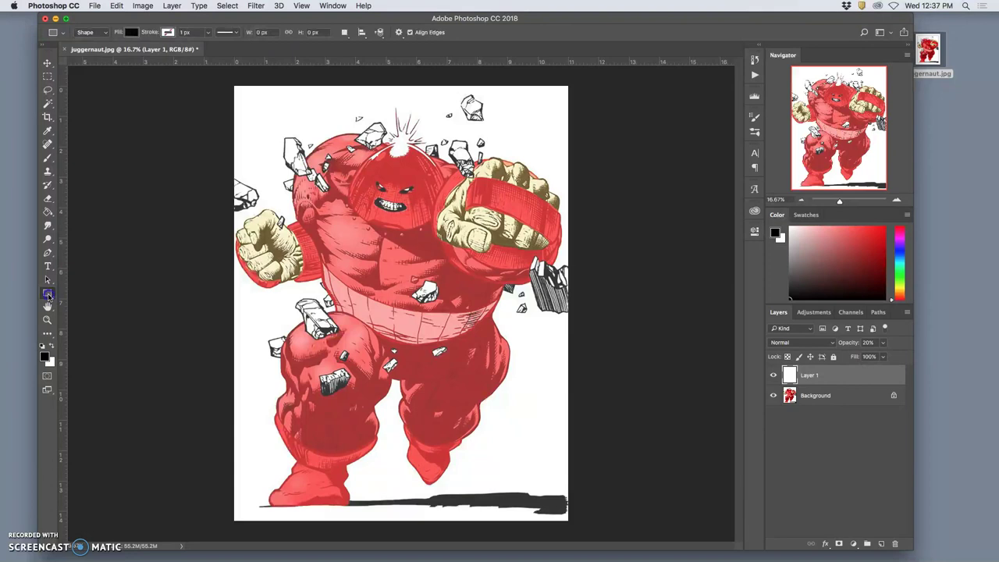
right_click(47, 295)
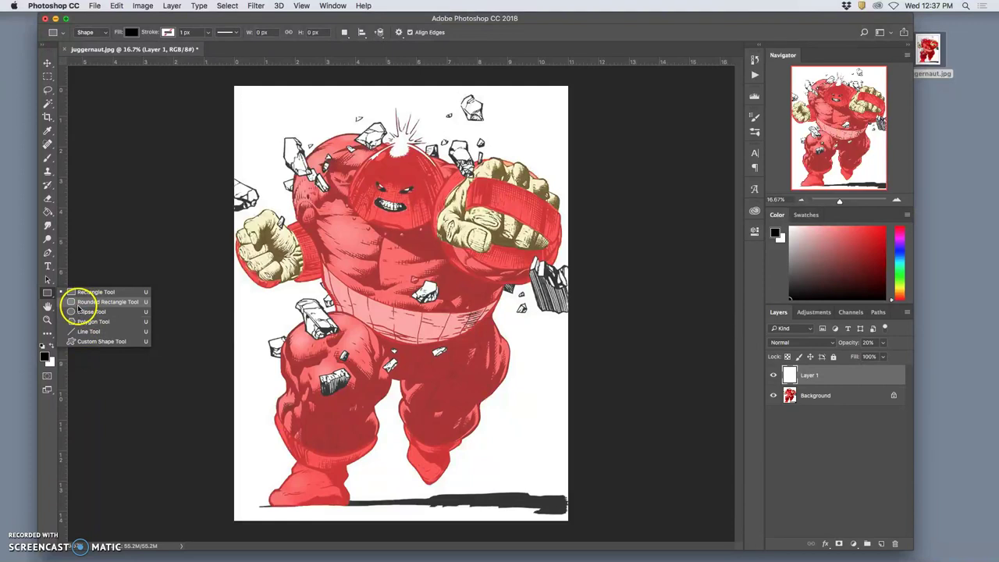
left_click(89, 312)
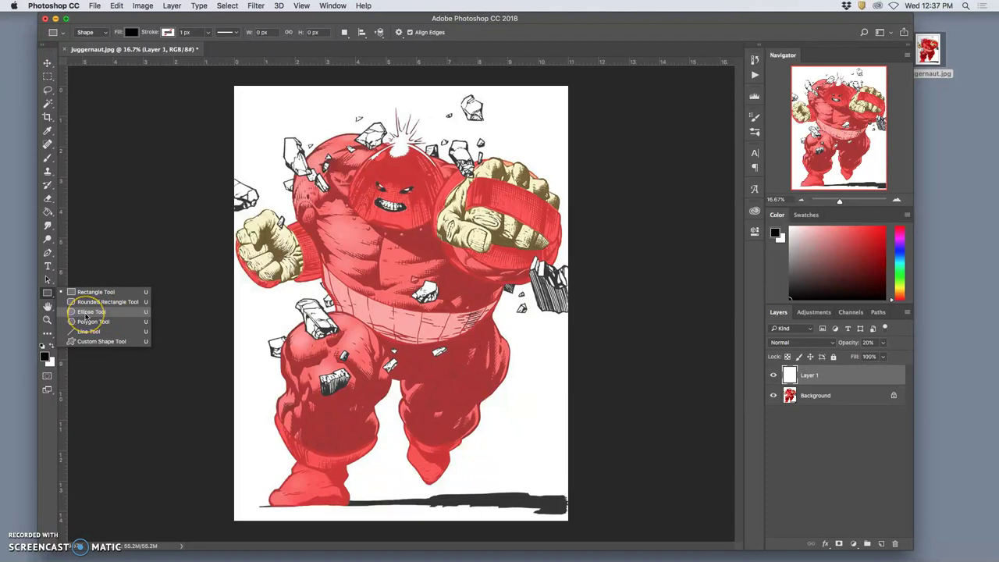
left_click(87, 312)
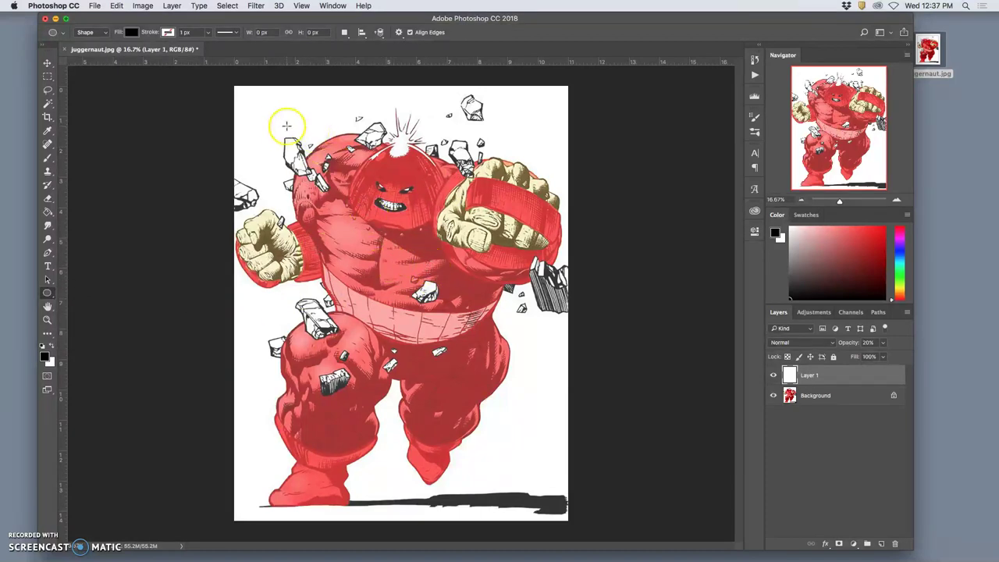
left_click_drag(278, 123, 536, 311)
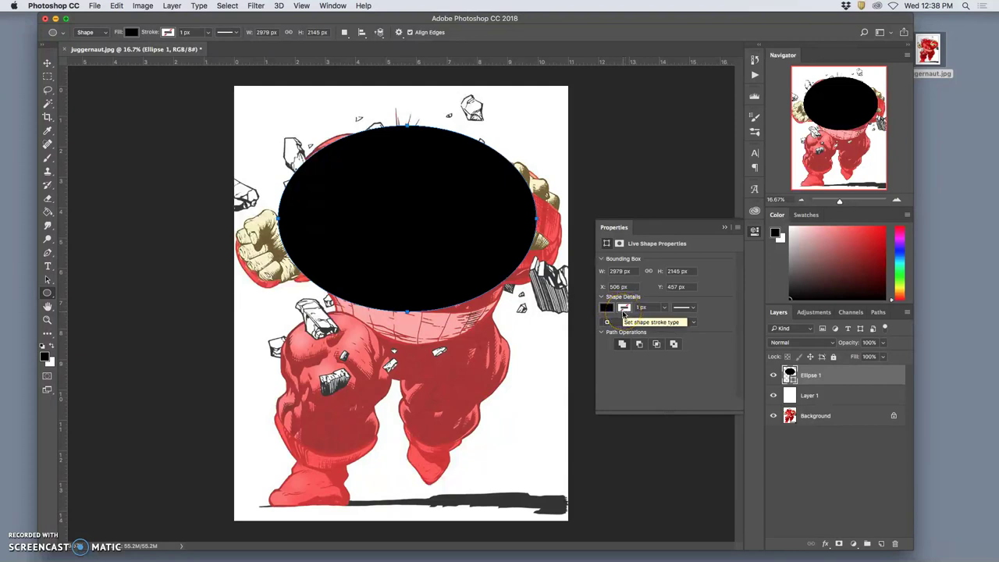
Recolour Ellipse 1's fill to red cc3333 through its layer thumbnail's Color Picker.
double_click(790, 375)
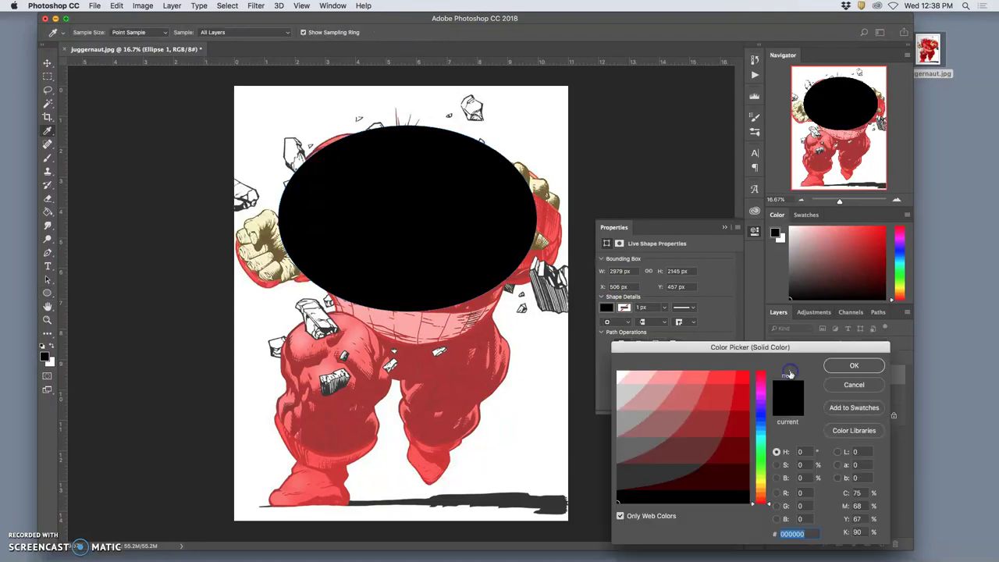
left_click_drag(819, 344, 616, 349)
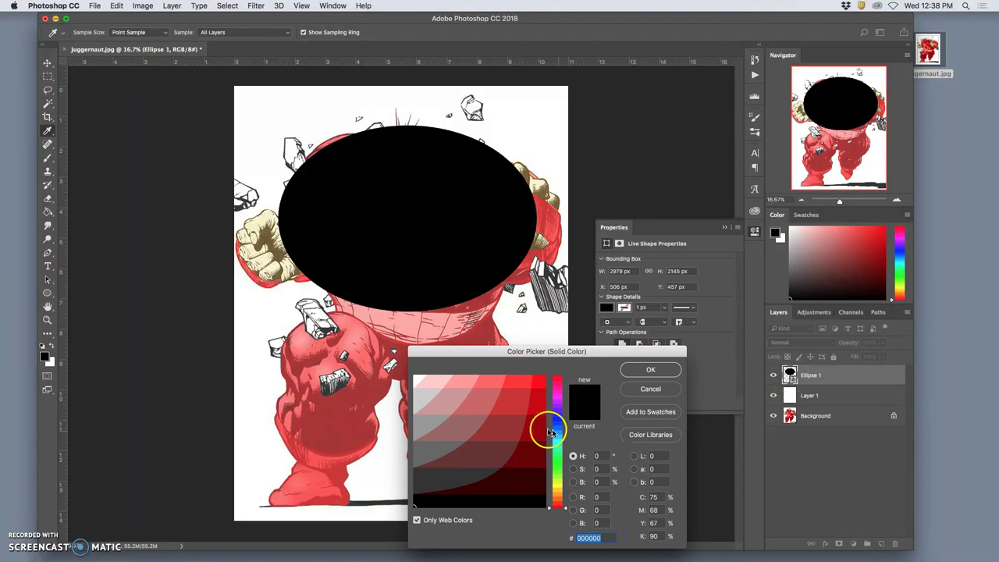
left_click(522, 406)
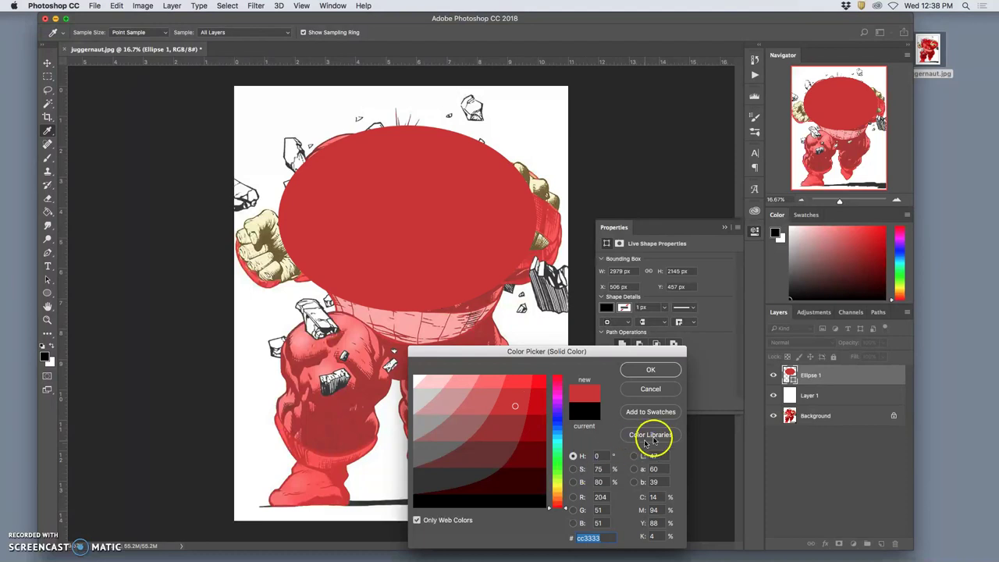
left_click(650, 370)
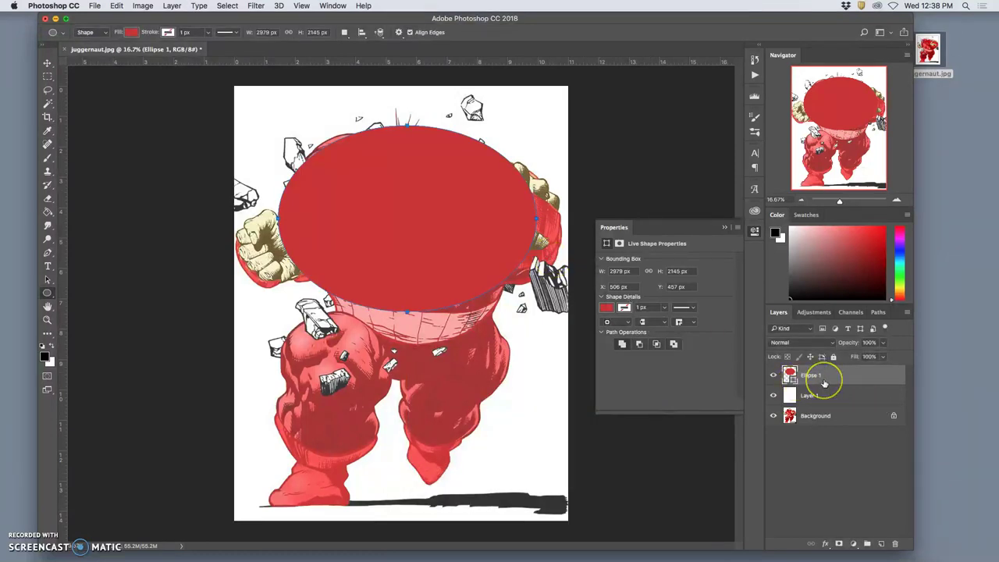
mouse_move(791, 381)
left_mouse_down()
mouse_move(783, 395)
mouse_move(758, 397)
mouse_move(794, 378)
left_mouse_up()
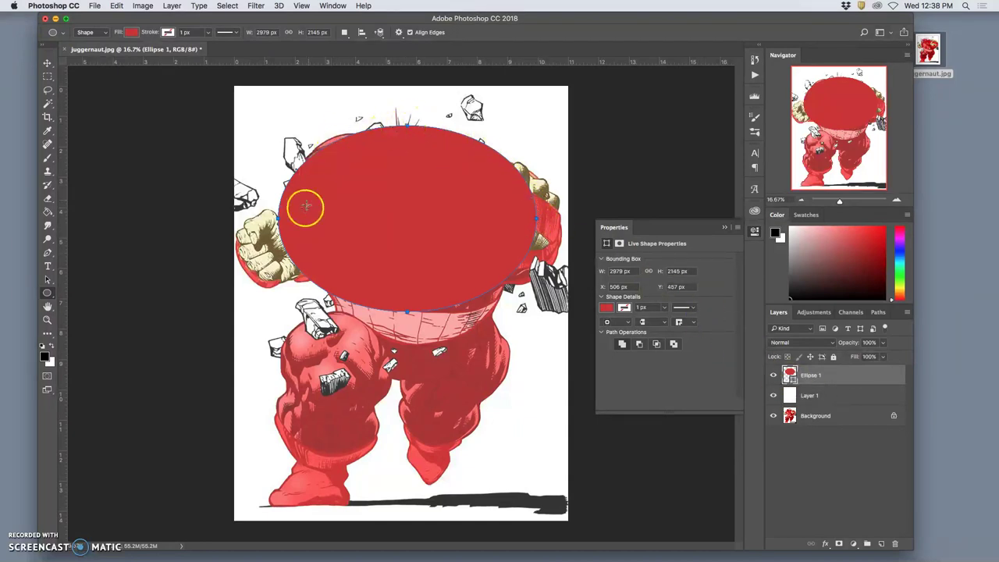
Hide the Background layer and set Layer 1's opacity to 100%.
left_click(773, 415)
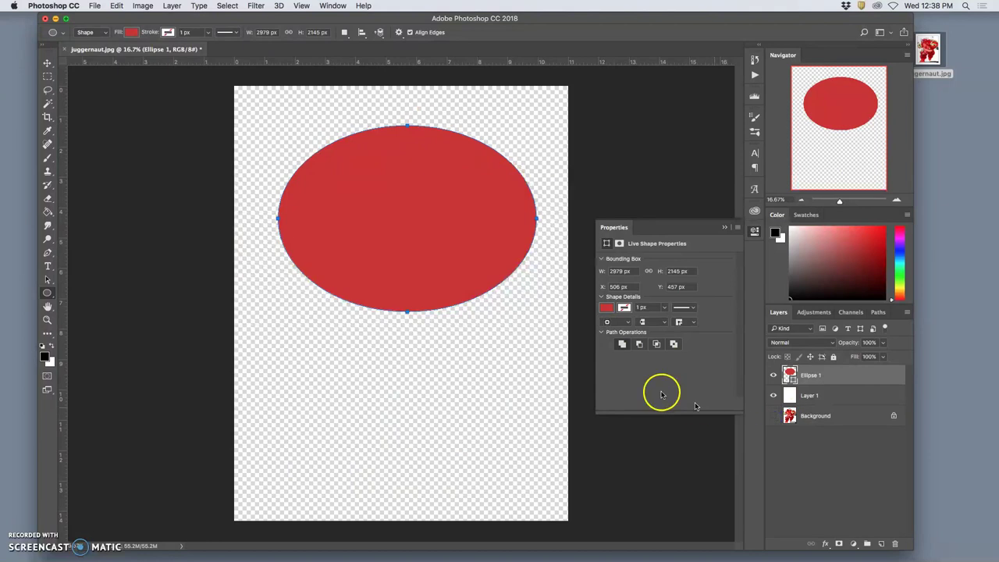
left_click(810, 397)
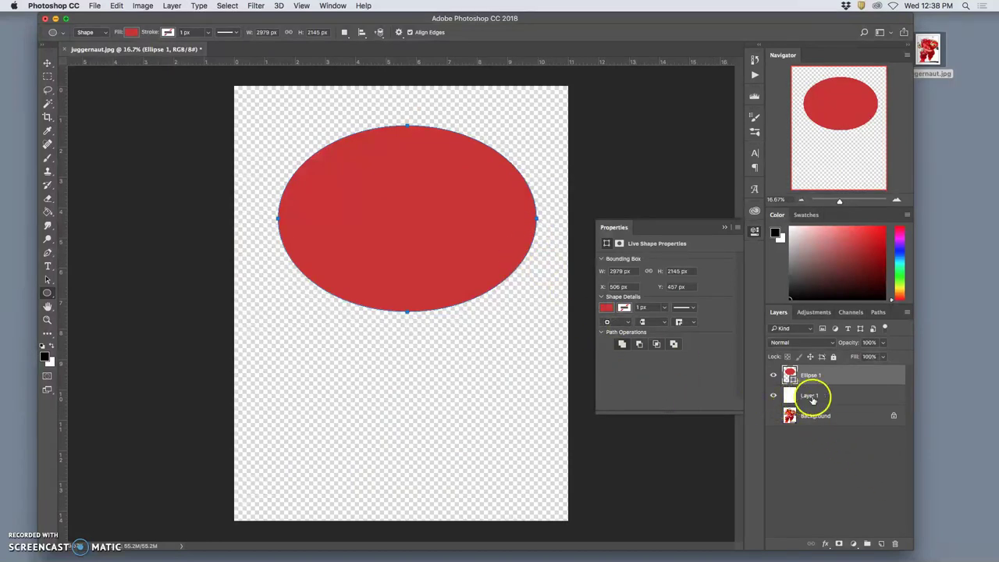
left_click(885, 341)
left_click_drag(869, 359, 928, 357)
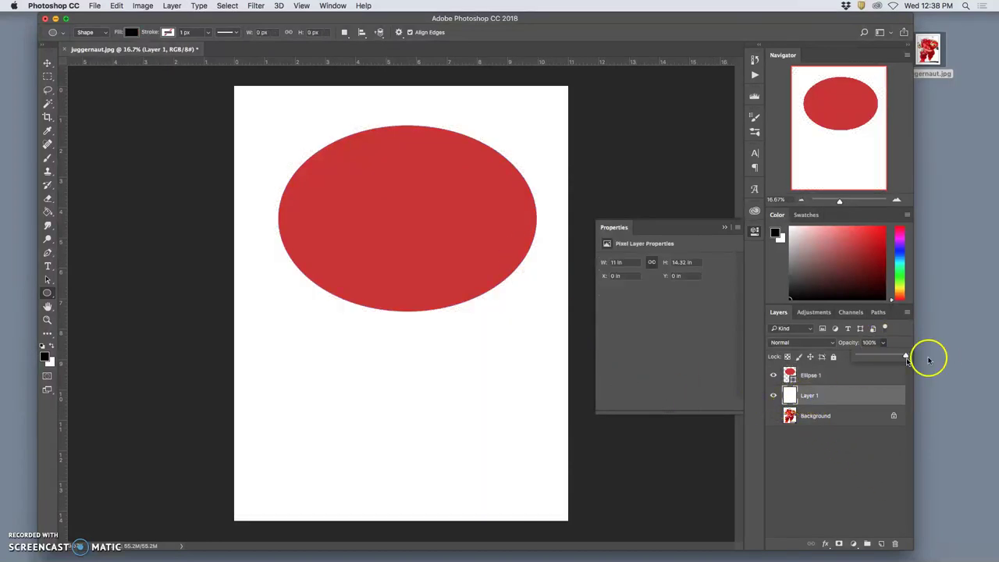
Create a second 2979 × 2145 px ellipse and move it to overlap below the first.
left_click(836, 375)
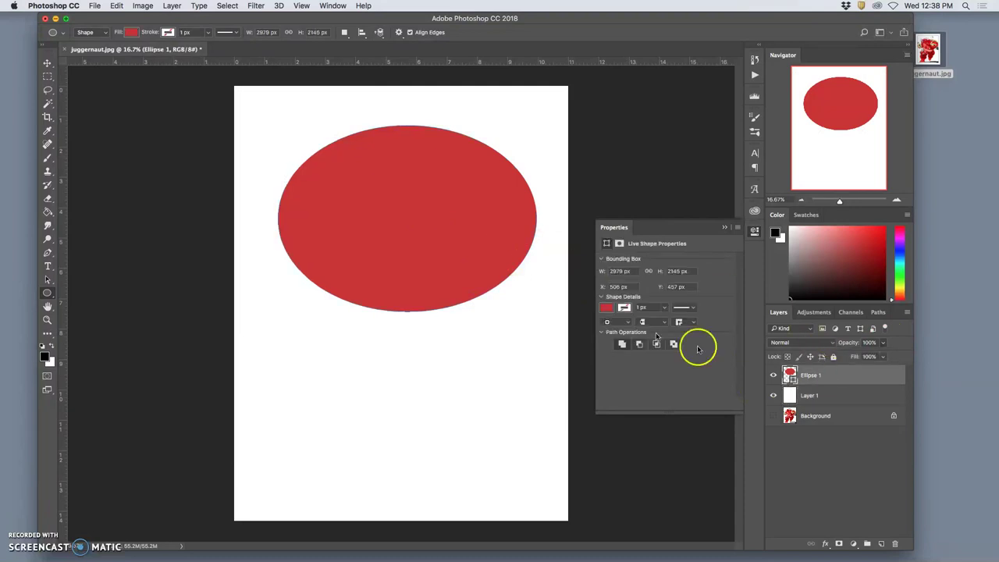
left_click(424, 224)
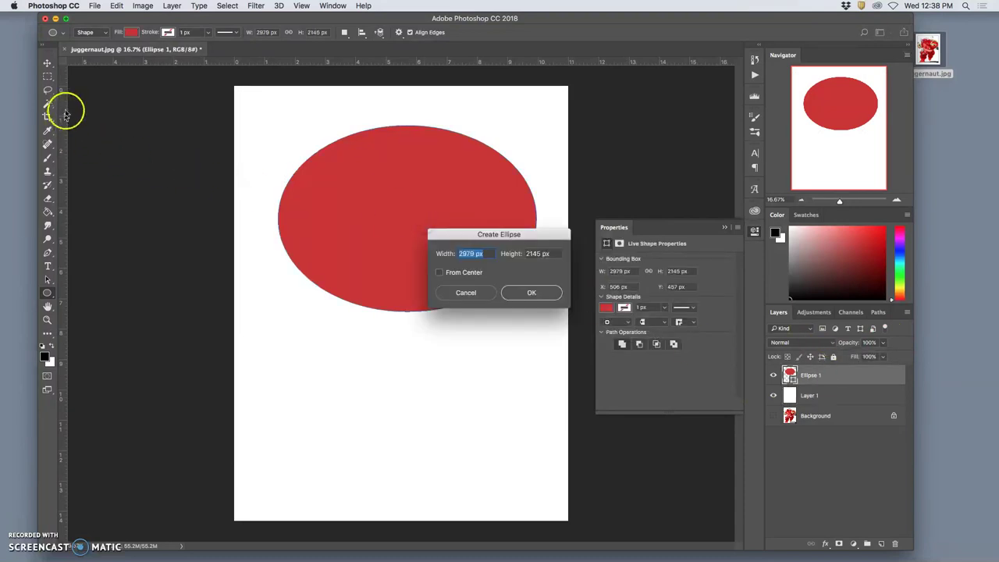
left_click(546, 296)
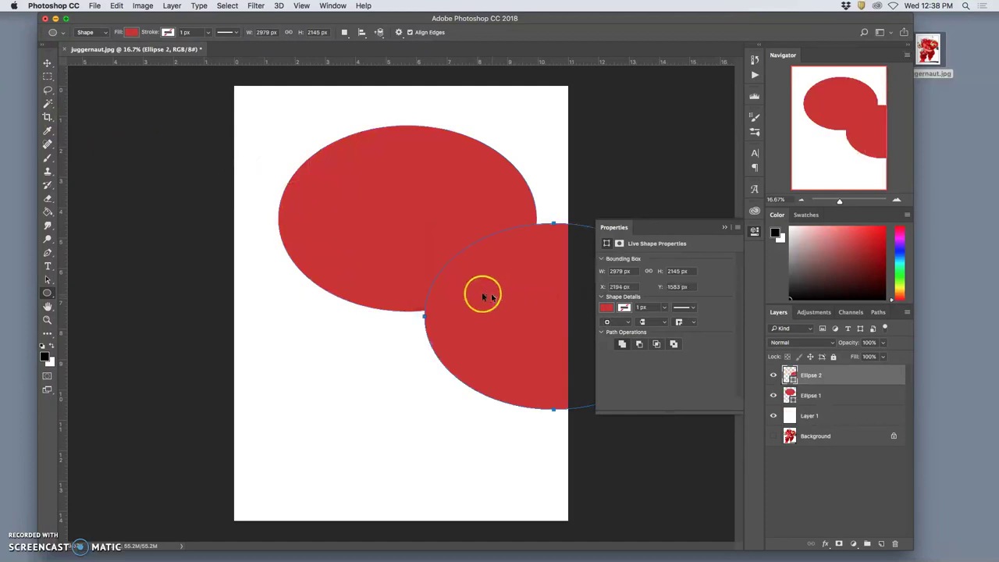
left_click(47, 62)
left_click_drag(511, 289, 408, 272)
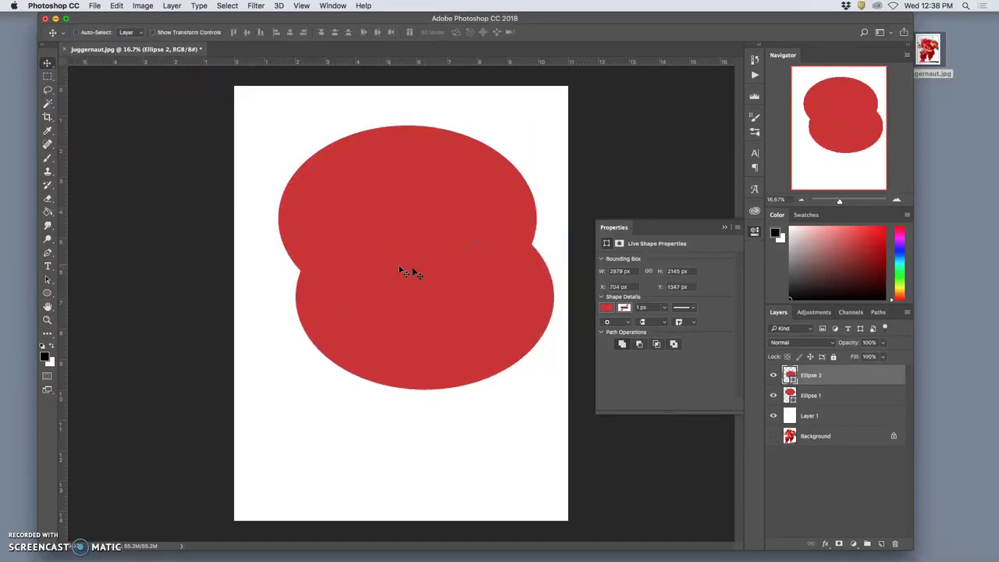
Nudge Ellipse 1 up and left, then duplicate Ellipse 2 with Cmd+J.
left_click(790, 390)
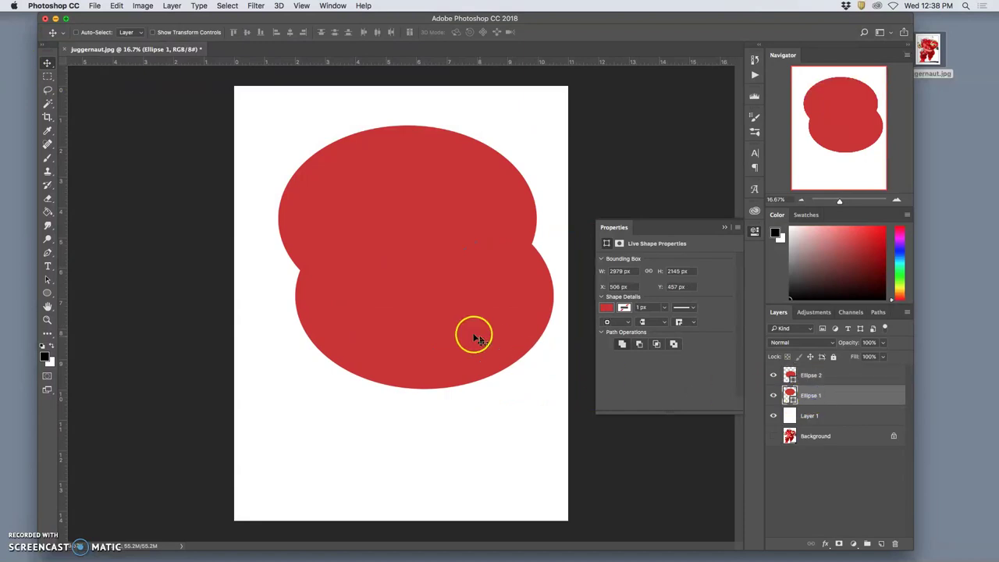
left_click_drag(441, 339, 434, 324)
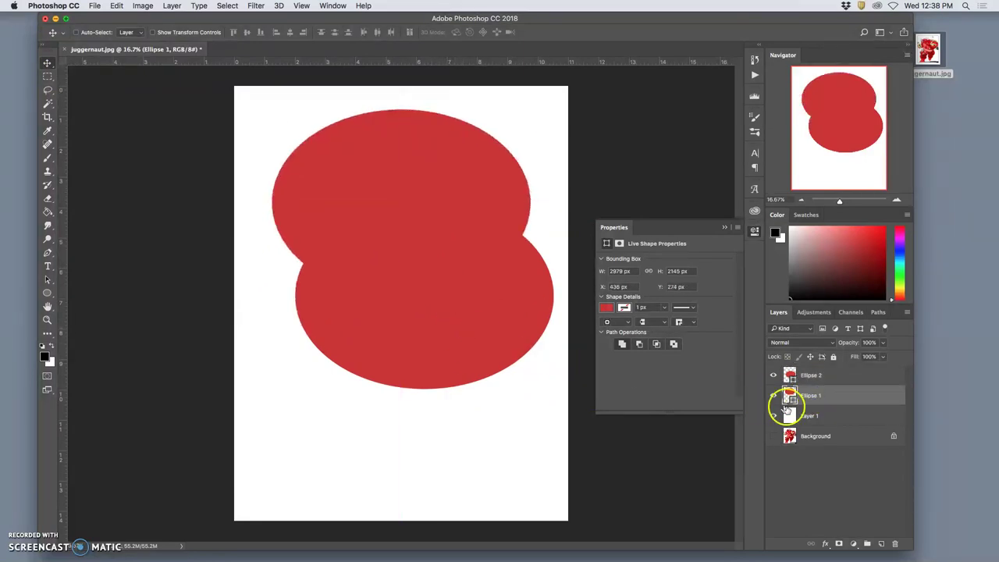
left_click(820, 377)
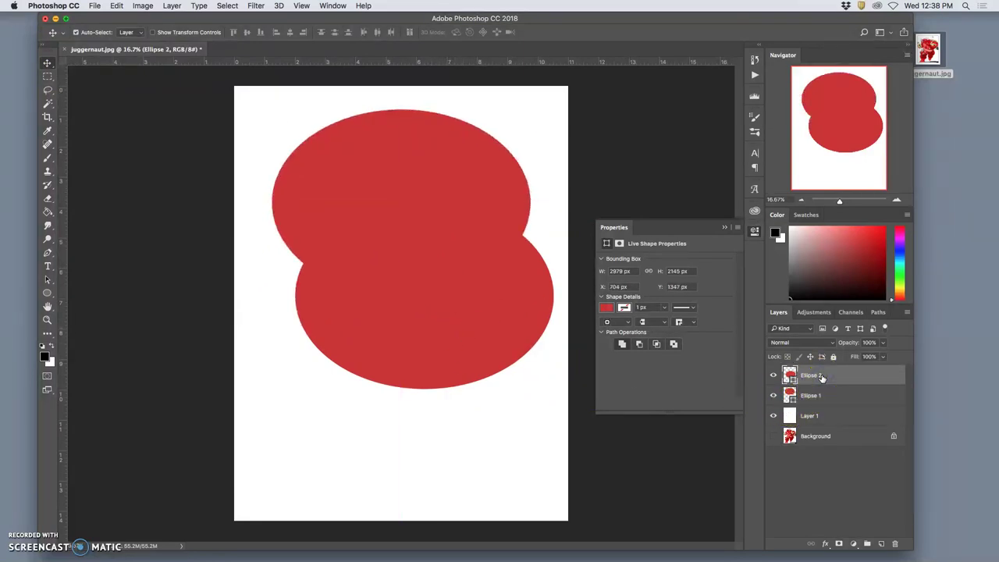
key("super+j")
left_click(803, 381)
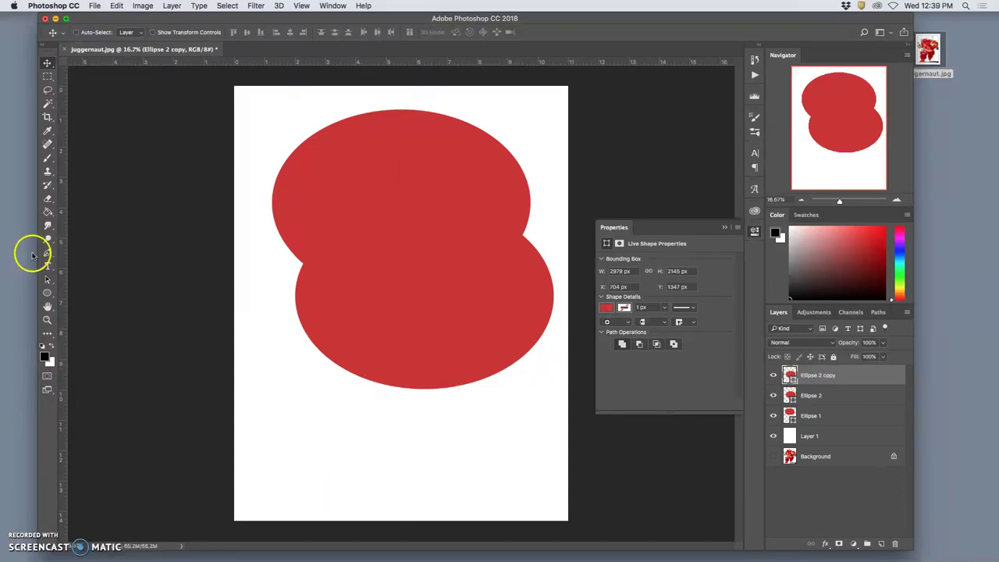
left_click(47, 293)
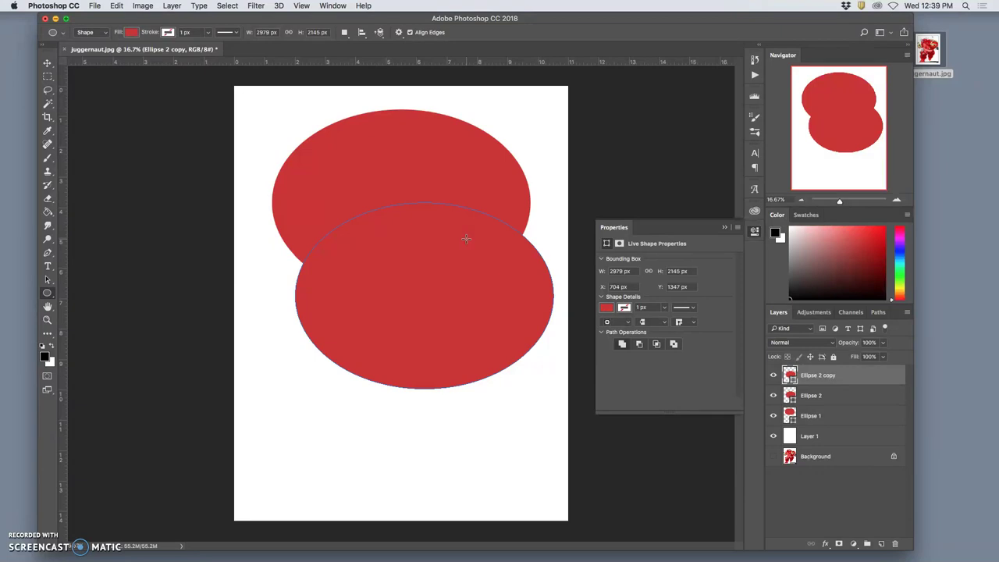
left_click(466, 242, "super")
left_click(433, 232, "super")
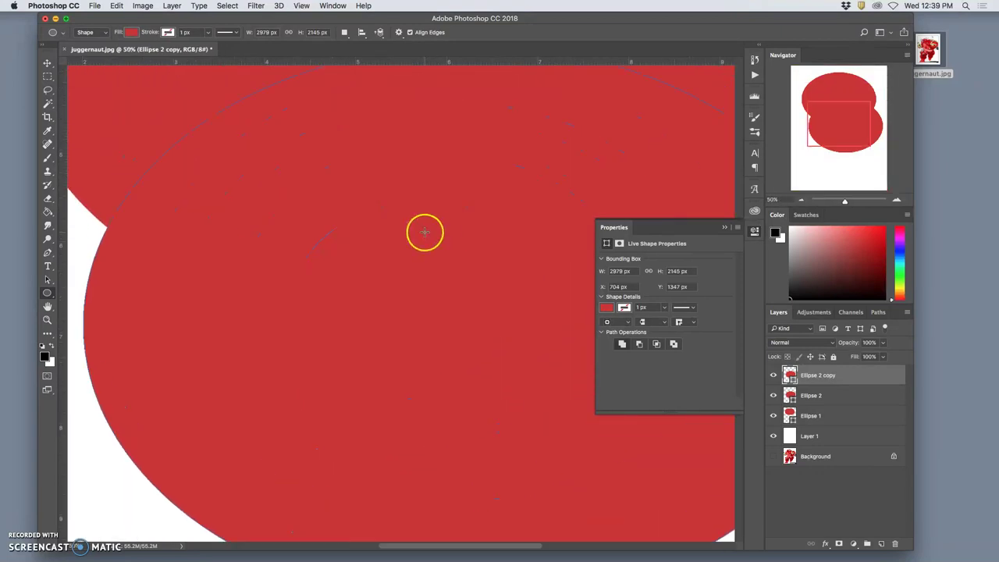
scroll(398, 239, "left", 3)
left_click(388, 279, "super")
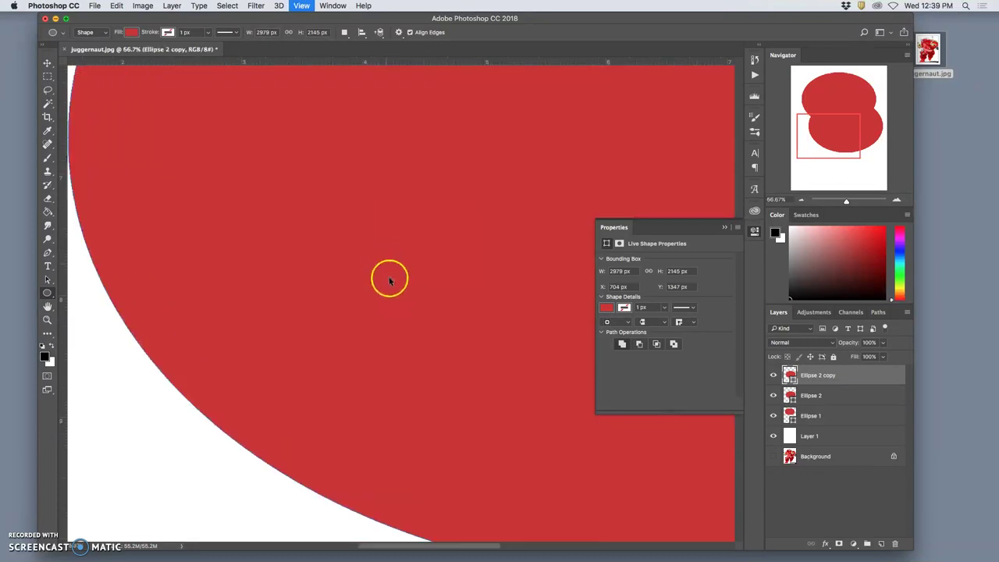
left_click(388, 279, "super")
key("super+equal")
key("super+equal")
left_click(392, 275, "super")
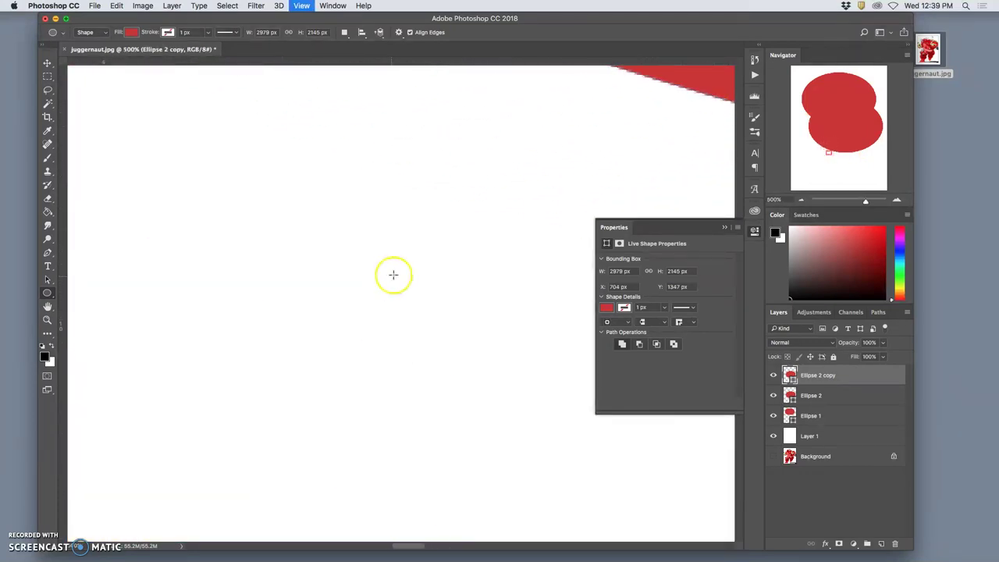
left_click(396, 275, "super")
left_click(400, 275, "super")
left_click(399, 279, "super")
left_click(388, 276, "super")
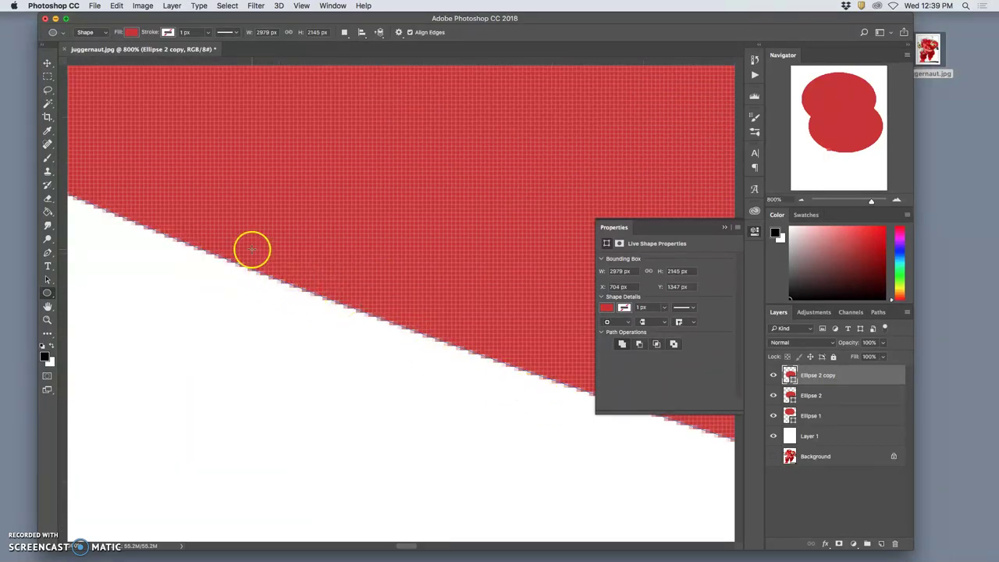
left_click(251, 248, "alt")
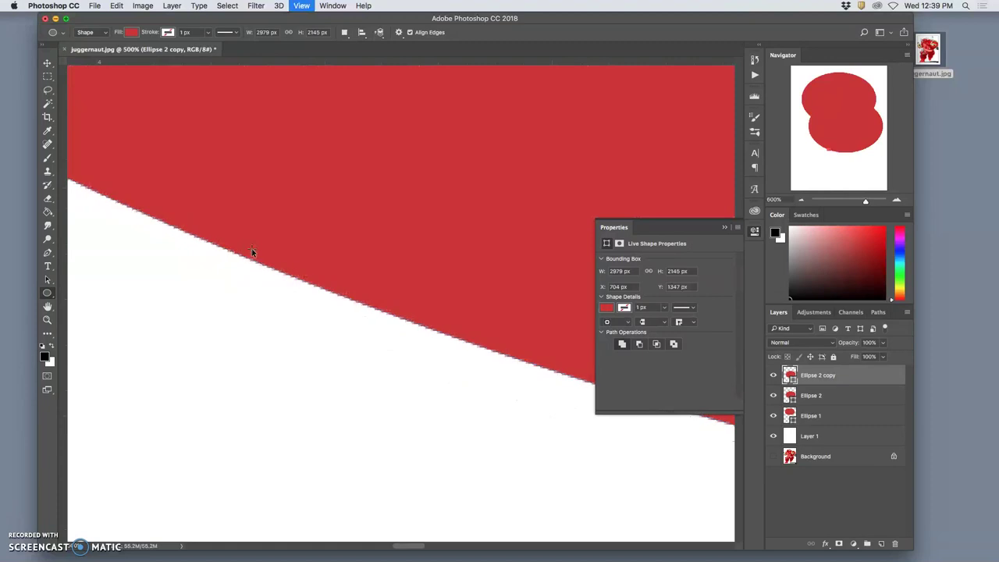
left_click(251, 250, "alt")
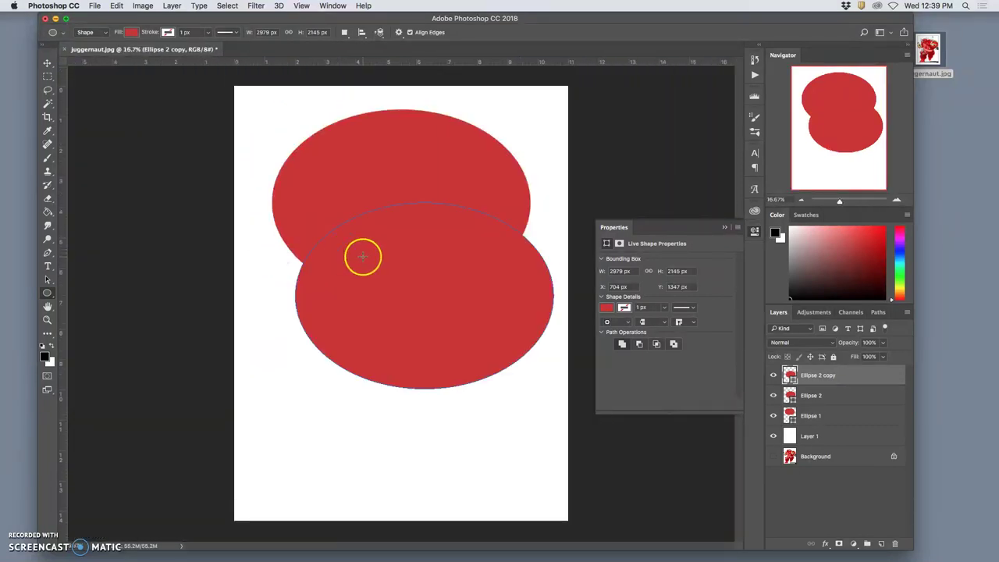
Enlarge Ellipse 2 copy down and left, then warp it into a lopsided bean shape.
key("super+t")
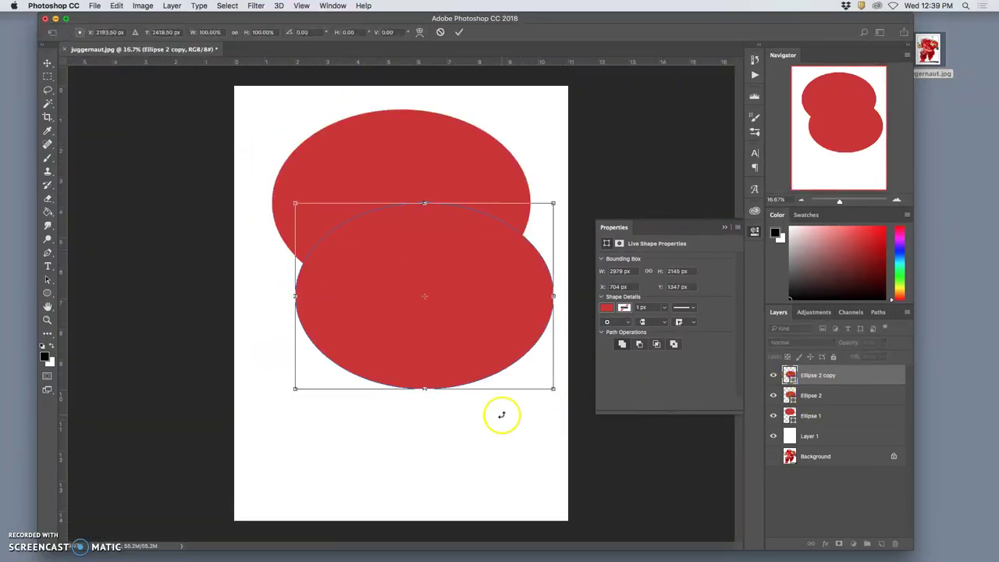
left_click_drag(296, 387, 271, 467)
right_click(435, 384)
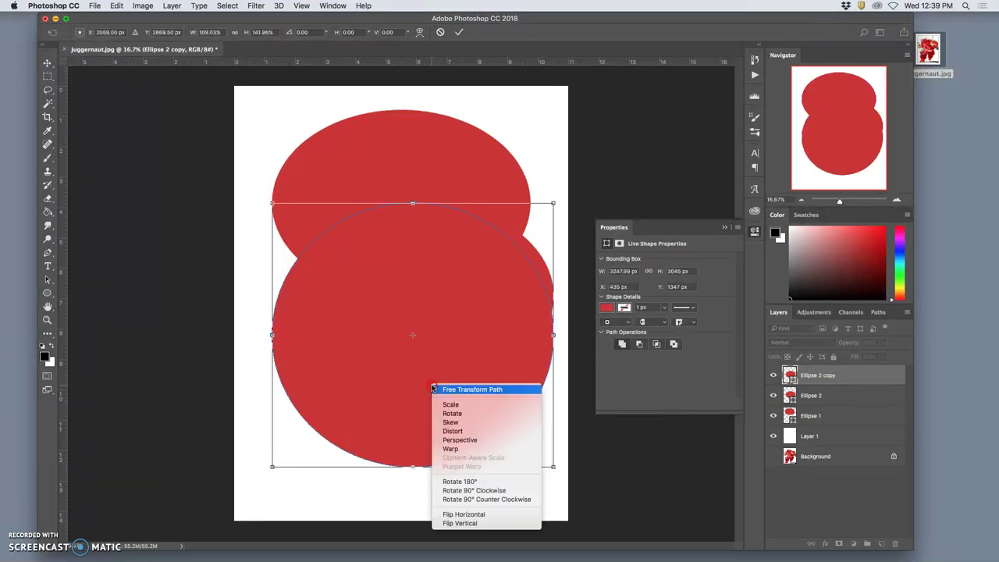
left_click(467, 447)
left_click_drag(461, 420, 424, 352)
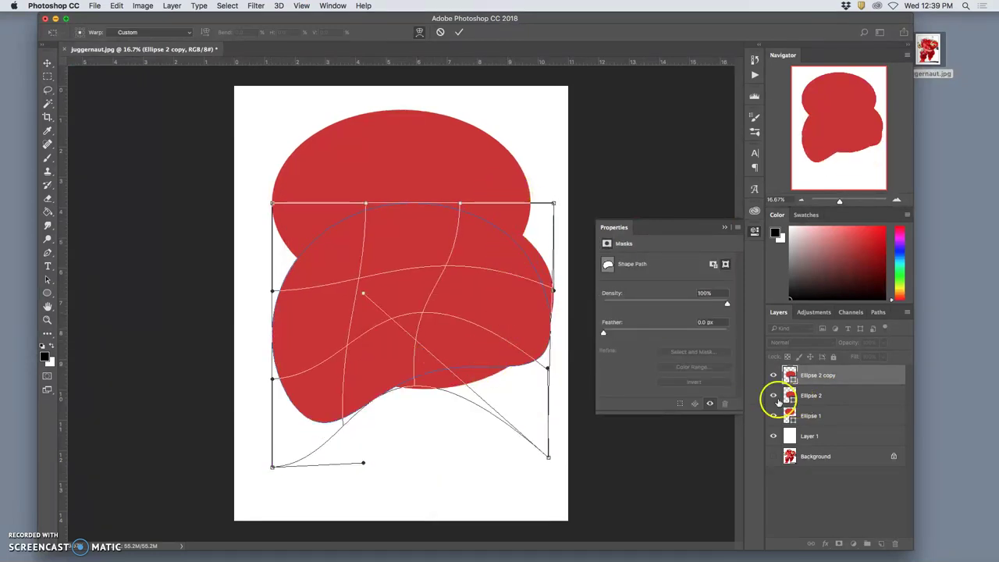
key("Return")
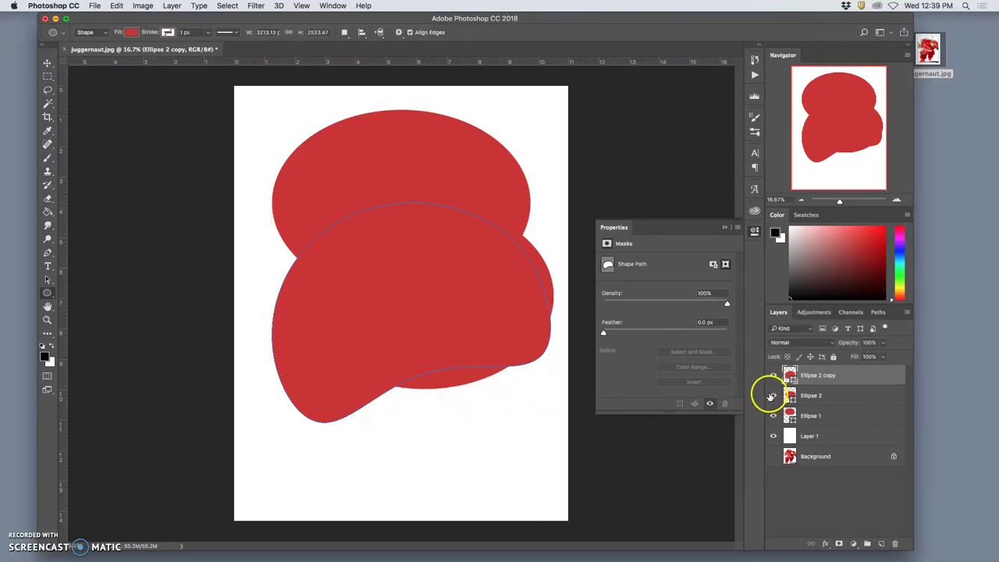
Hide Ellipse 1 and Ellipse 2 and zoom in on the warped shape.
left_click(773, 415)
left_click(773, 395)
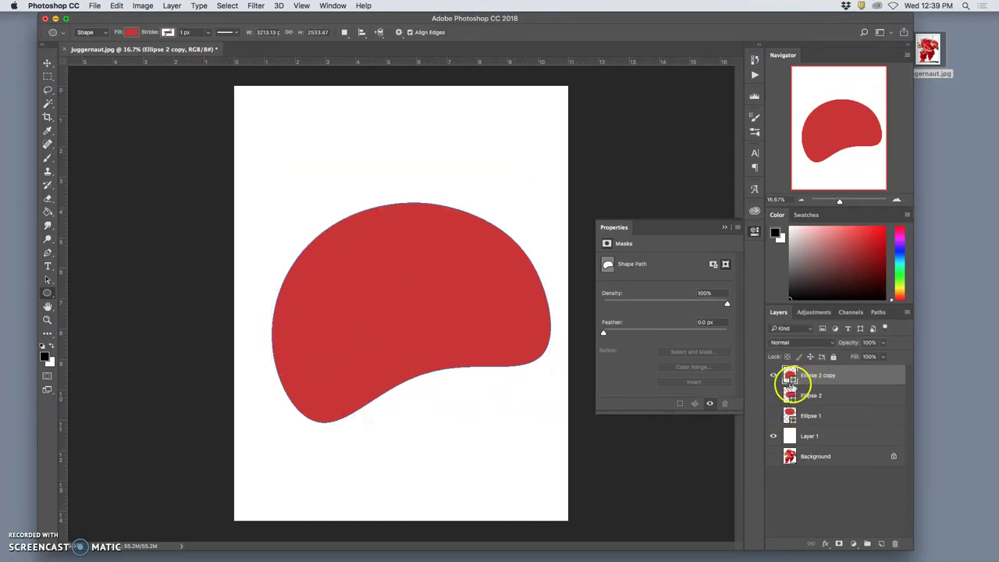
key("super+plus")
key("super+plus")
key("super+plus")
key("super+plus")
key("super+plus")
key("super+plus")
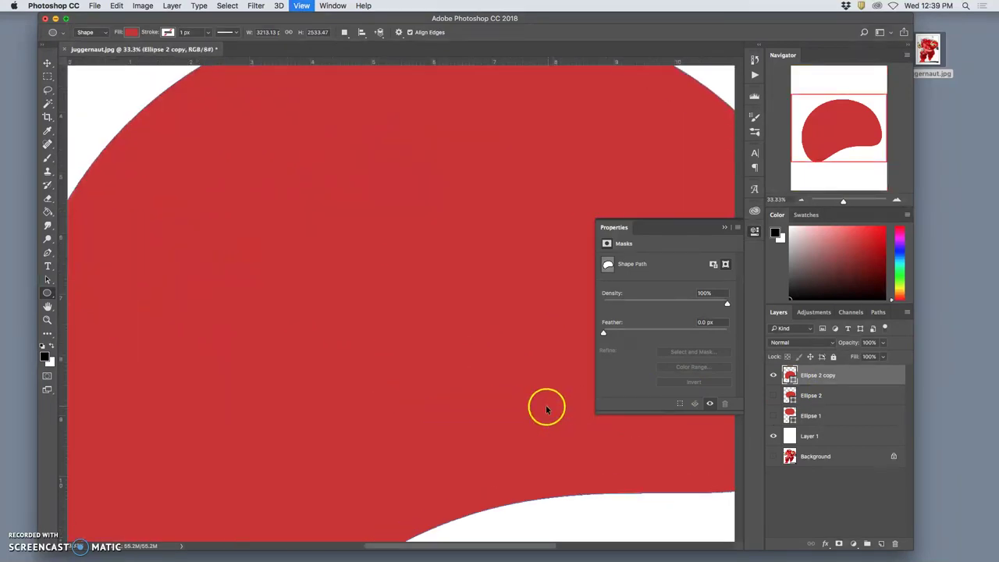
key("super+plus")
key("super+plus")
key("super+plus")
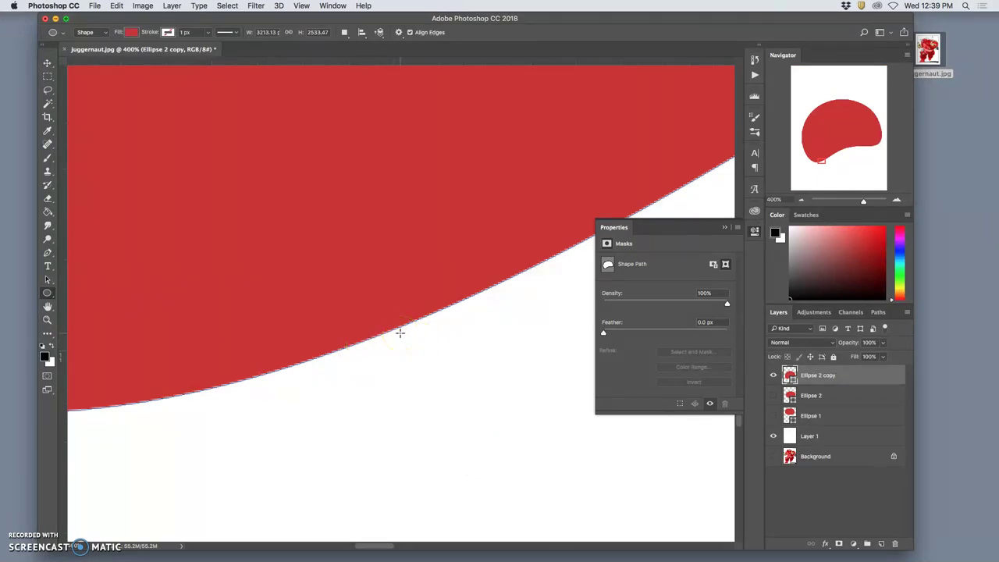
Lower Layer 1's opacity to about 20% to reveal the Juggernaut artwork.
key("super+minus")
key("super+minus")
key("super+minus")
key("super+minus")
key("super+minus")
key("super+minus")
key("super+minus")
key("super+minus")
key("super+minus")
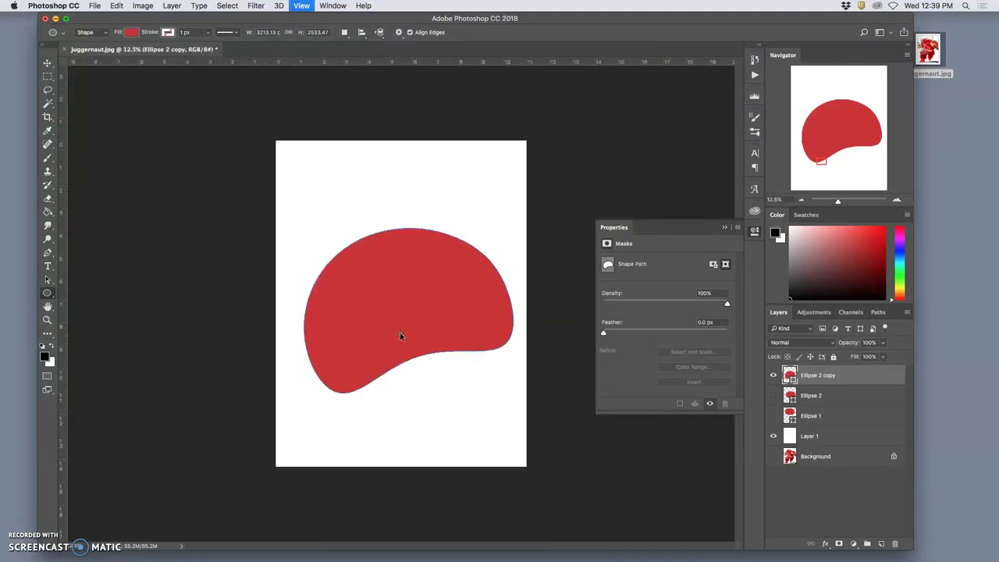
key("super+minus")
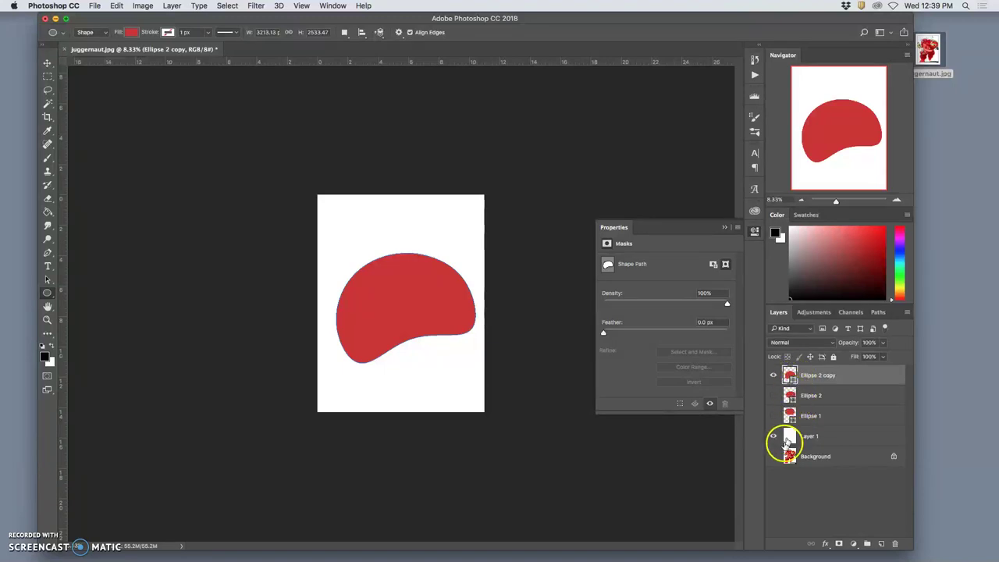
left_click(820, 437)
left_click(884, 342)
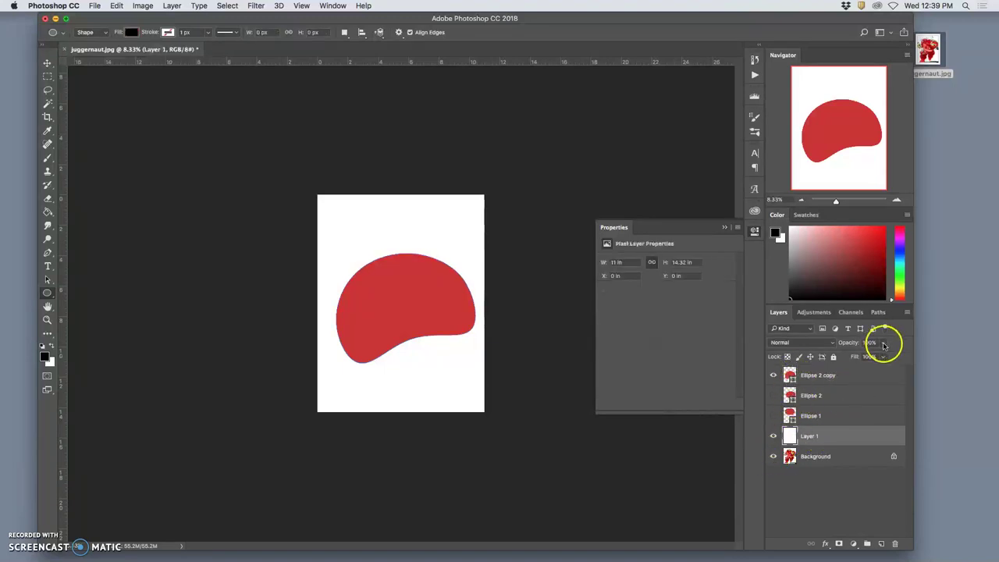
left_click_drag(850, 356, 847, 356)
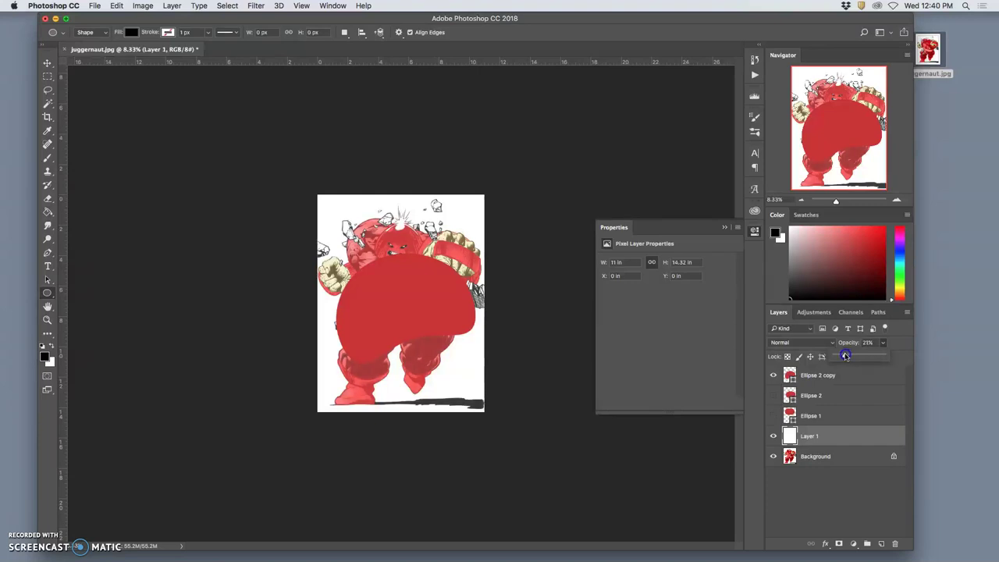
Show Ellipse 1 again and delete the Ellipse 2 and Ellipse 2 copy layers.
left_click(773, 377)
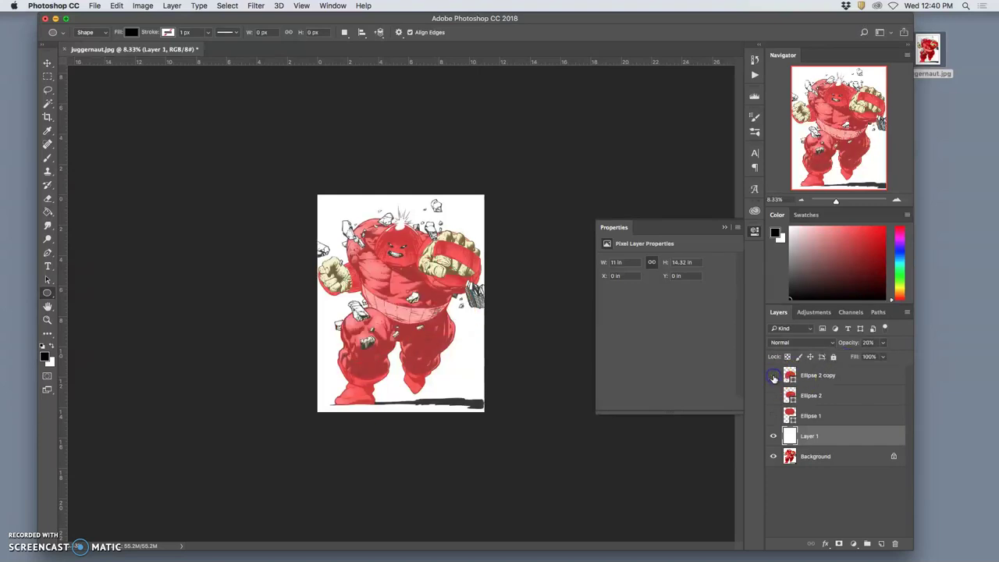
left_click(773, 415)
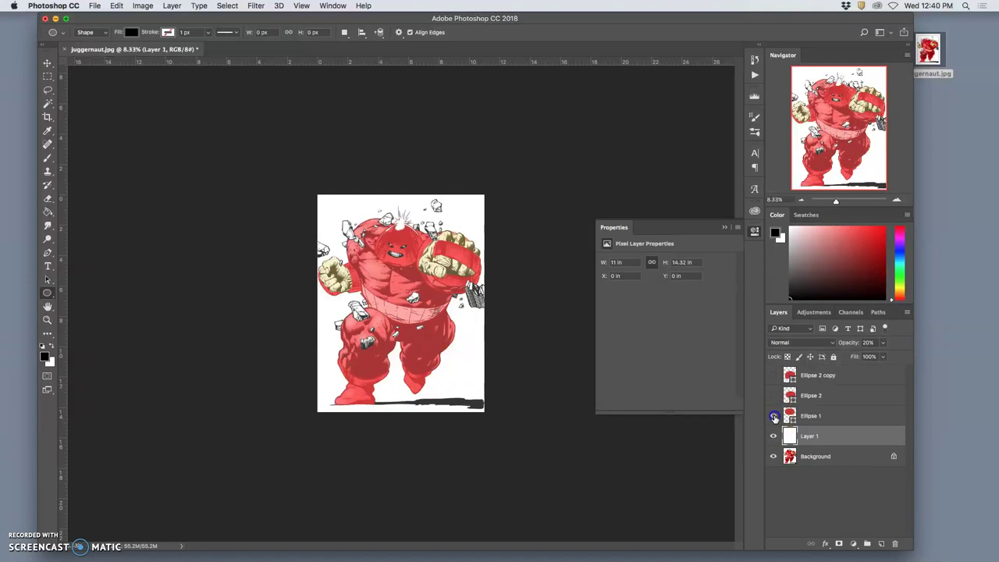
left_click(820, 398)
key("BackSpace")
left_click(821, 377)
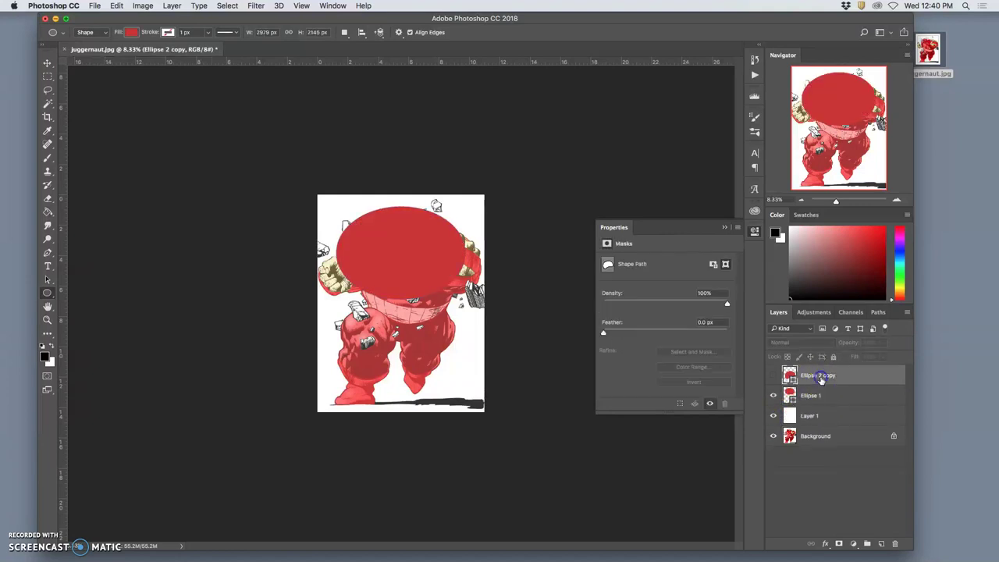
key("BackSpace")
Rotate Ellipse 1 about 10 degrees and squash it over the head.
key("super+plus")
key("super+plus")
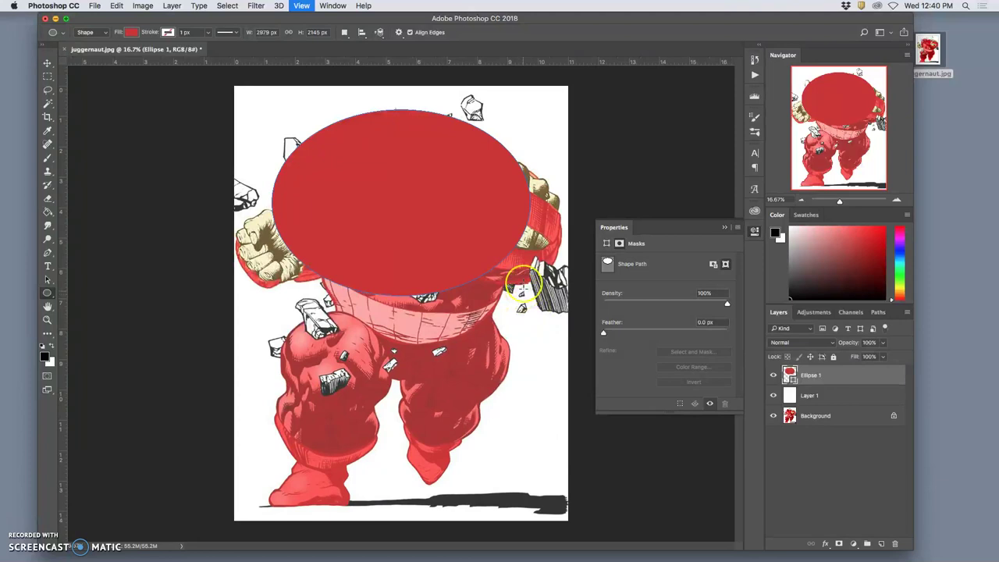
key("super+t")
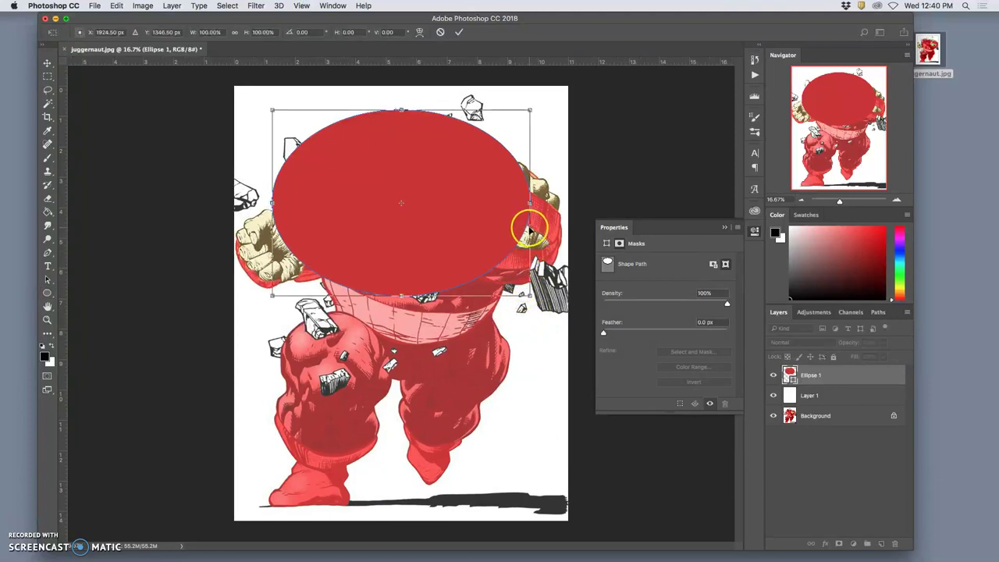
left_click_drag(552, 111, 556, 157)
left_click_drag(475, 178, 467, 207)
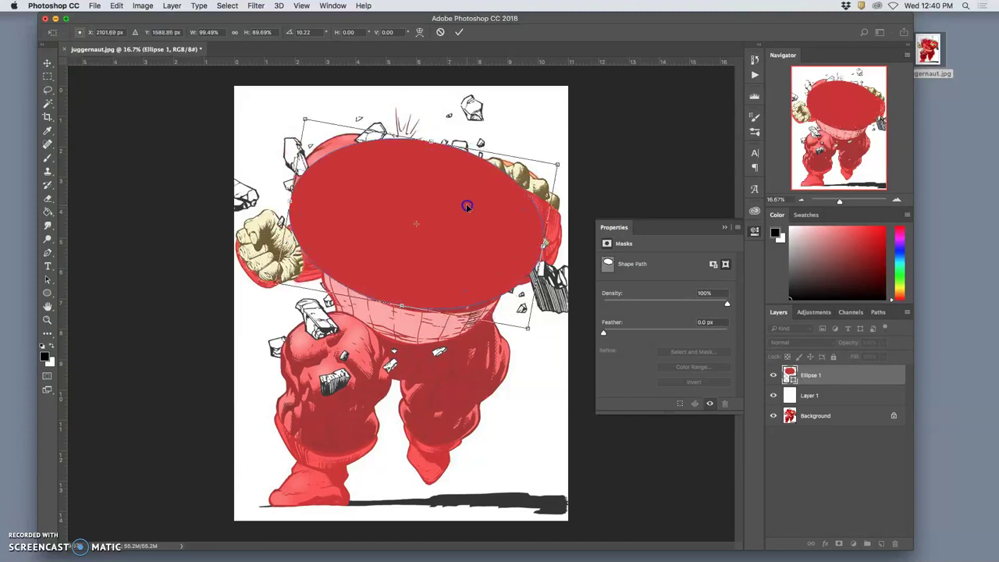
Warp Ellipse 1's edges into a tilted, lopsided oval over the head and shoulders.
right_click(373, 200)
left_click(393, 259)
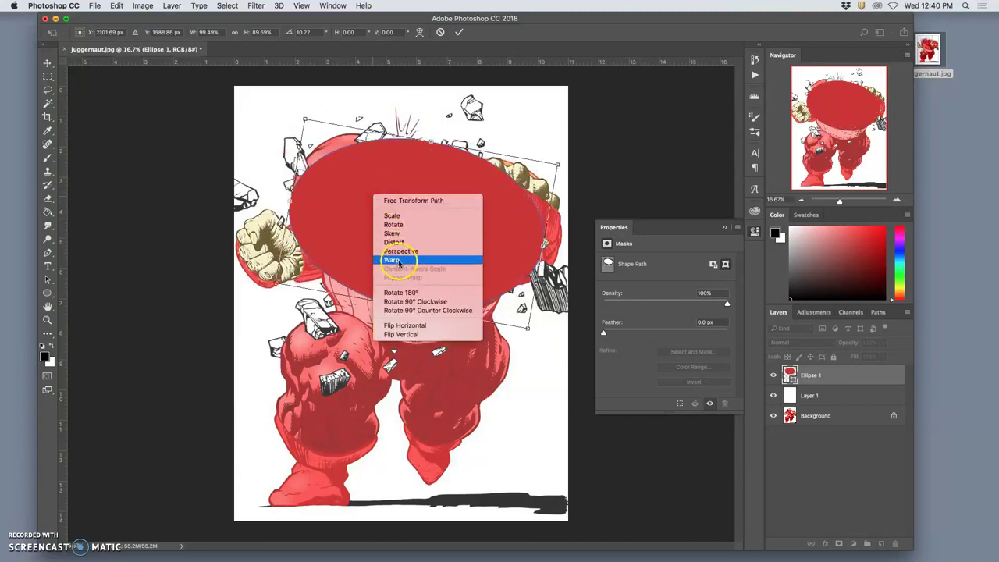
left_click_drag(331, 157, 297, 184)
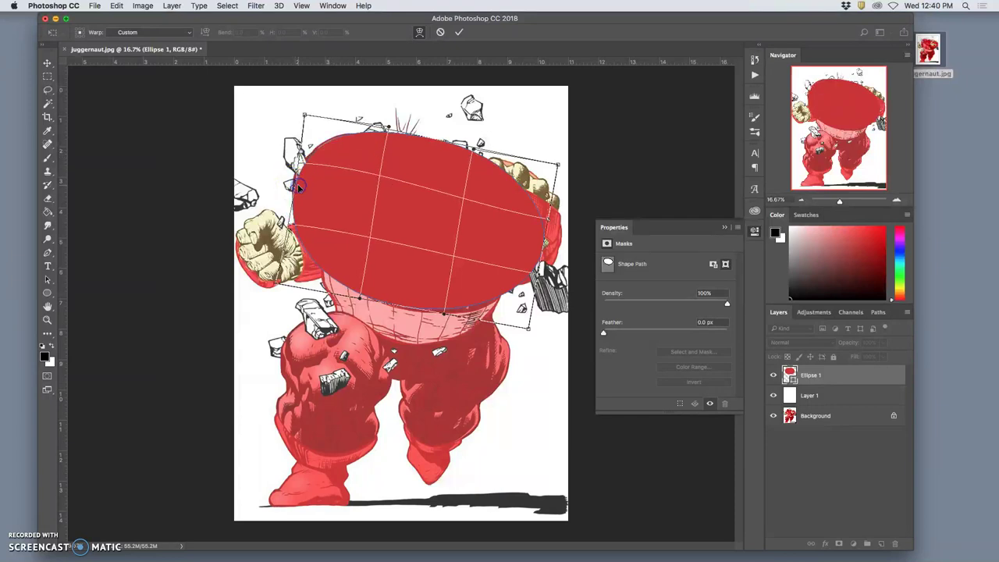
left_click_drag(542, 246, 483, 283)
left_click_drag(379, 281, 337, 265)
left_click_drag(331, 160, 327, 162)
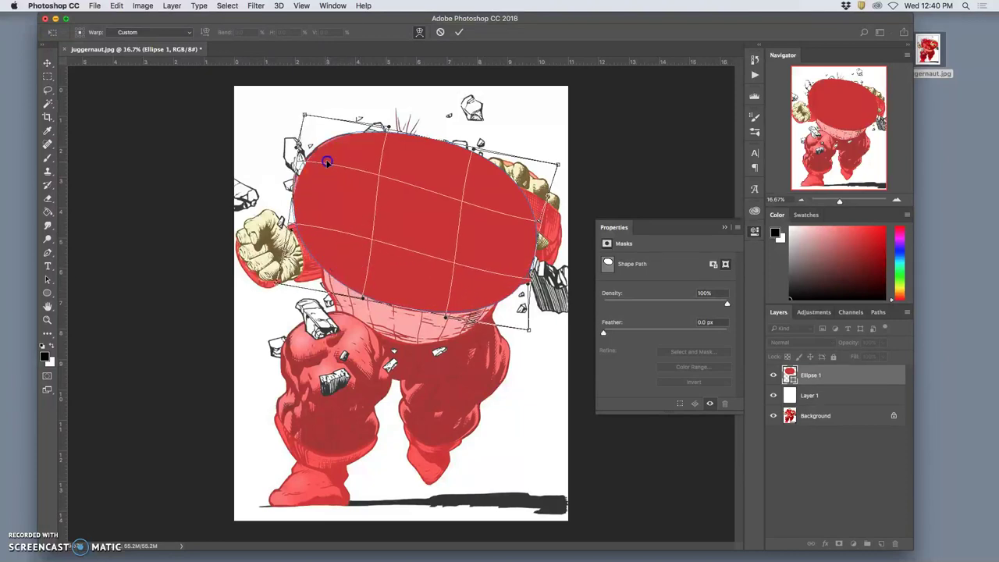
key("Return")
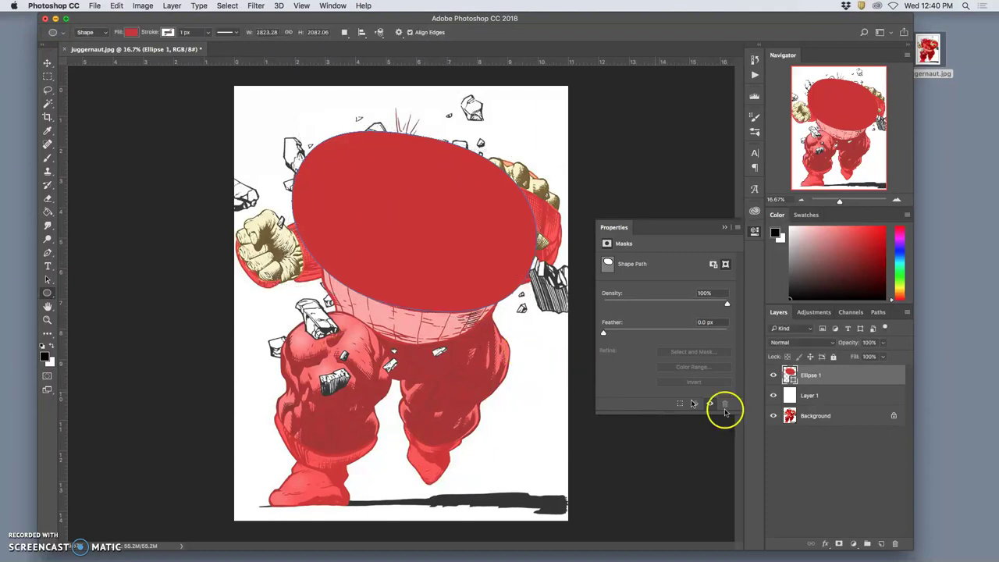
Toggle the backdrop layer's visibility repeatedly to check the ellipse's fit.
left_click(775, 415)
left_click(775, 415)
left_click(774, 416)
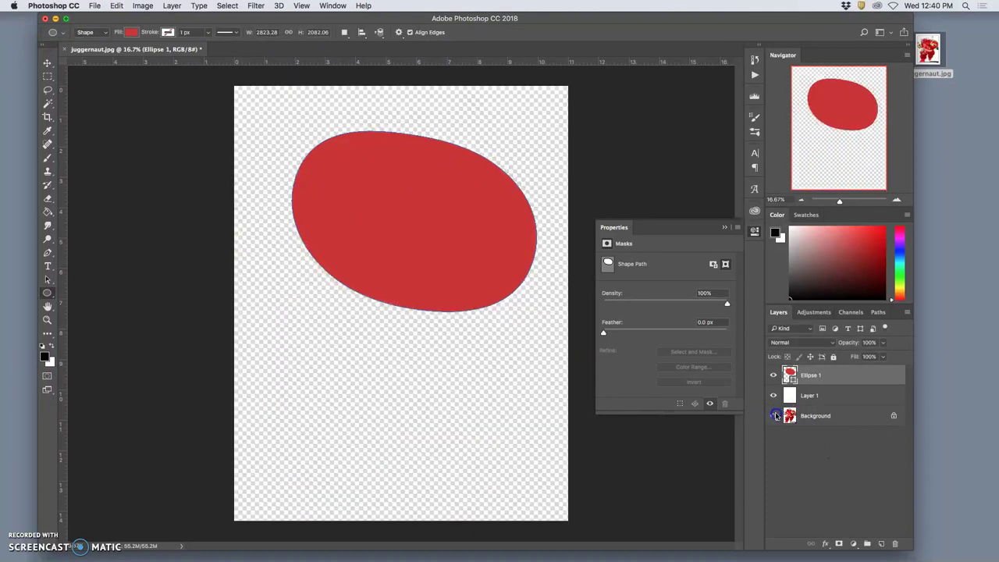
left_click(774, 416)
left_click(775, 415)
left_click(775, 415)
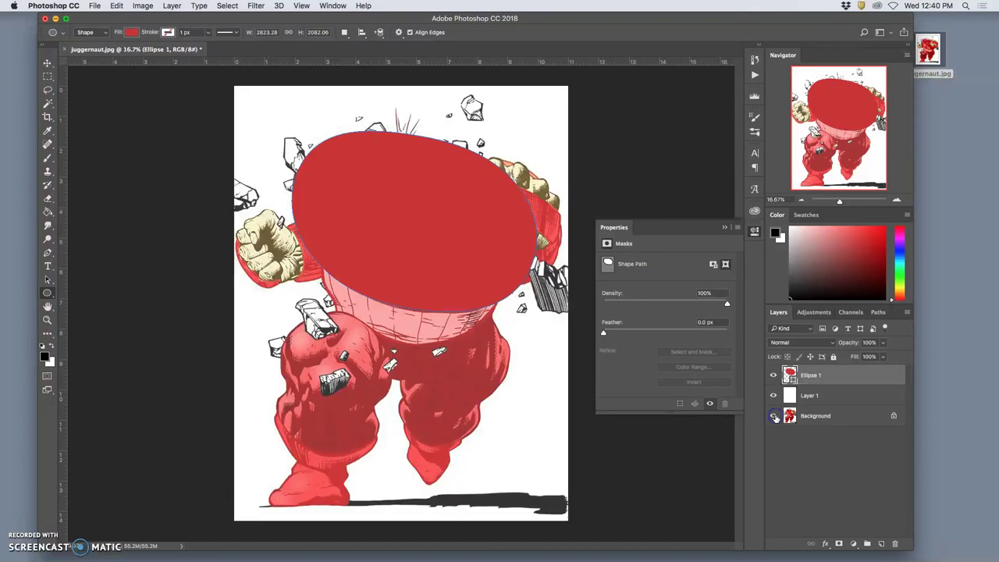
left_click(775, 416)
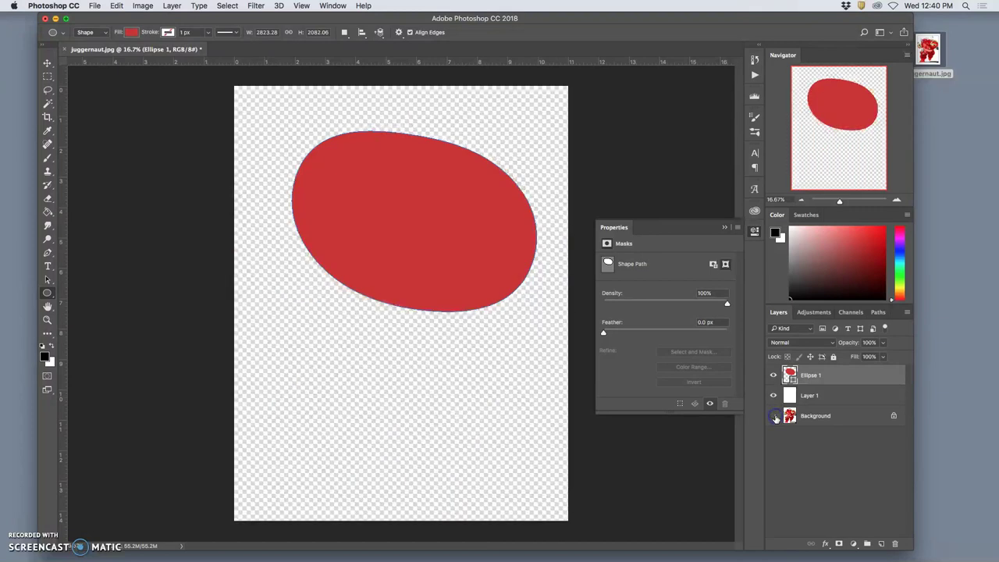
left_click(775, 416)
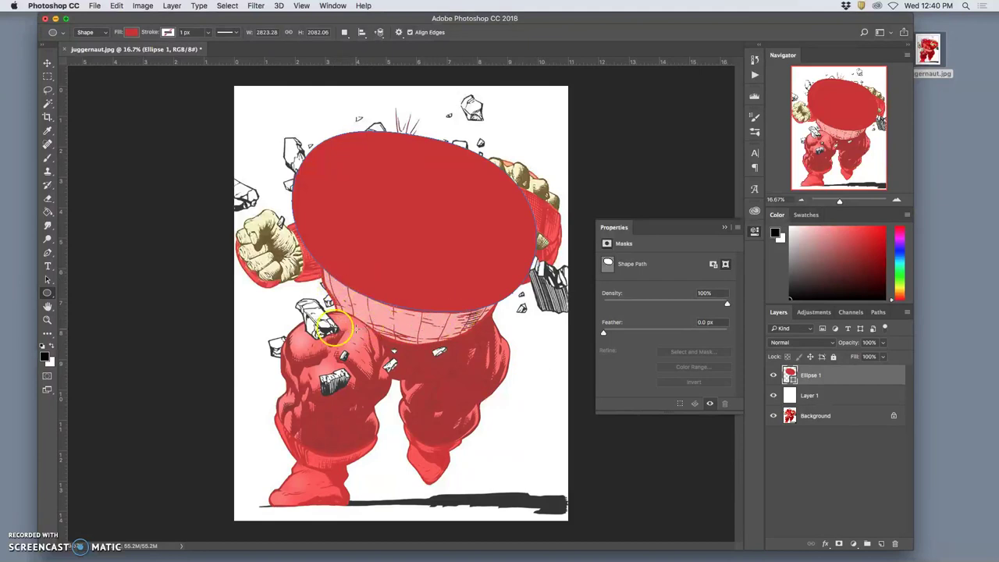
Draw a 2389 × 660 px rectangle across Juggernaut's waist with the Rectangle Tool.
left_click(48, 292)
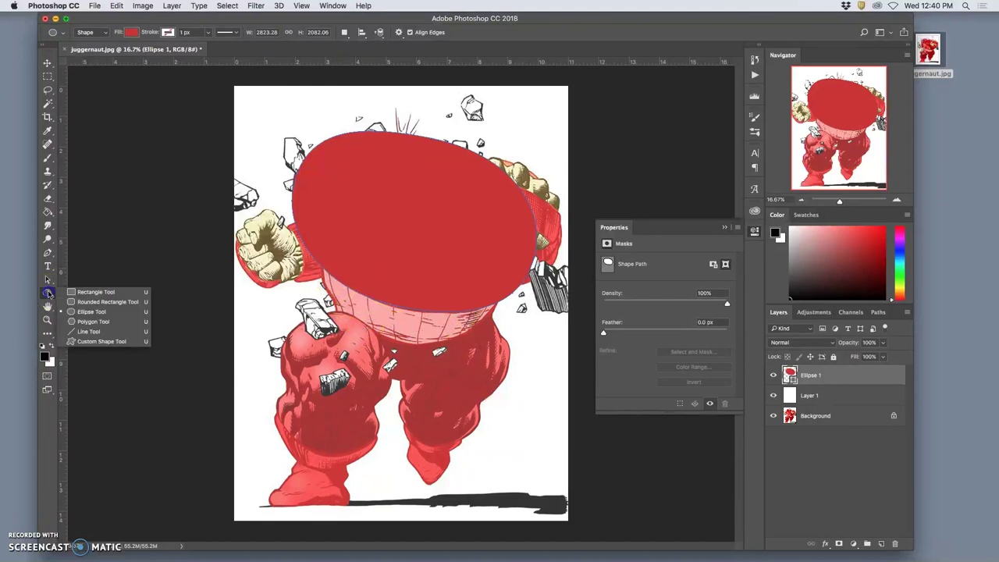
left_click(92, 292)
left_click_drag(302, 291, 507, 340)
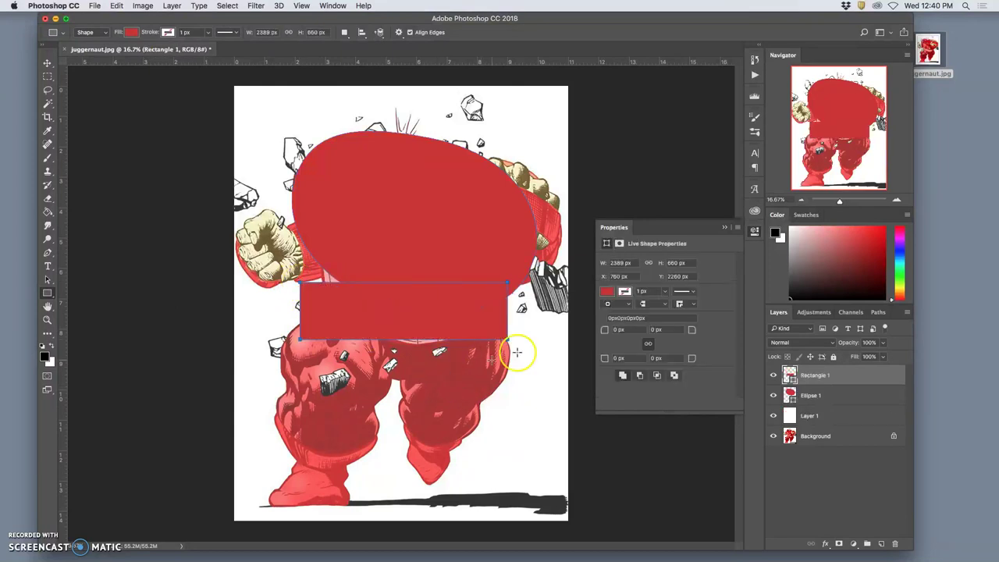
Fill Rectangle 1 with pink ff9999 sampled from the figure's body.
double_click(791, 375)
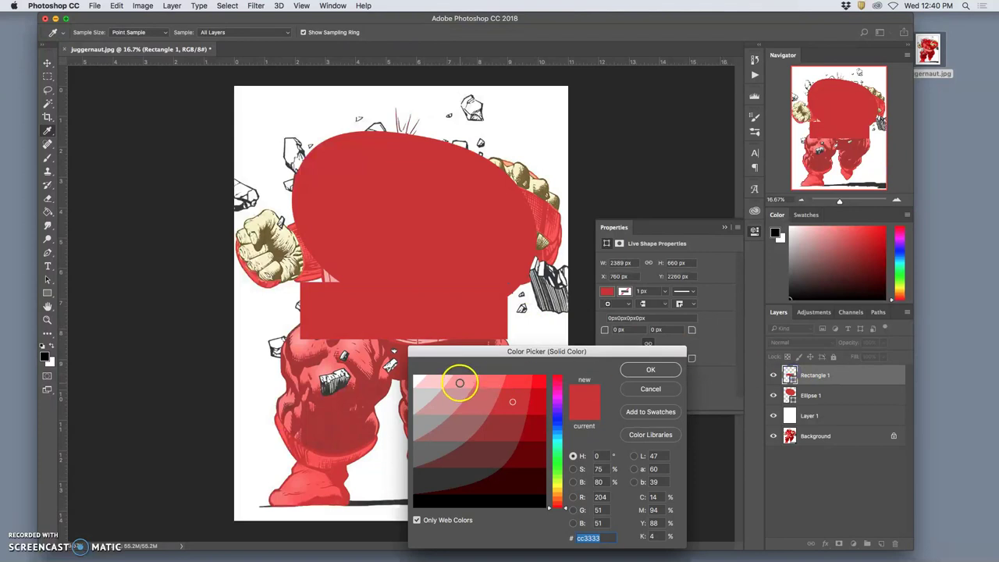
left_click(439, 382)
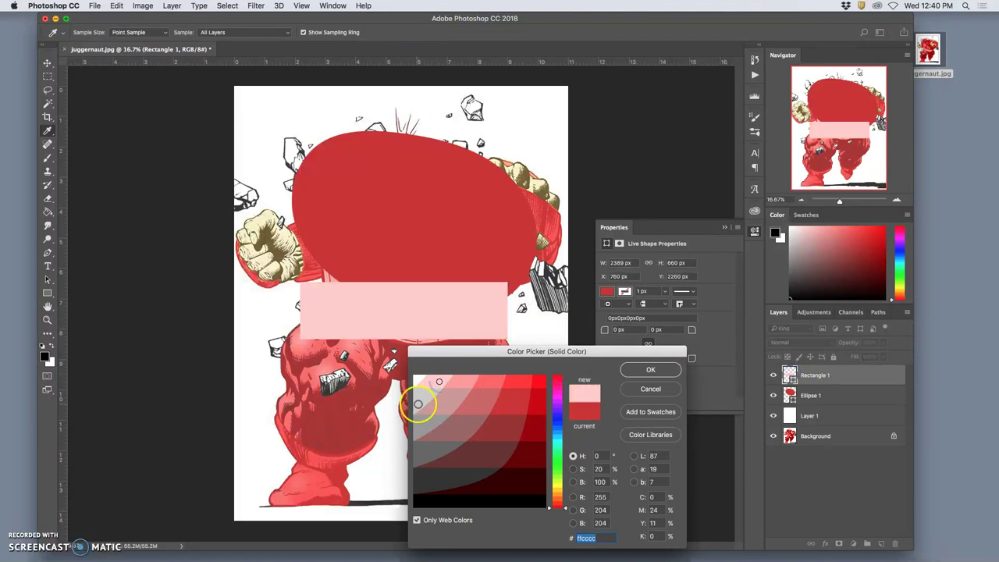
left_click(326, 279)
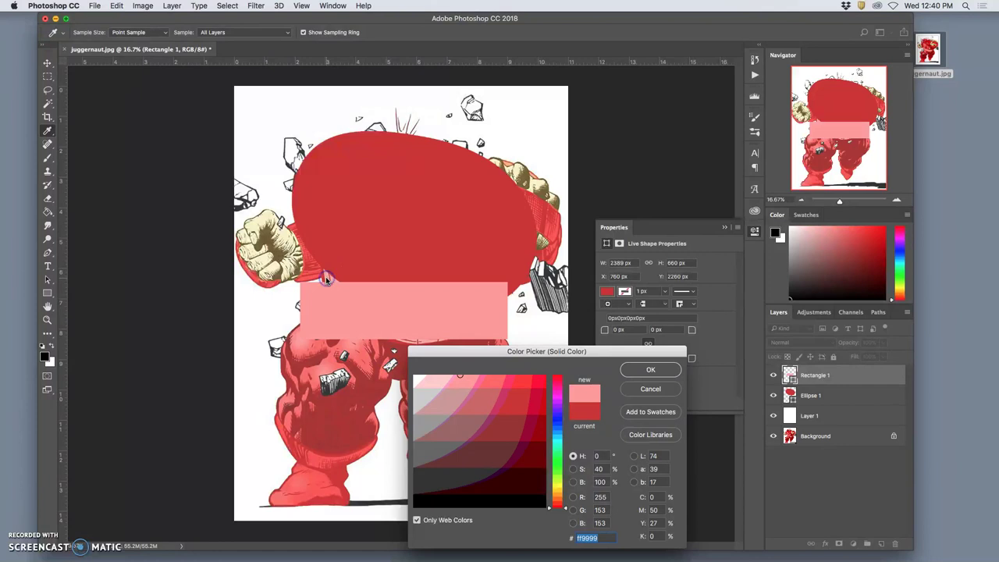
left_click(523, 167)
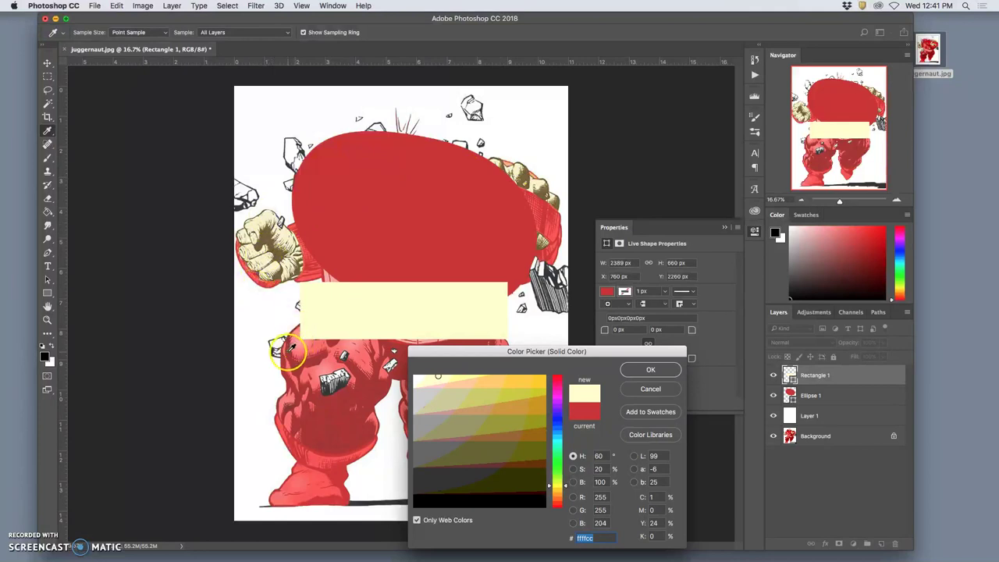
left_click(292, 349)
left_click(319, 377)
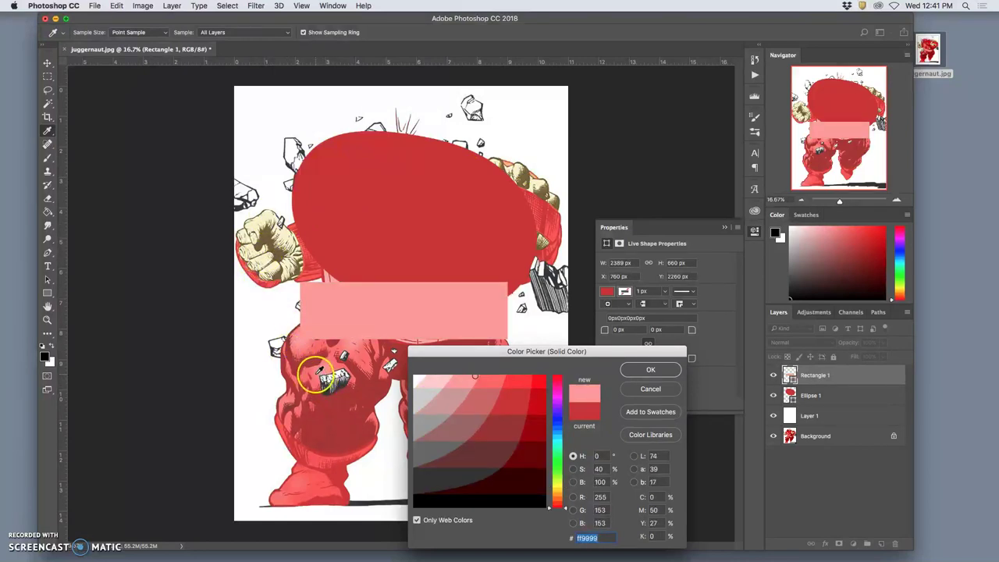
left_click(388, 378)
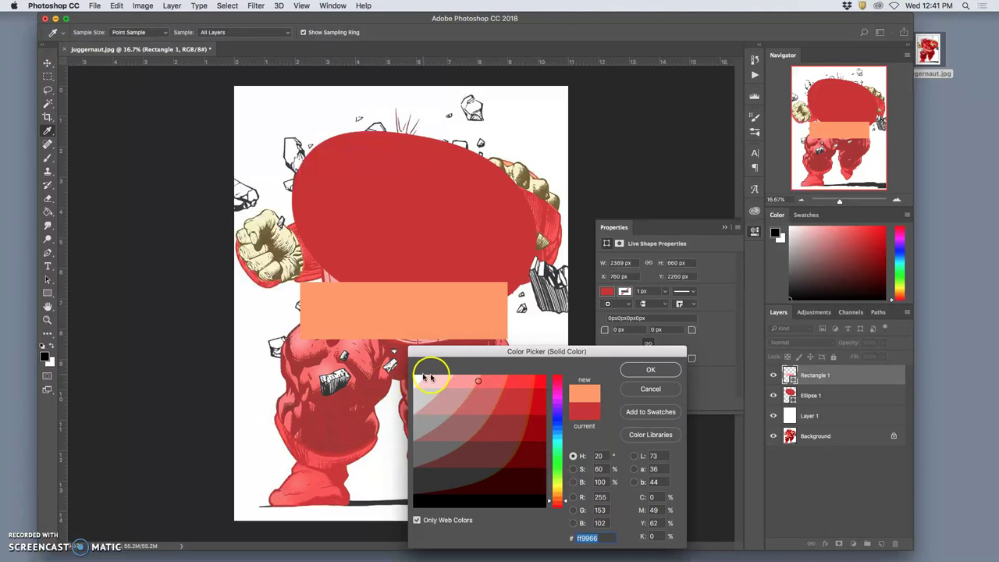
left_click(312, 345)
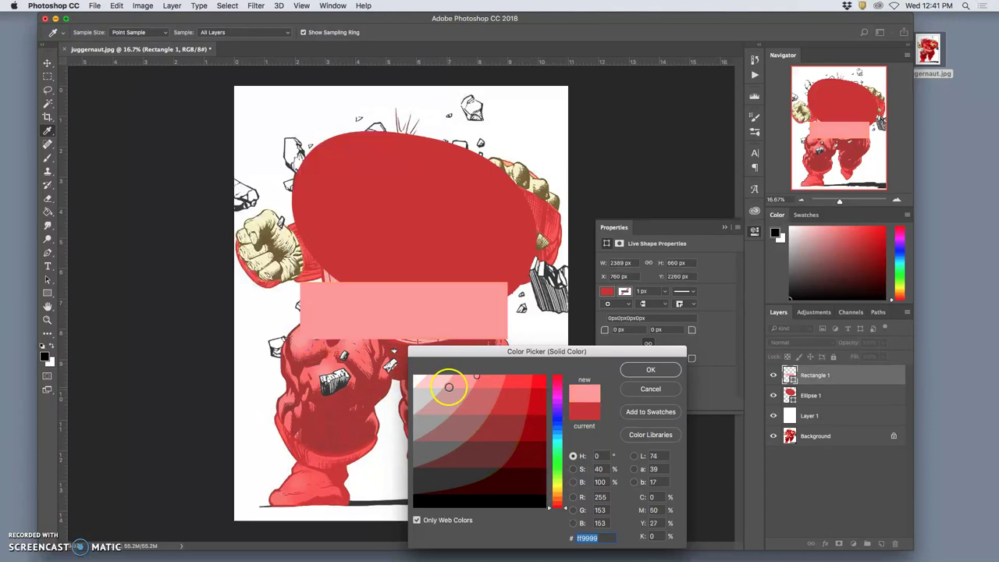
left_click(650, 369)
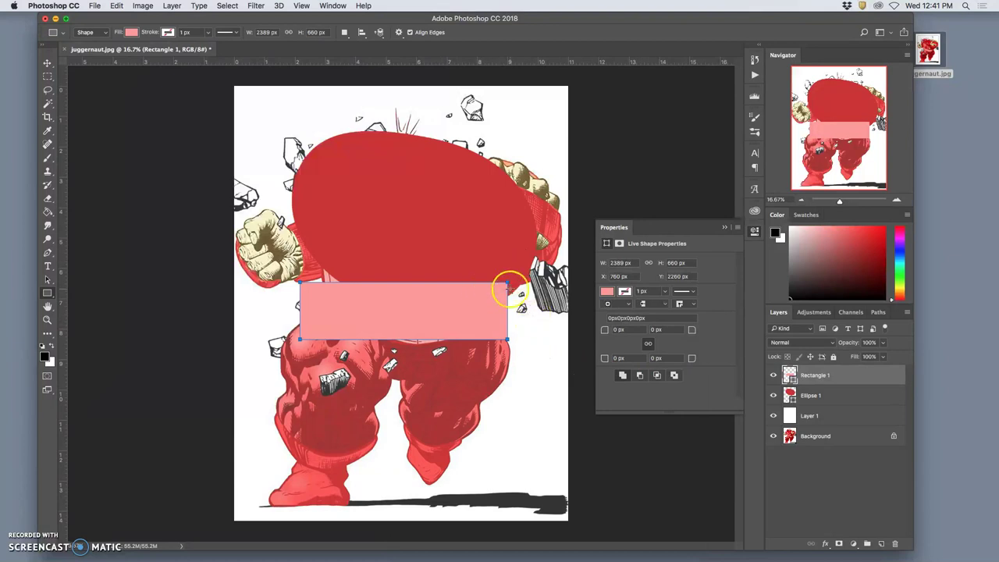
Skew and distort the pink rectangle's corners into a tapered trapezoid along the waistline.
key("super+t")
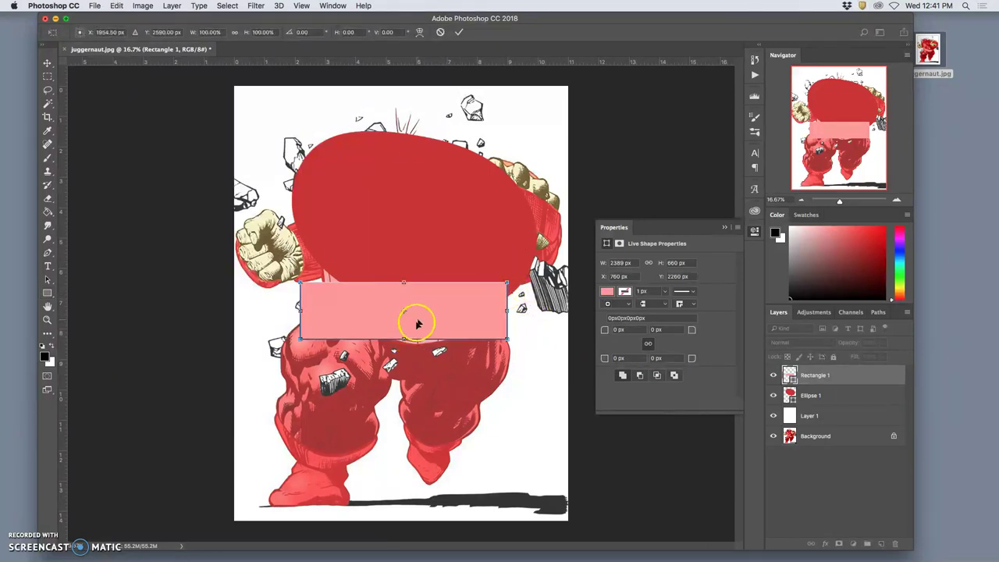
right_click(388, 298)
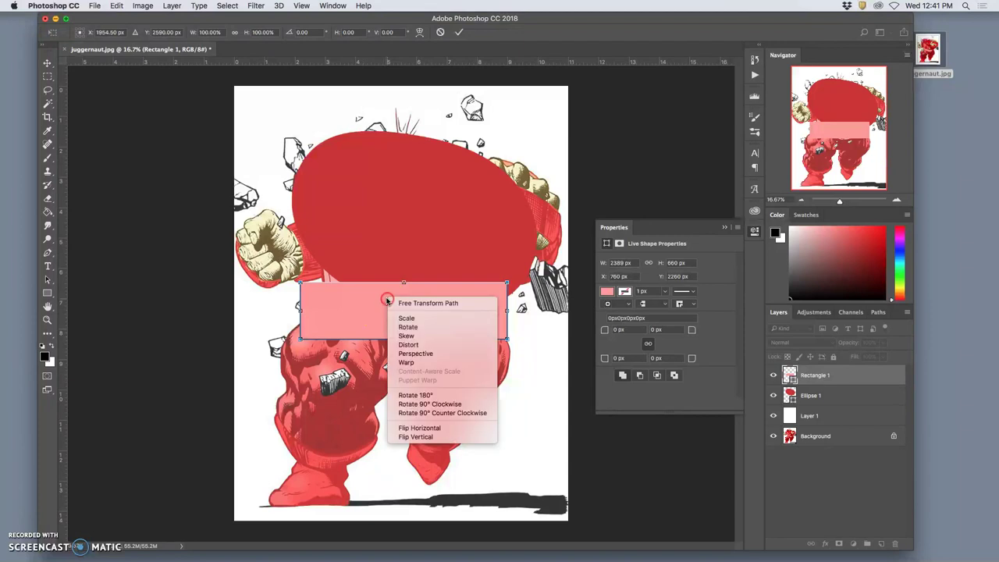
left_click(406, 335)
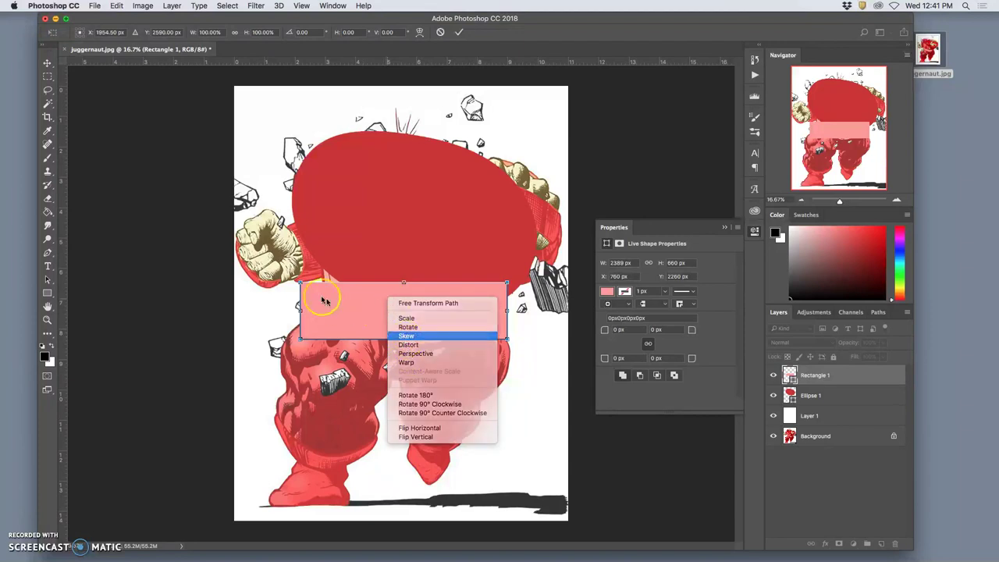
left_click_drag(301, 283, 324, 272)
right_click(371, 303)
left_click(415, 351)
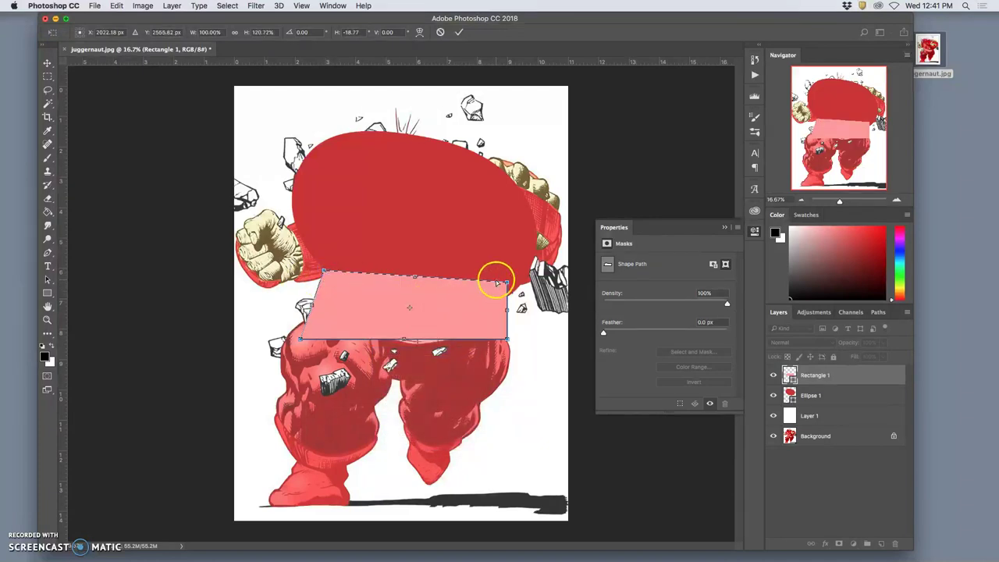
mouse_move(506, 283)
left_mouse_down()
mouse_move(526, 305)
mouse_move(503, 296)
left_mouse_up()
left_click_drag(302, 339, 327, 319)
left_click_drag(508, 340, 478, 331)
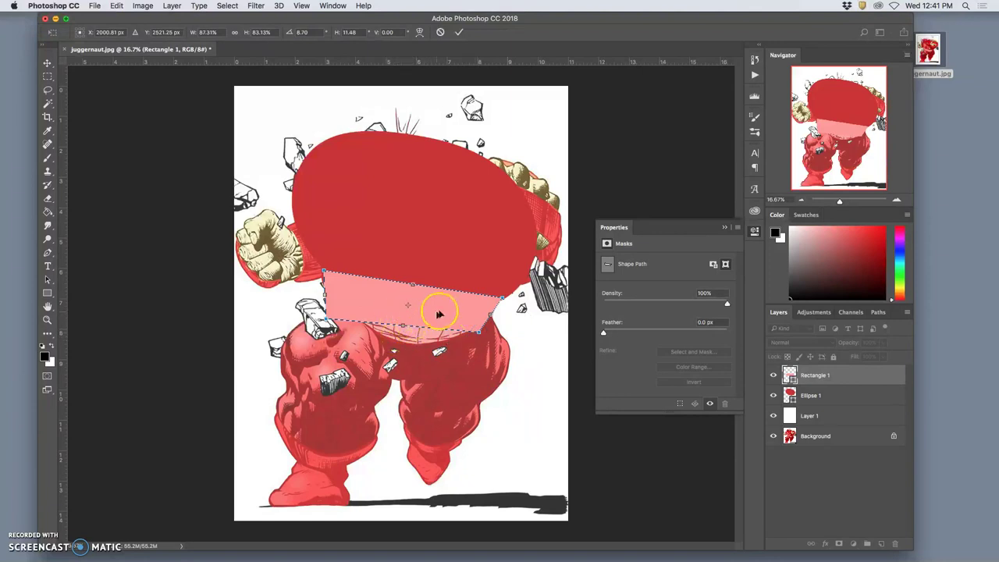
Commit the distortion, then warp the band's bottom edge down over the hips.
key("Return")
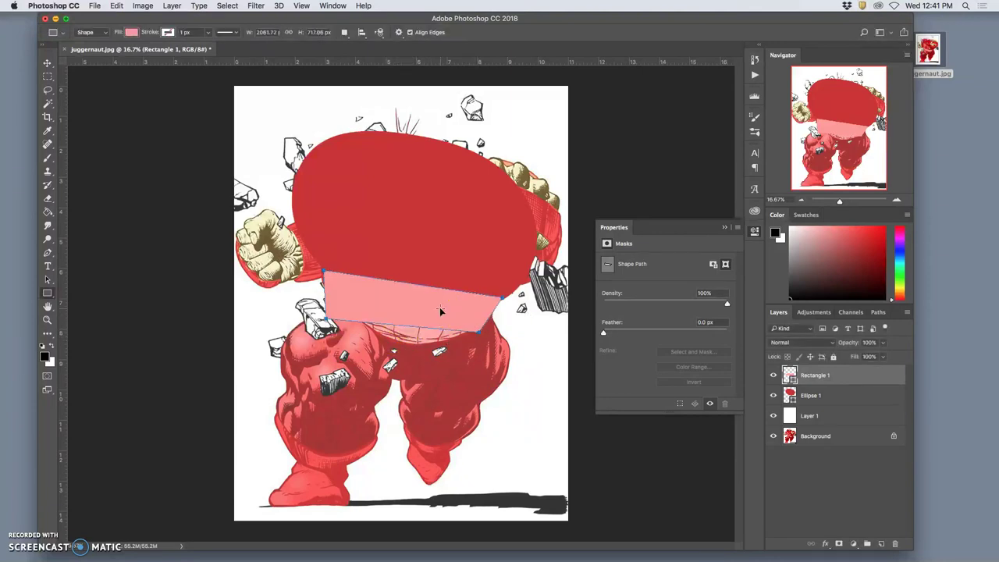
key("super+t")
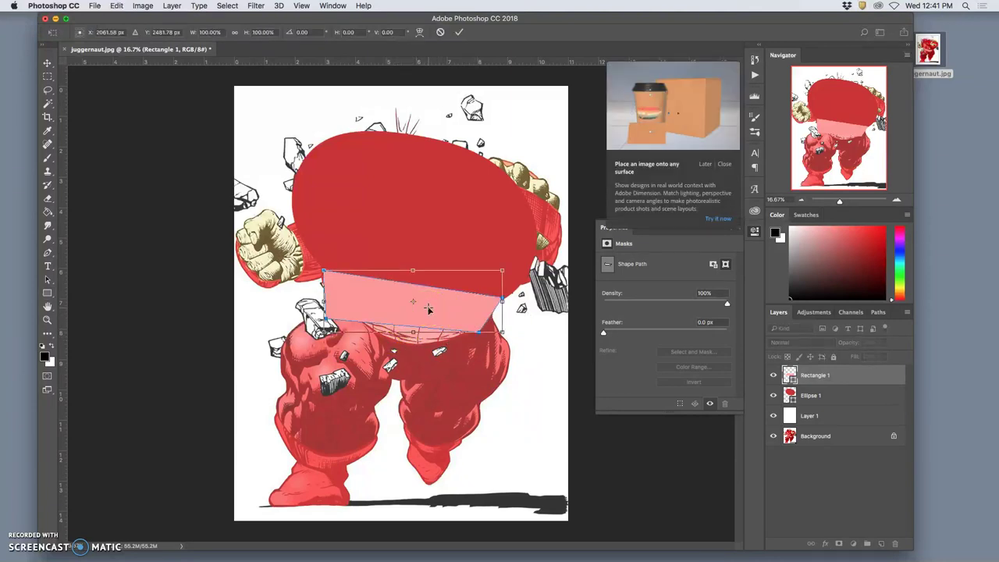
right_click(428, 309)
left_click(447, 367)
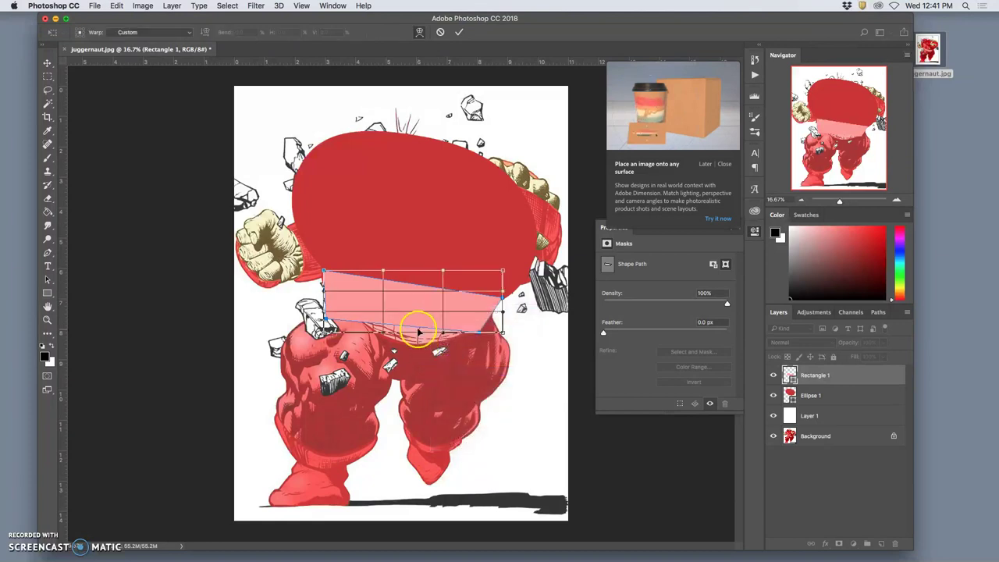
left_click_drag(418, 331, 418, 364)
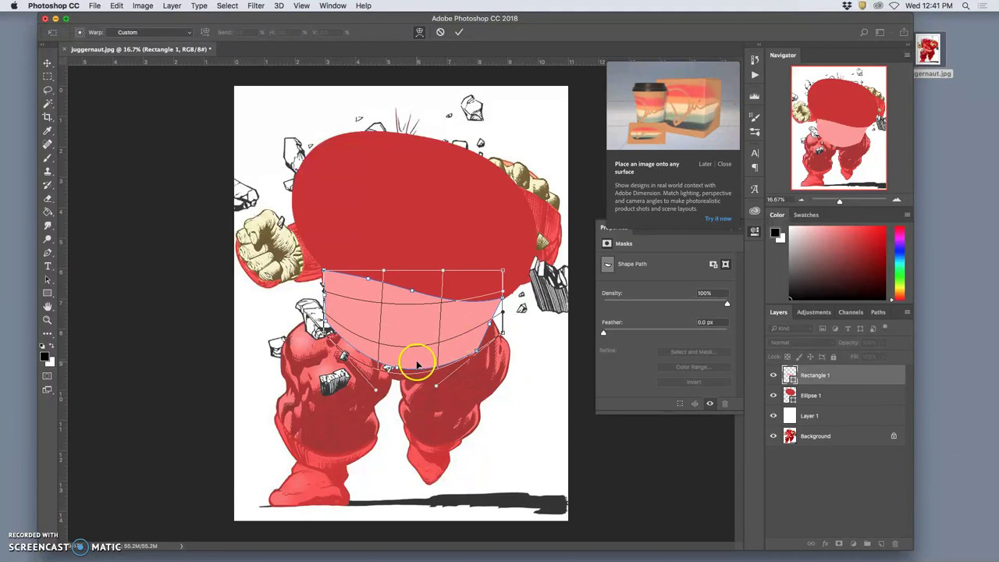
key("Return")
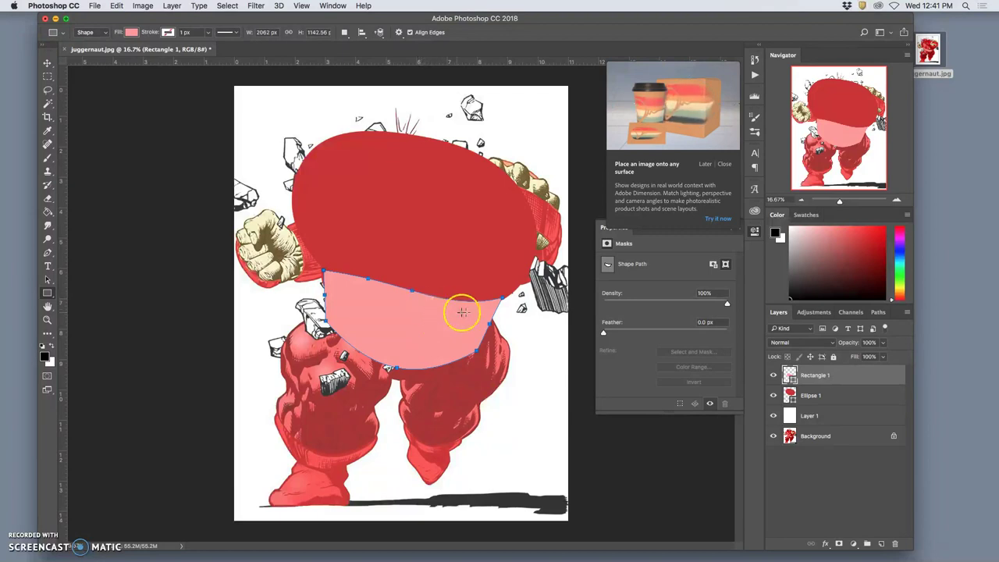
Hide the Background layer and move Rectangle 1 below Ellipse 1 so the red head overlaps the pink band.
left_click(773, 435)
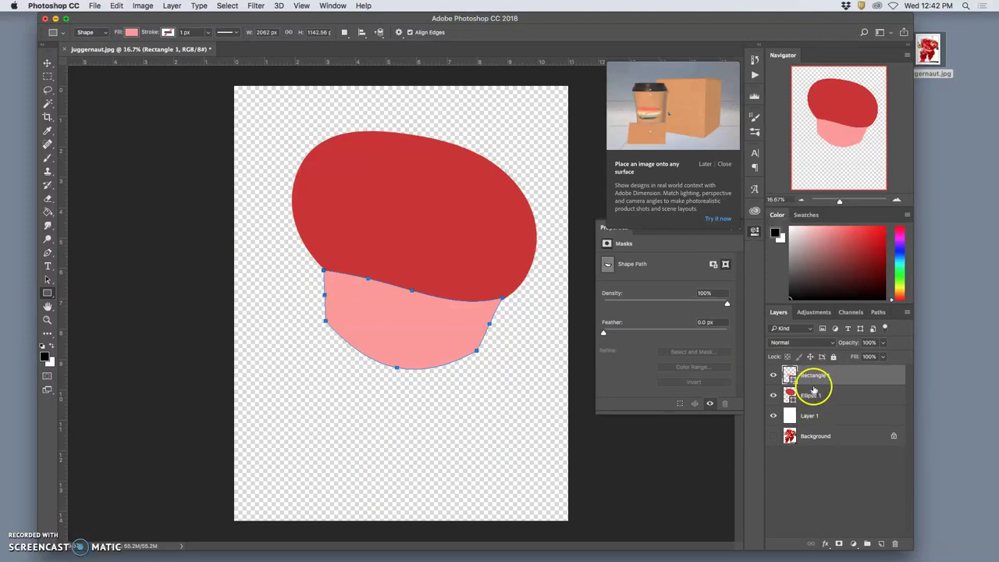
mouse_move(844, 374)
left_mouse_down()
mouse_move(843, 408)
mouse_move(825, 393)
mouse_move(837, 398)
mouse_move(826, 379)
mouse_move(837, 375)
mouse_move(836, 398)
mouse_move(843, 357)
mouse_move(837, 371)
left_mouse_up()
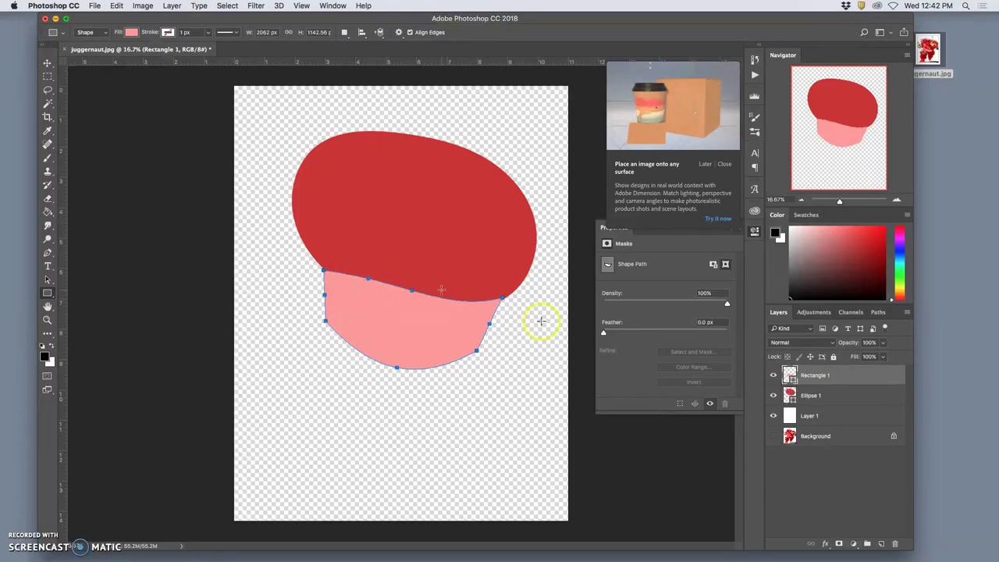
left_click(774, 376)
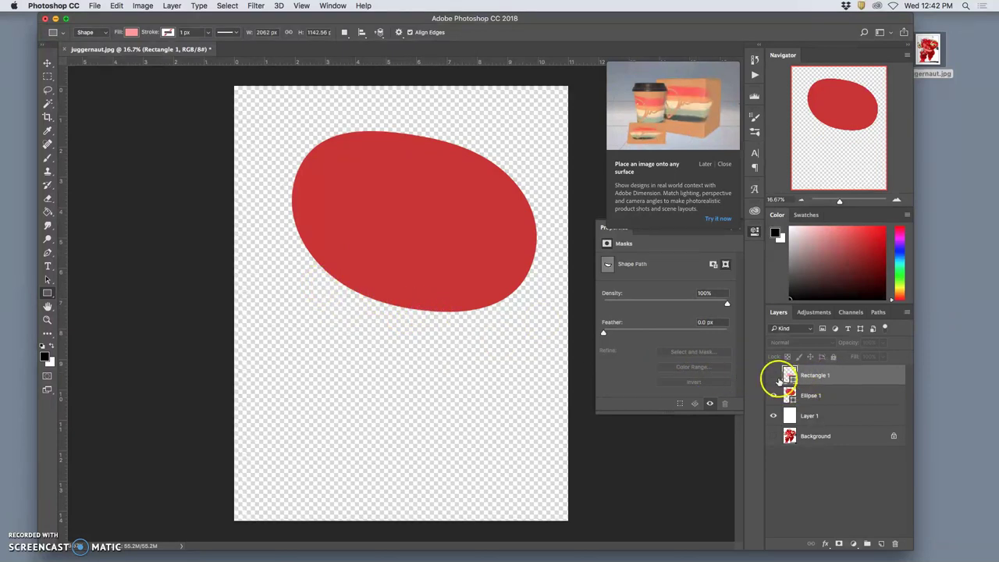
left_click(774, 375)
left_click_drag(818, 374, 812, 410)
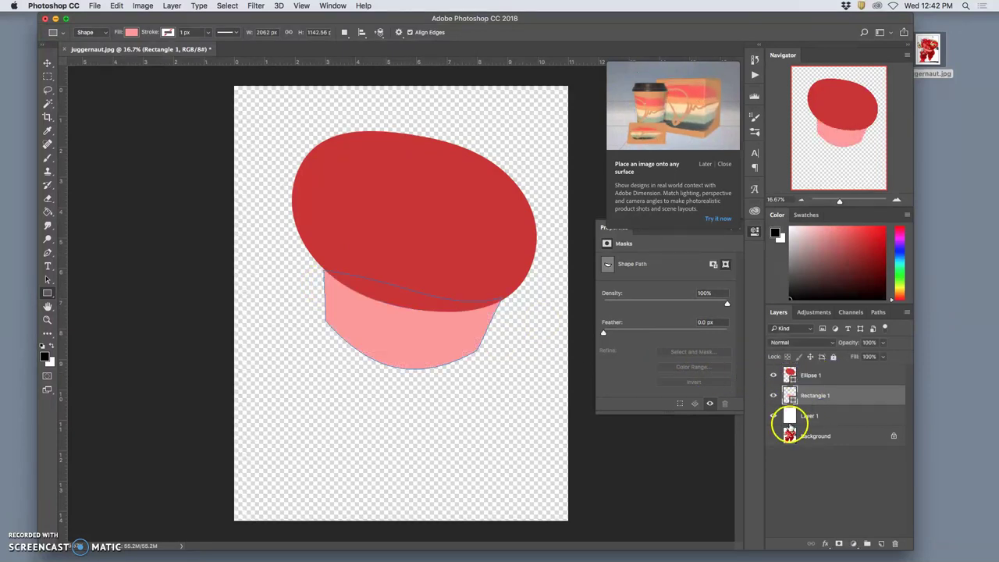